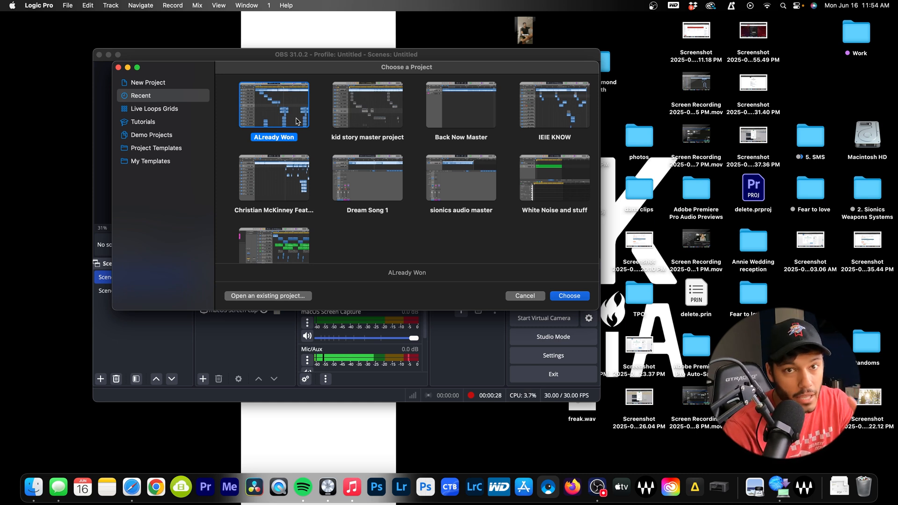
Show the New Project choices, Empty Project and Live Loops, in the project chooser
click(172, 88)
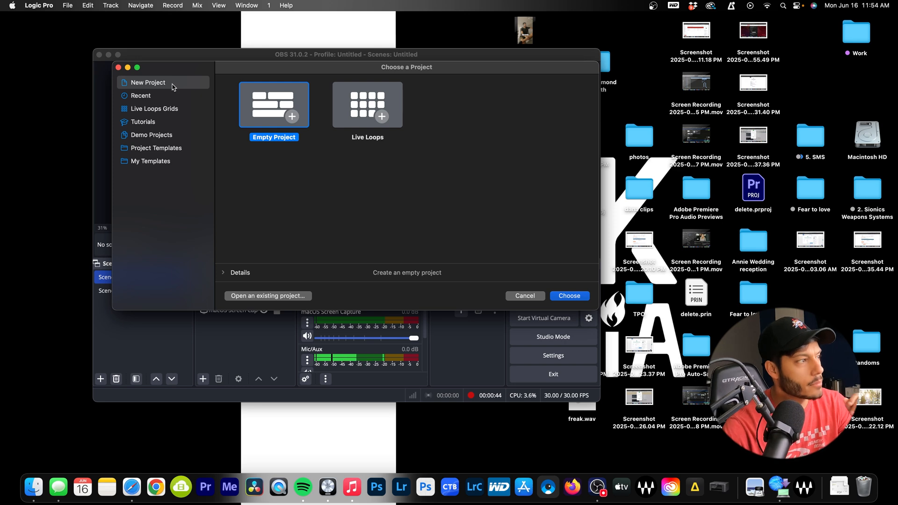
Create an Empty Project with one Mic or Line audio track, Audio 1
click(579, 298)
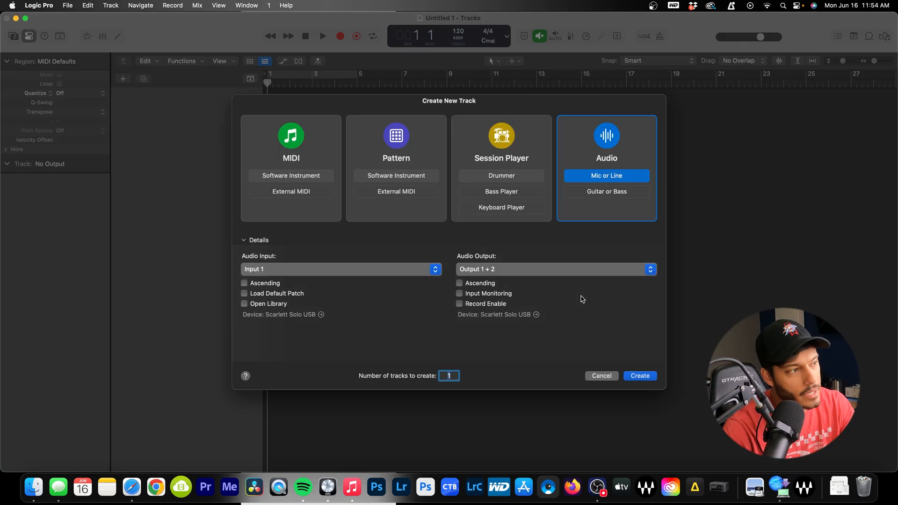
click(645, 377)
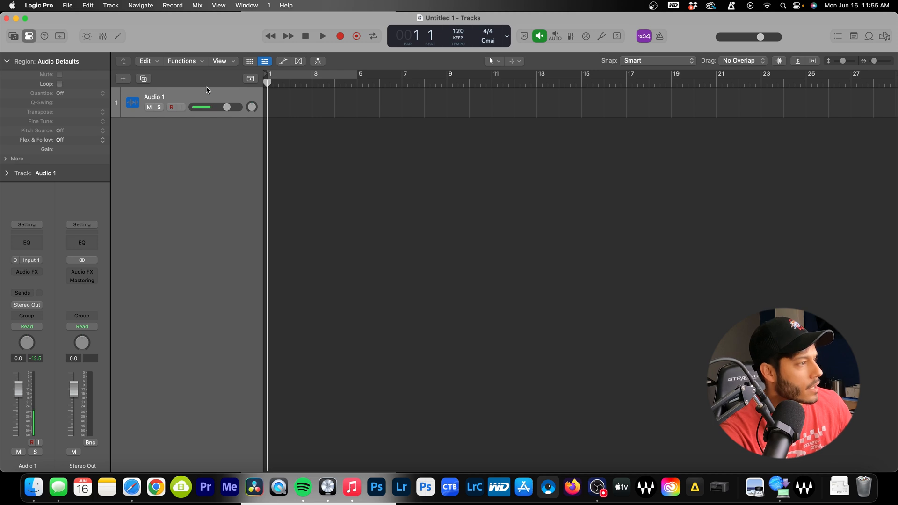
Import Already Won_V1.wav from LOGIC > Exports > DREAM > Already Won and switch the project to 44.1 kHz
click(33, 487)
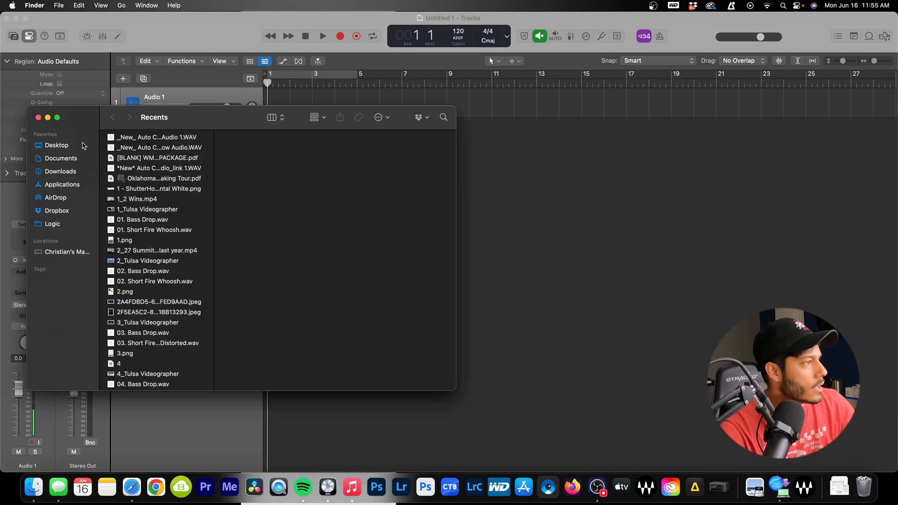
click(80, 146)
click(75, 159)
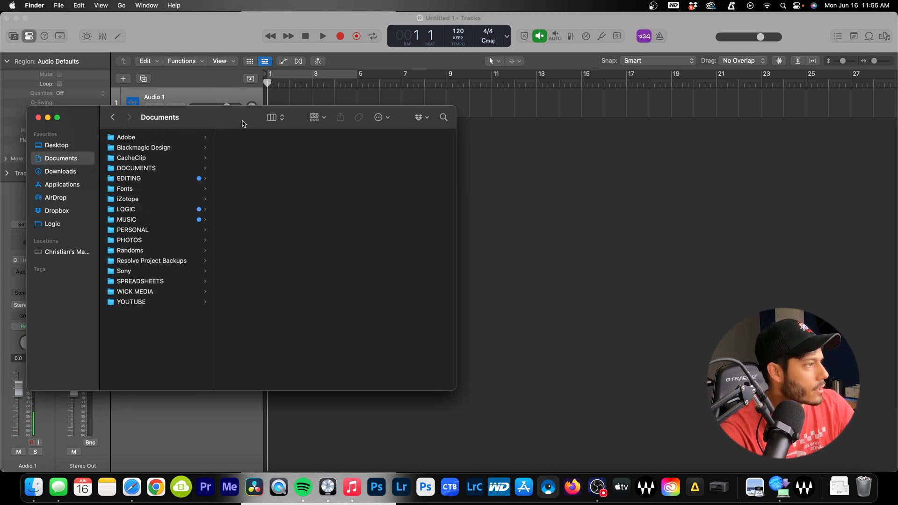
drag(242, 123, 282, 103)
click(204, 159)
click(215, 189)
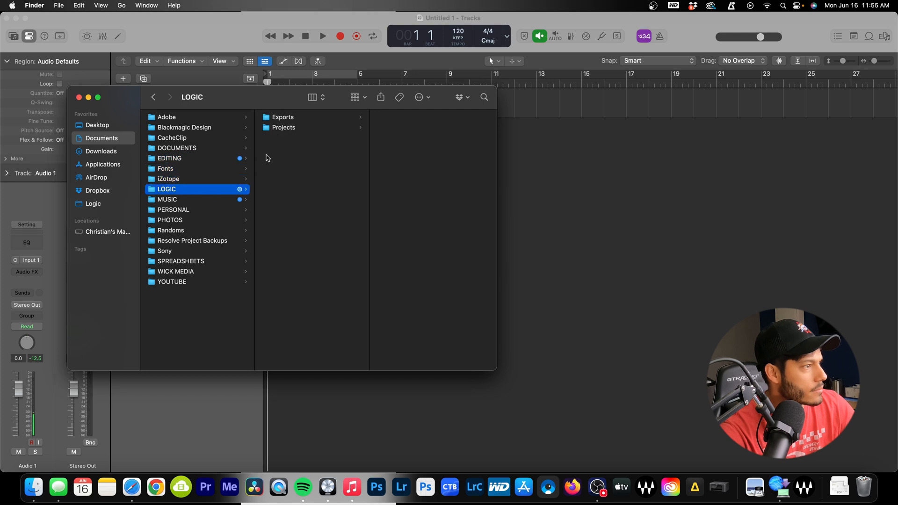
click(307, 117)
click(410, 171)
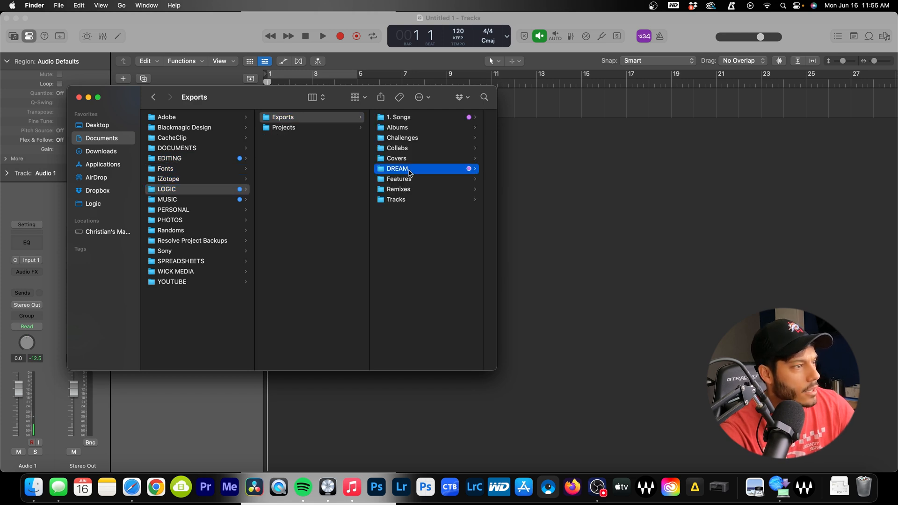
click(450, 117)
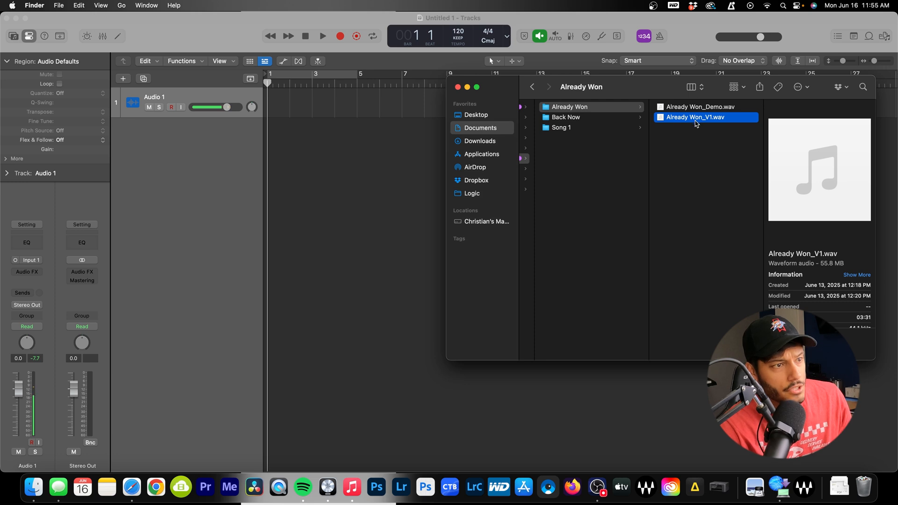
drag(694, 121, 281, 119)
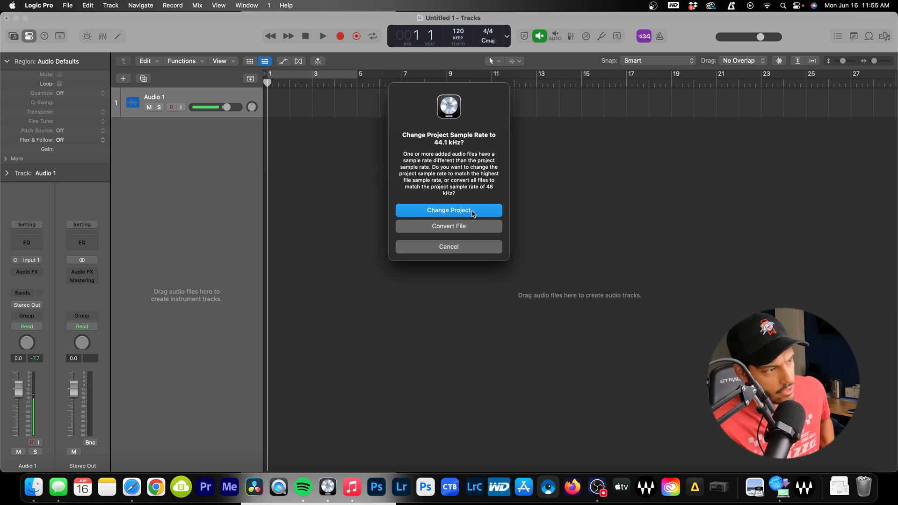
click(472, 211)
Zoom to fit the Already Won_V1 region, then play the song from bar 10 and stop
click(446, 175)
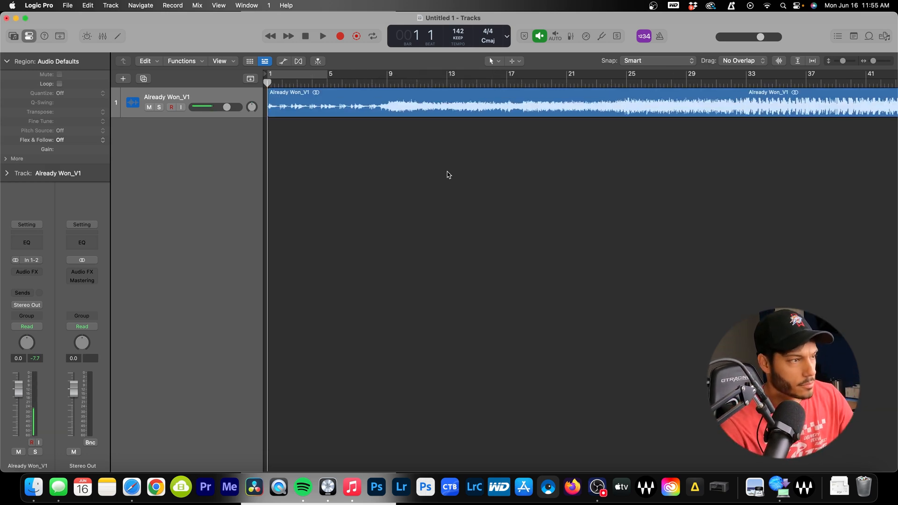
key(z)
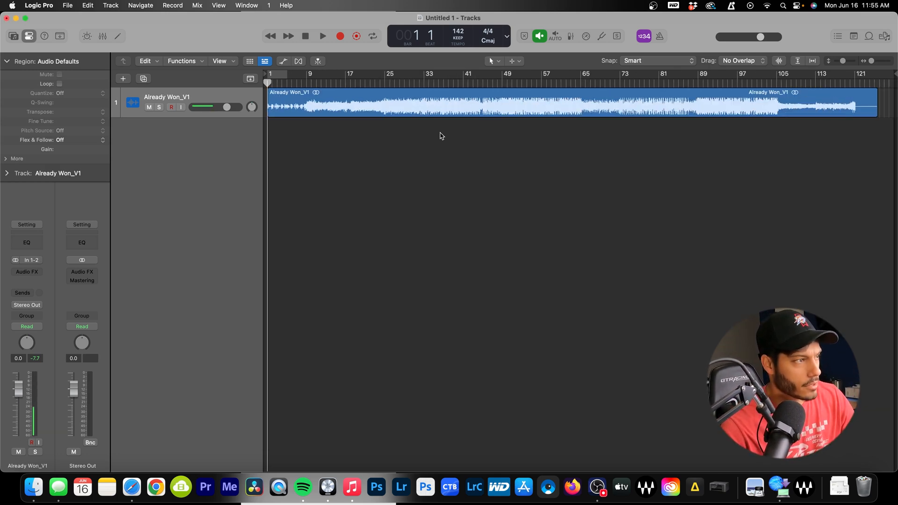
click(311, 84)
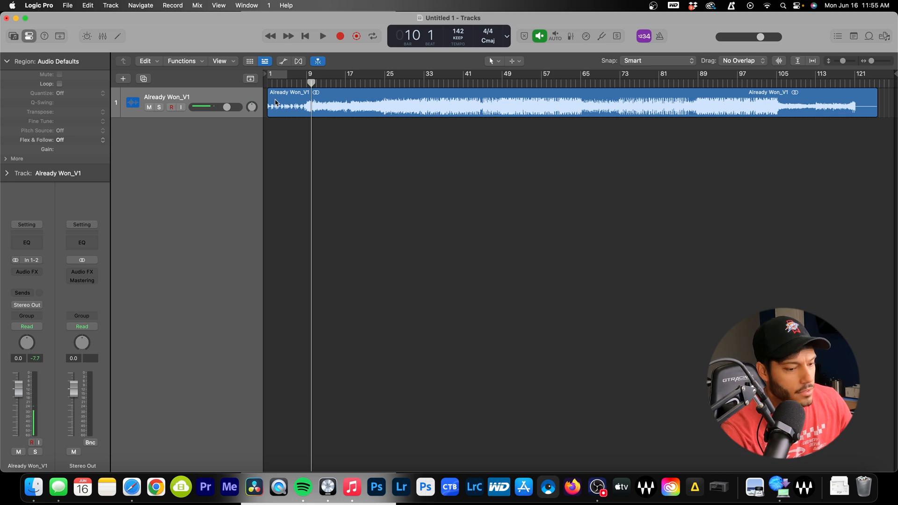
key(space)
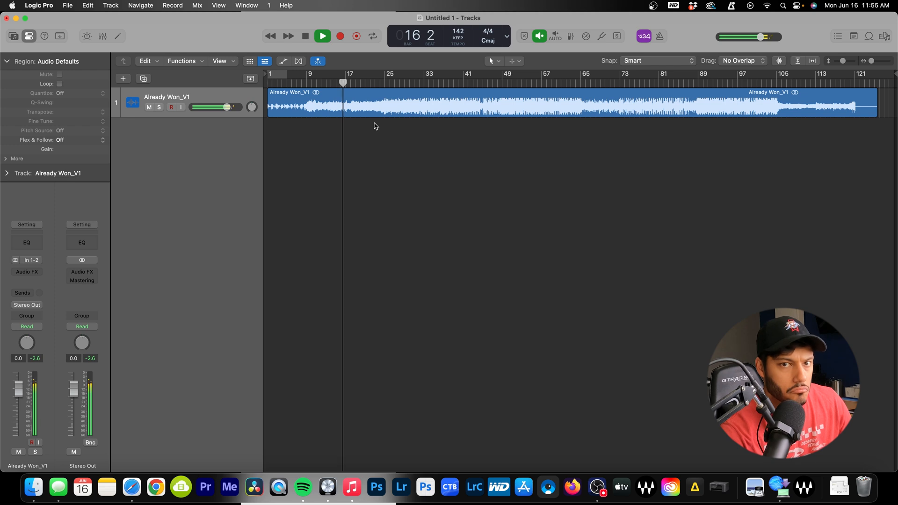
key(space)
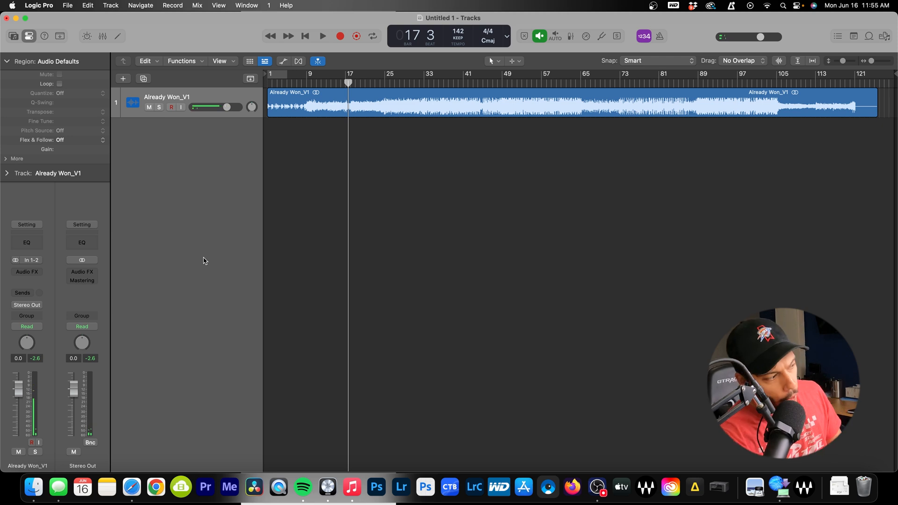
Look through the Audio FX plug-in list in the inspector and the mixer
click(27, 272)
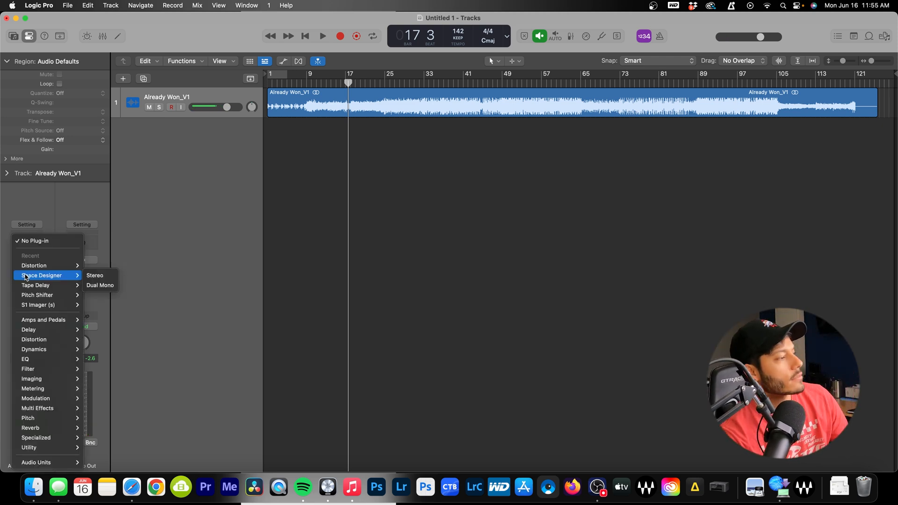
click(191, 213)
click(103, 36)
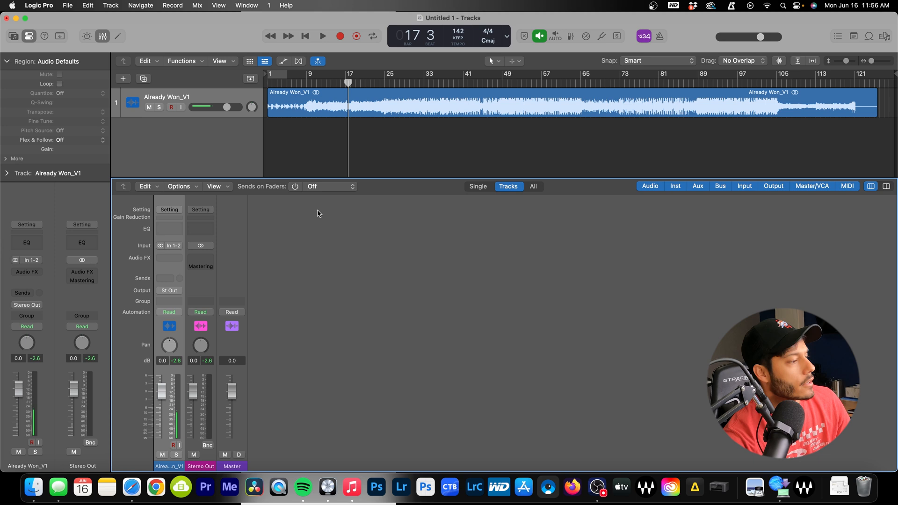
click(169, 259)
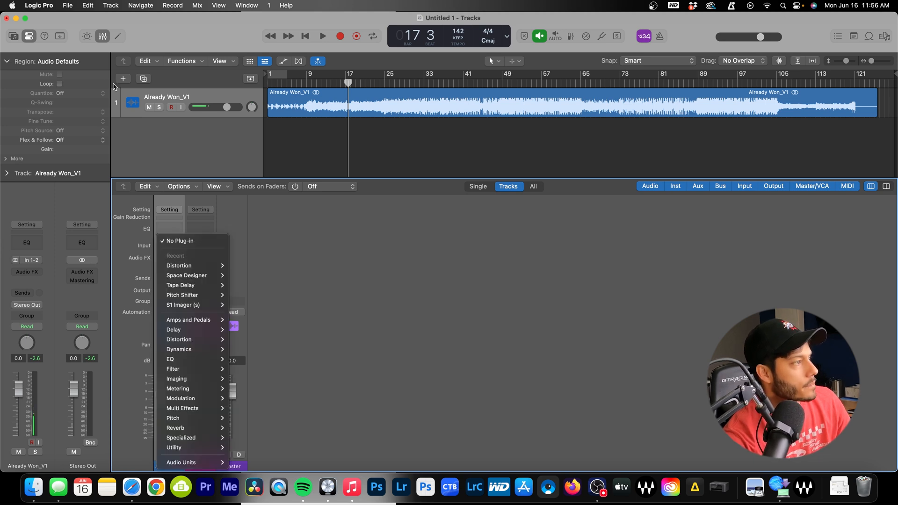
click(100, 35)
click(103, 36)
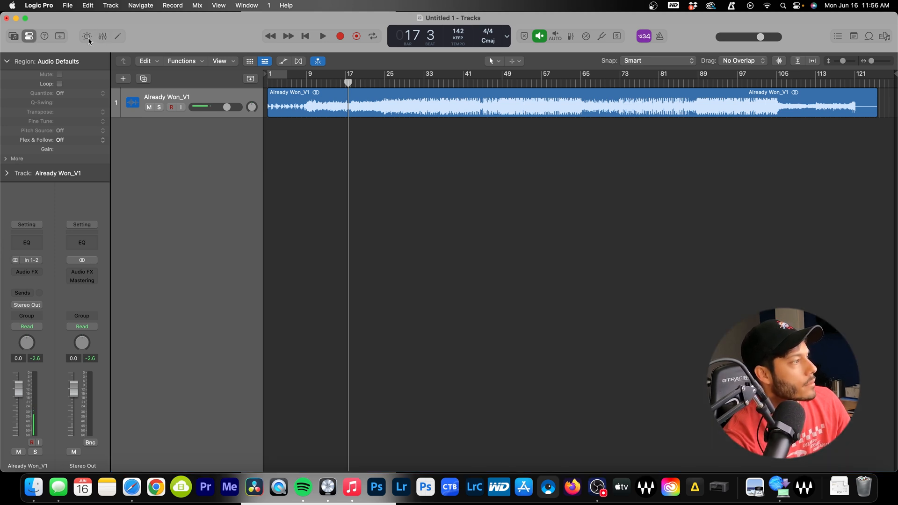
click(30, 37)
click(30, 37)
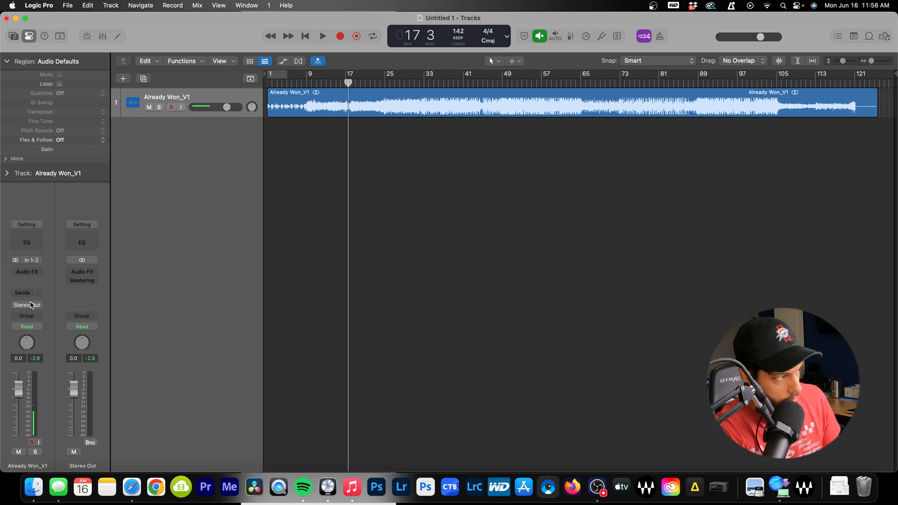
Insert Ozone 10 (Stereo) from Audio Units > iZotope into the track's Audio FX slot
click(28, 273)
mouse_move(33, 278)
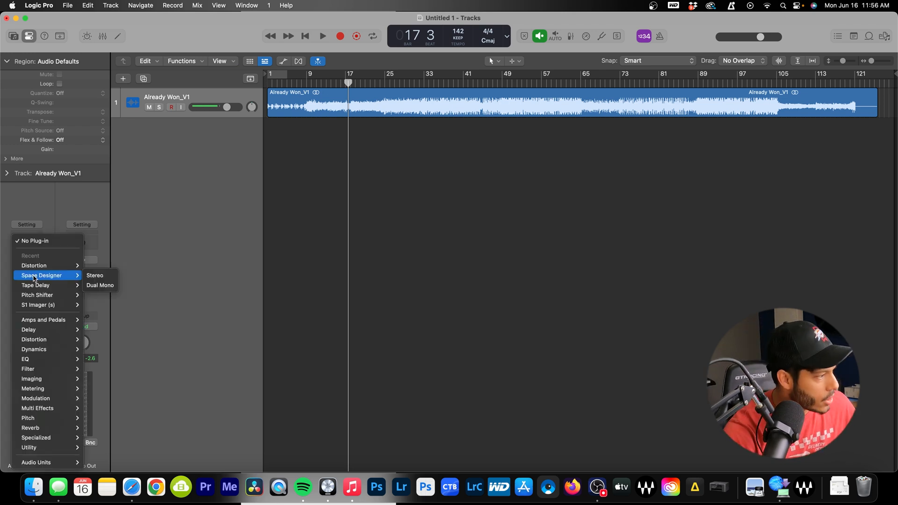
mouse_move(72, 465)
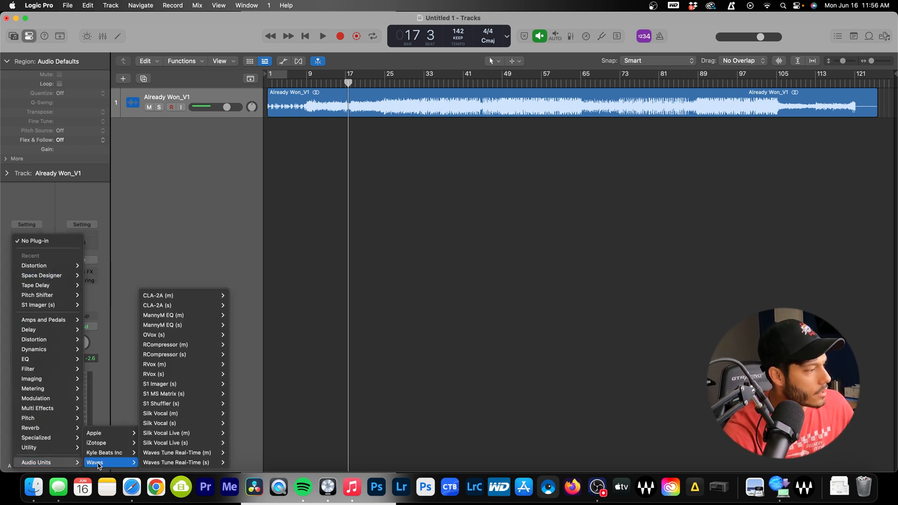
mouse_move(108, 443)
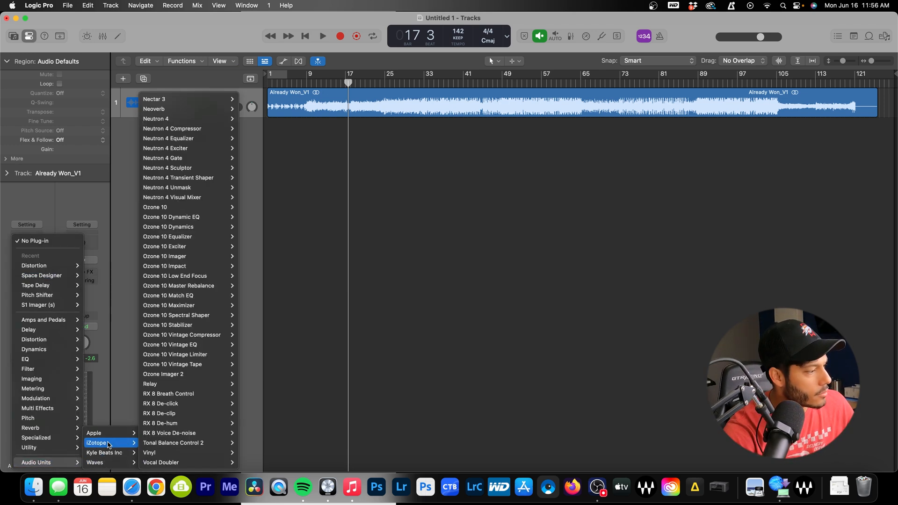
click(204, 207)
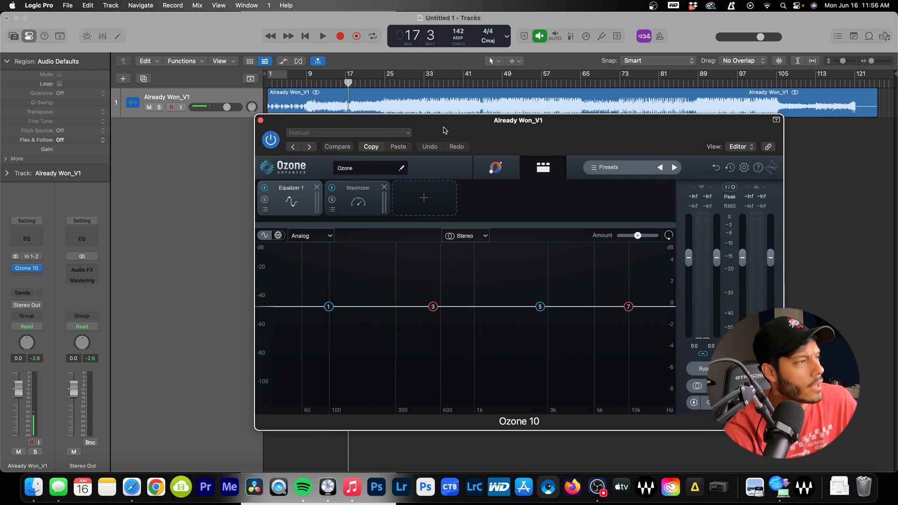
Set the playhead to bar 37, moving the Ozone window out of the way and back
drag(475, 112, 482, 275)
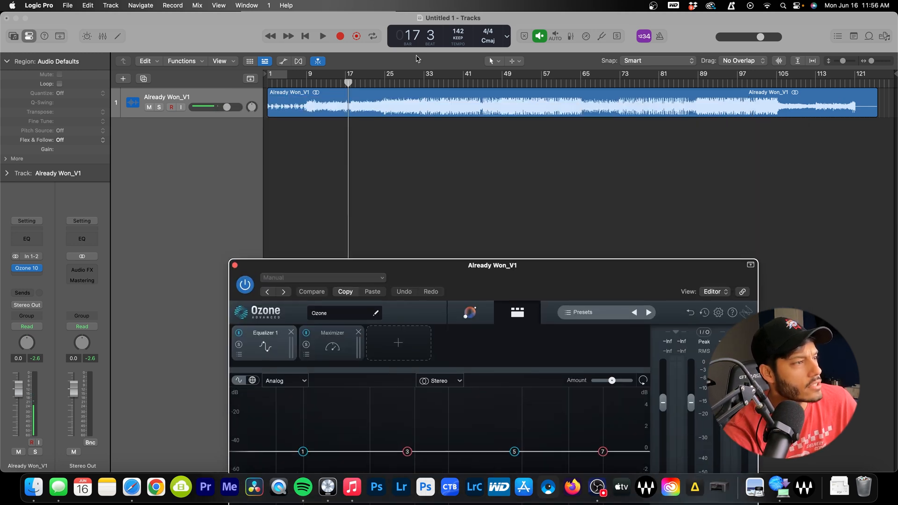
drag(377, 83, 470, 89)
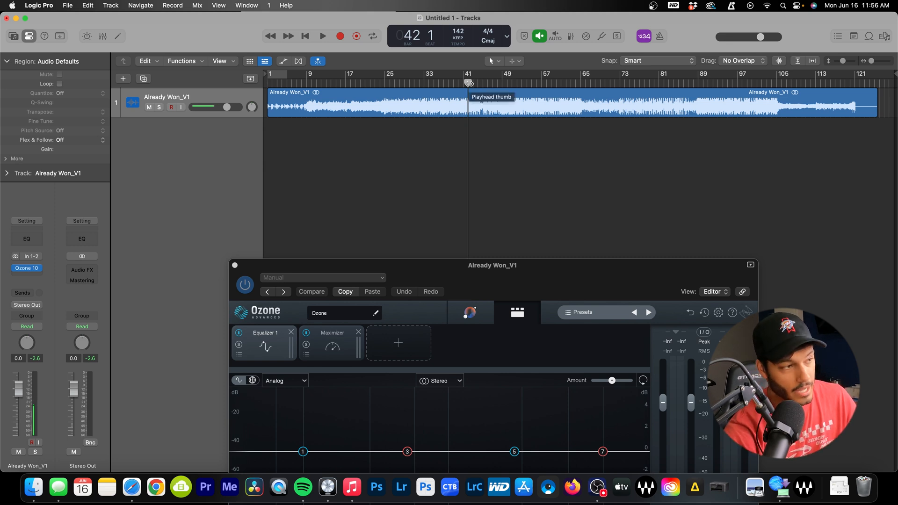
drag(467, 83, 446, 86)
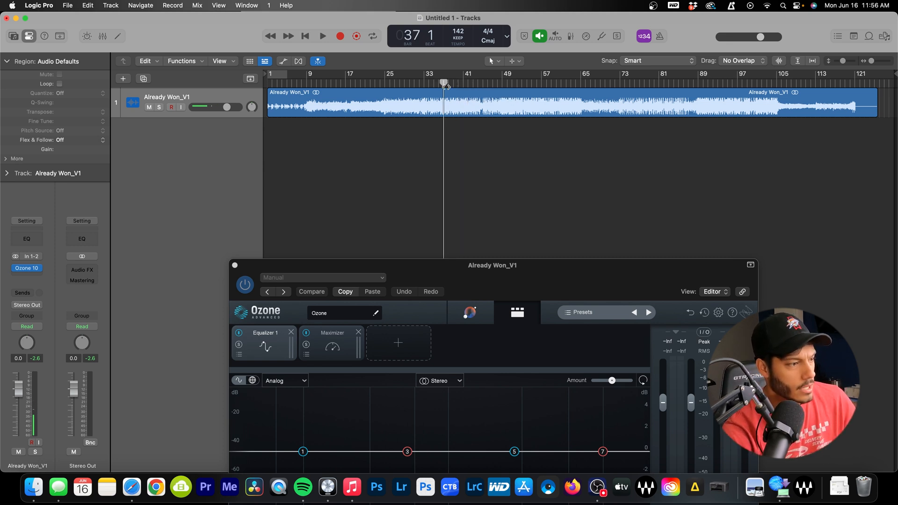
drag(468, 272, 440, 138)
Let Master Assistant analyse the playing song into a Hip-hop/Rap tone match, then nudge the window up
click(453, 182)
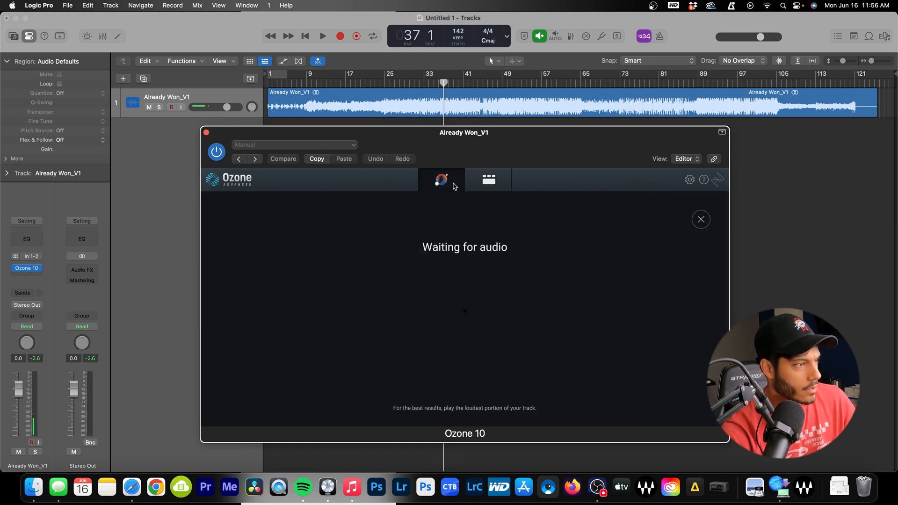
key(space)
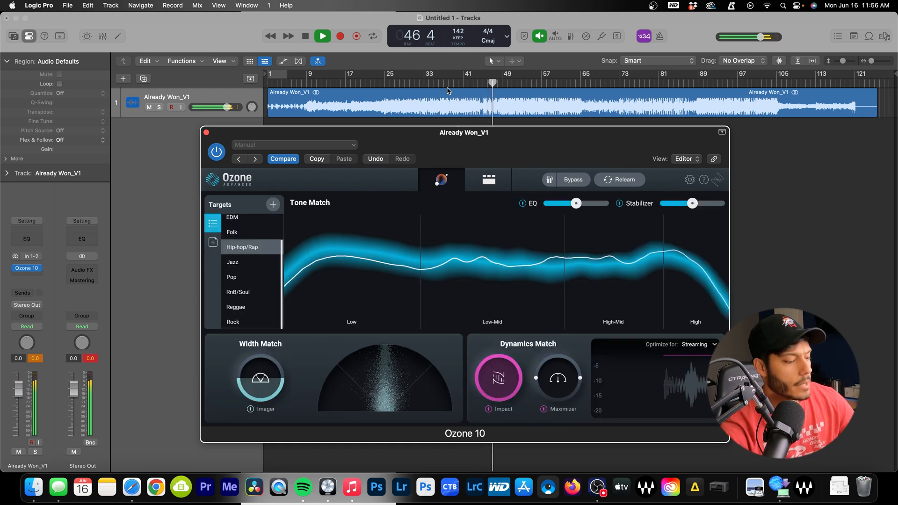
key(space)
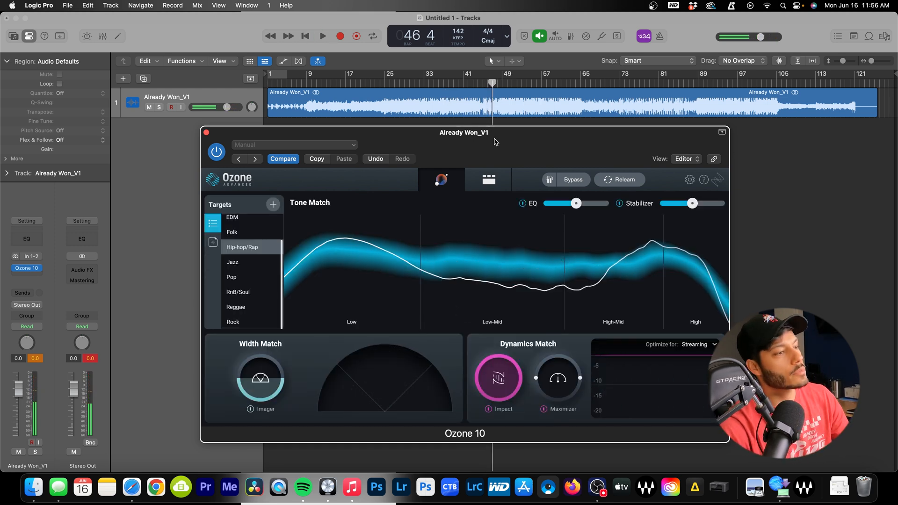
drag(495, 142, 475, 130)
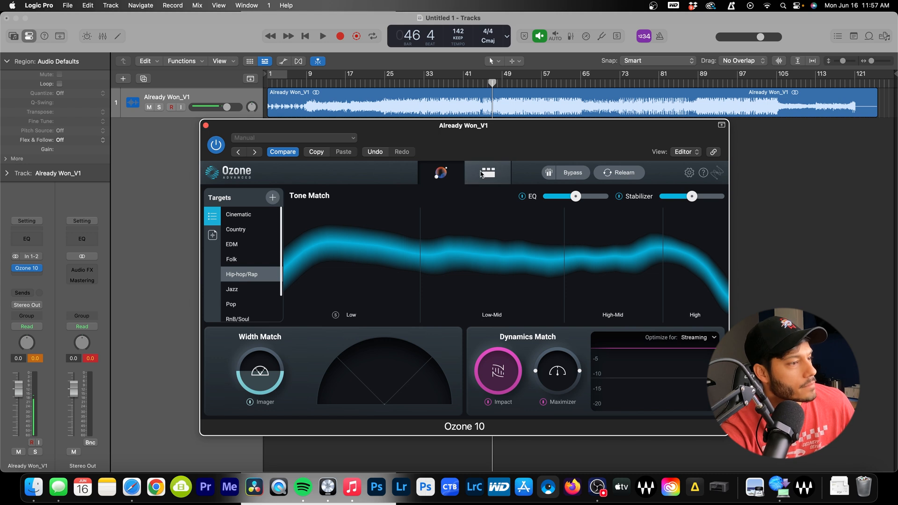
click(486, 173)
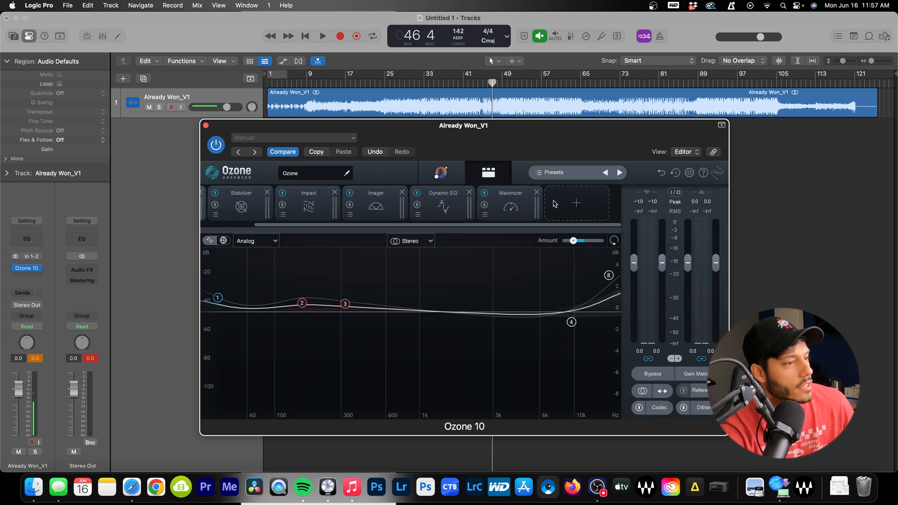
click(21, 279)
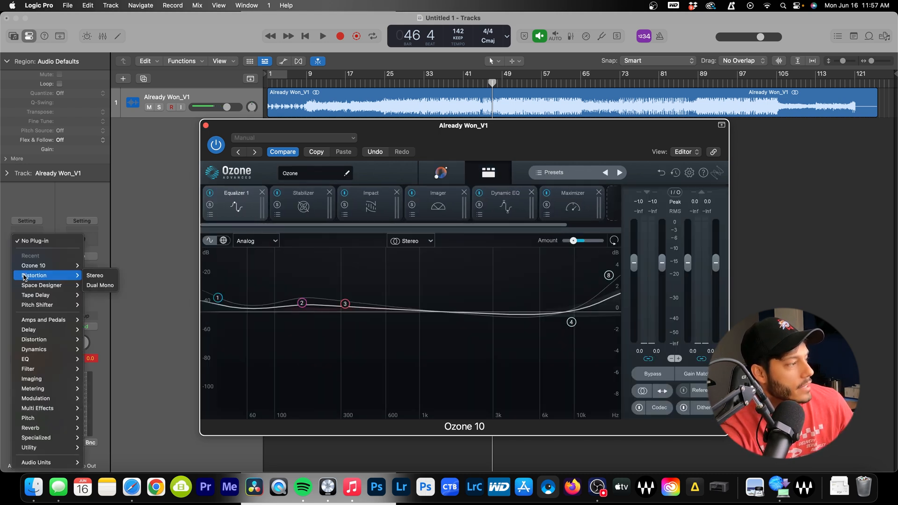
click(129, 261)
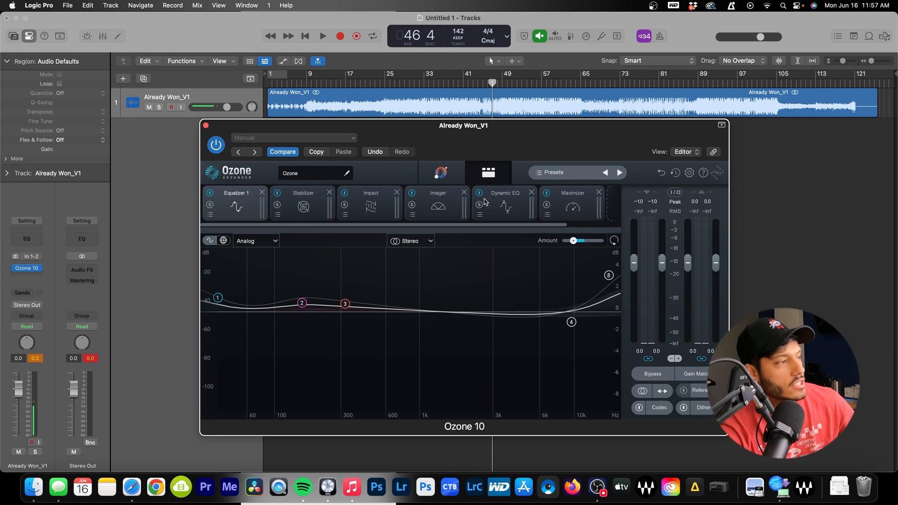
click(454, 176)
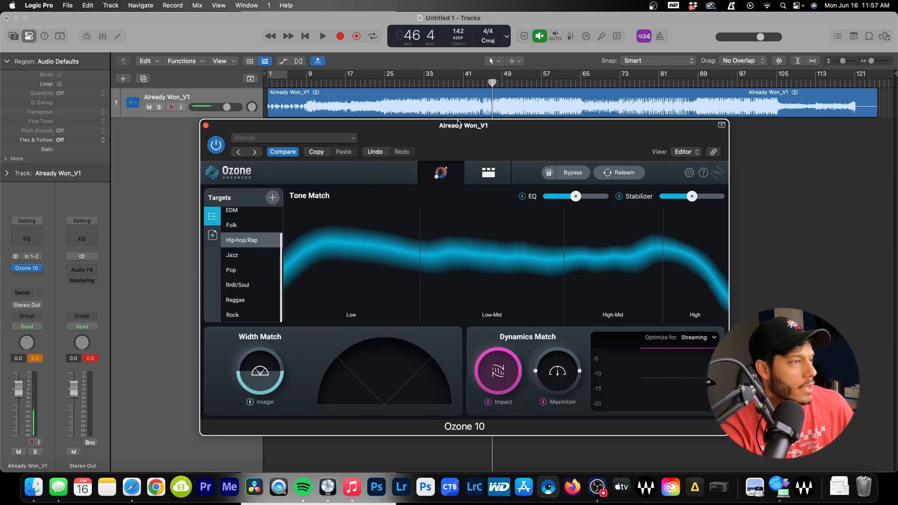
drag(459, 124, 458, 104)
click(487, 152)
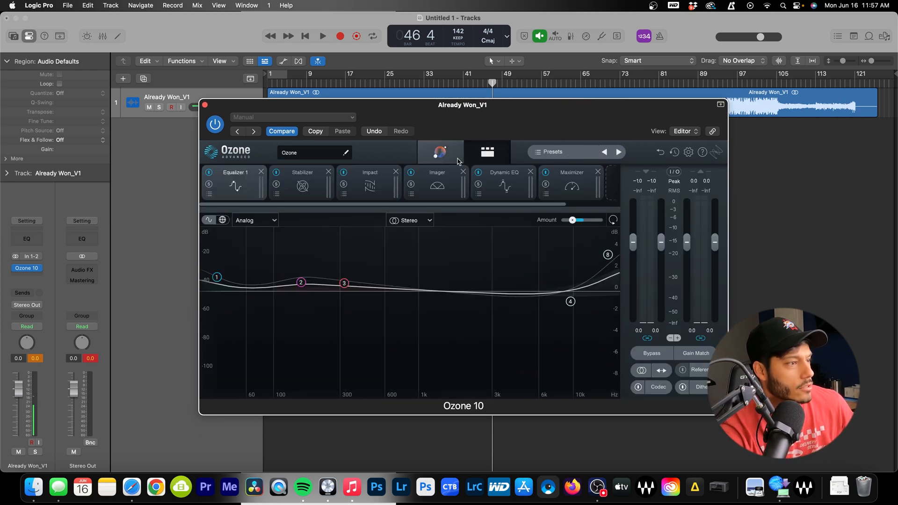
click(440, 151)
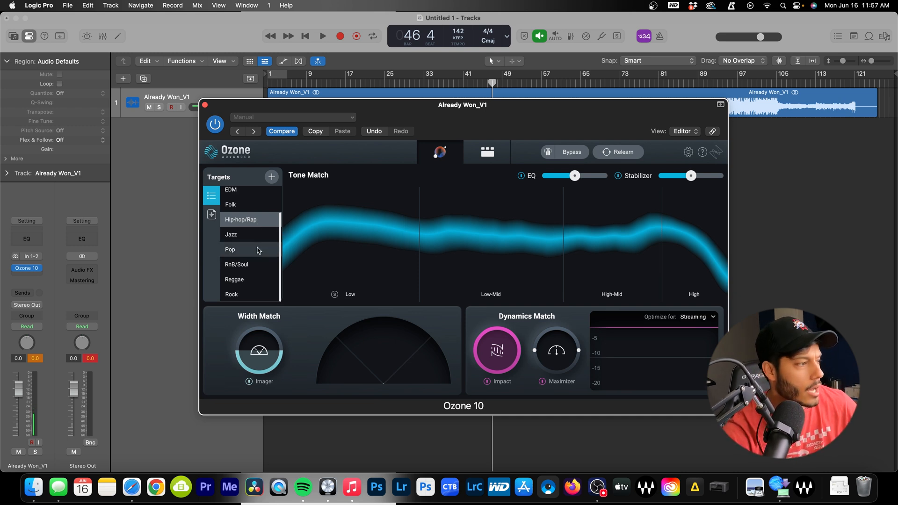
Compare the Folk and Hip-hop/Rap targets, keep Hip-hop/Rap, and test the assistant's EQ amount
scroll(248, 234, up, 2)
click(237, 237)
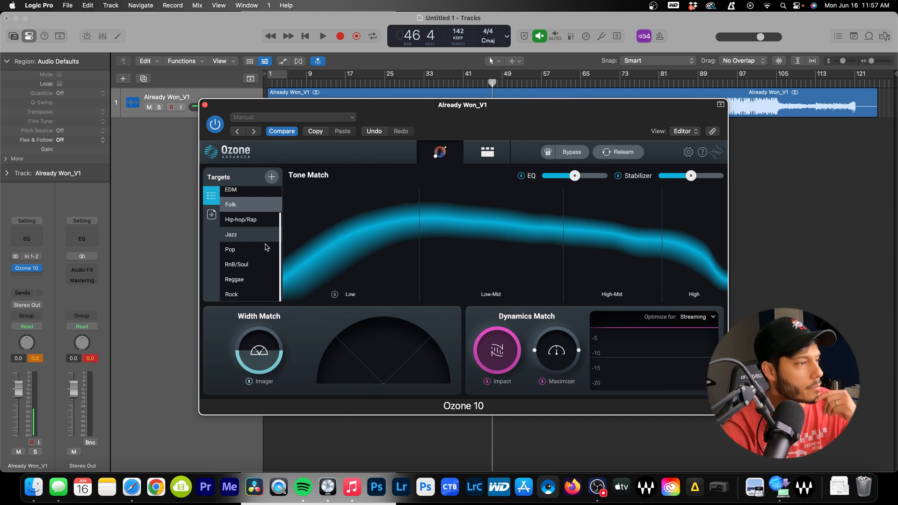
click(258, 219)
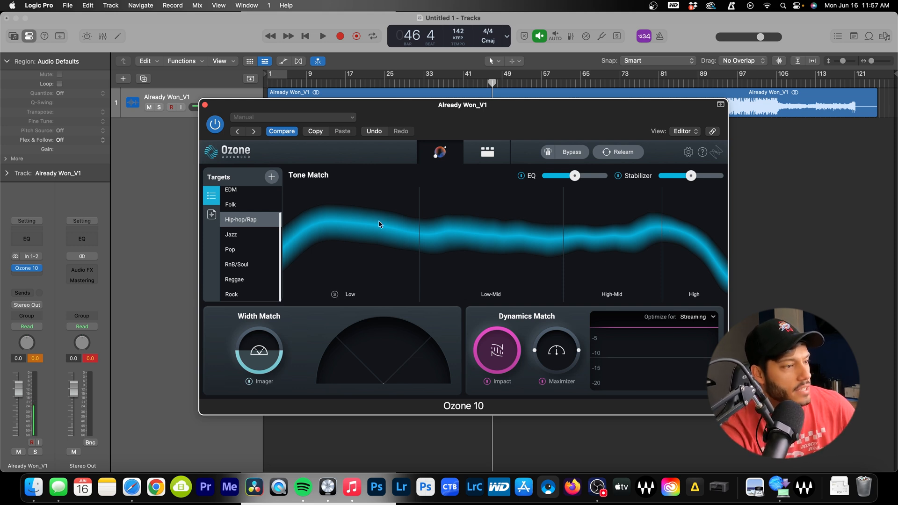
click(541, 177)
click(576, 176)
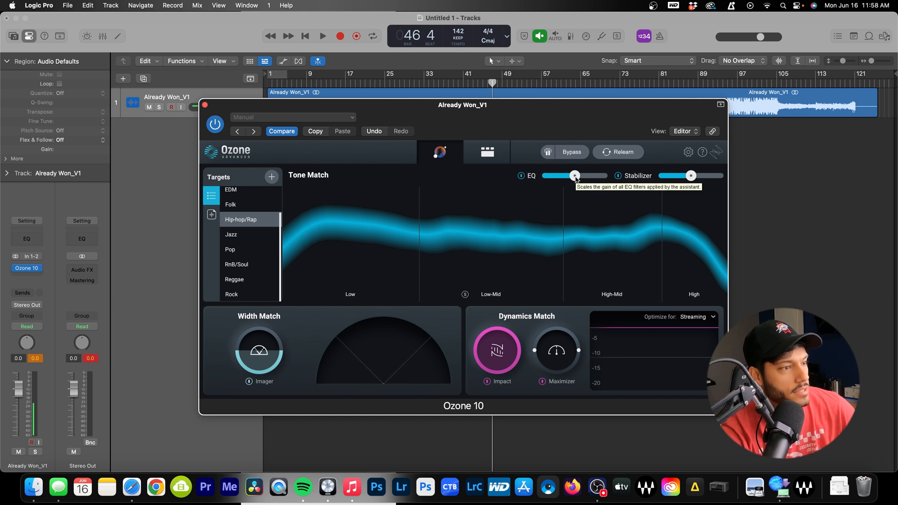
Flip between the tone match view and the Equalizer 1 module chain, then open the Stabilizer
click(500, 159)
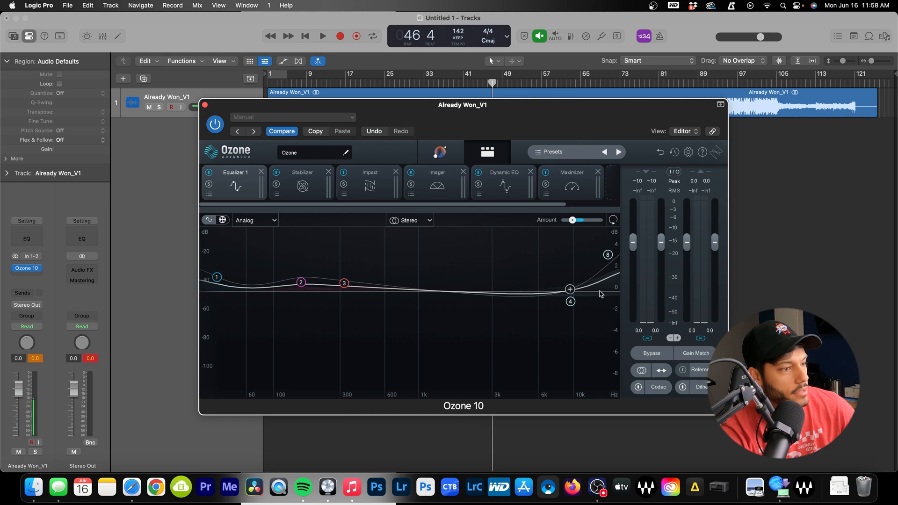
click(439, 152)
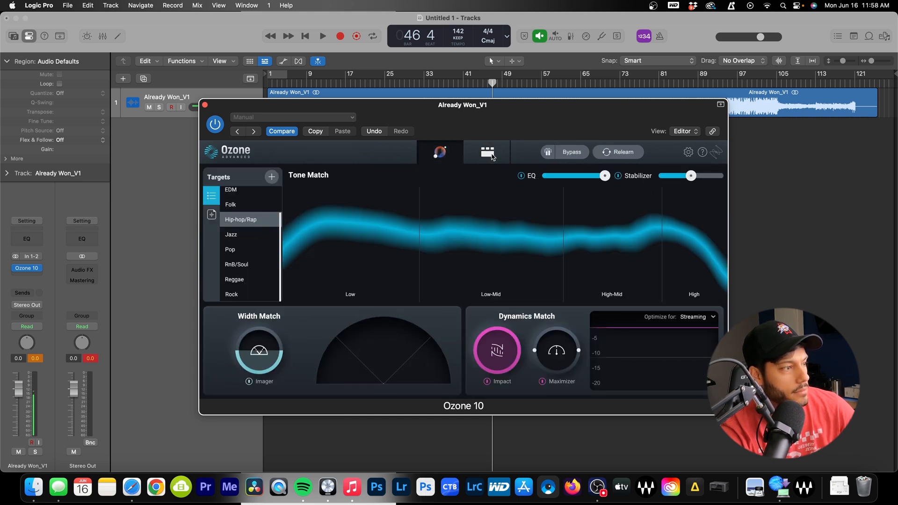
click(500, 159)
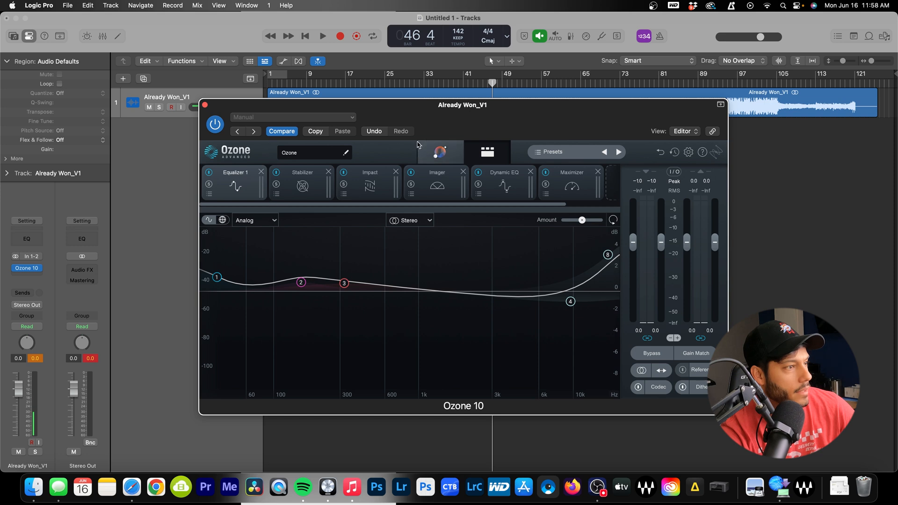
click(438, 154)
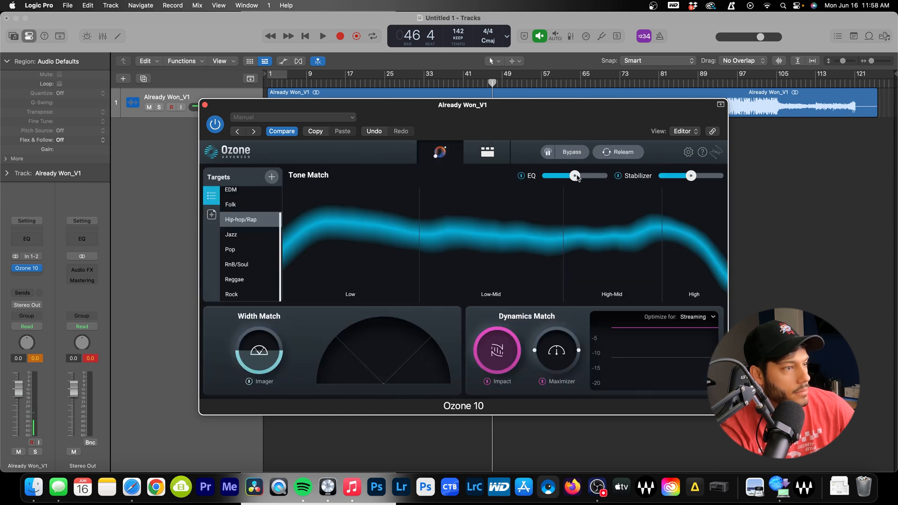
click(482, 153)
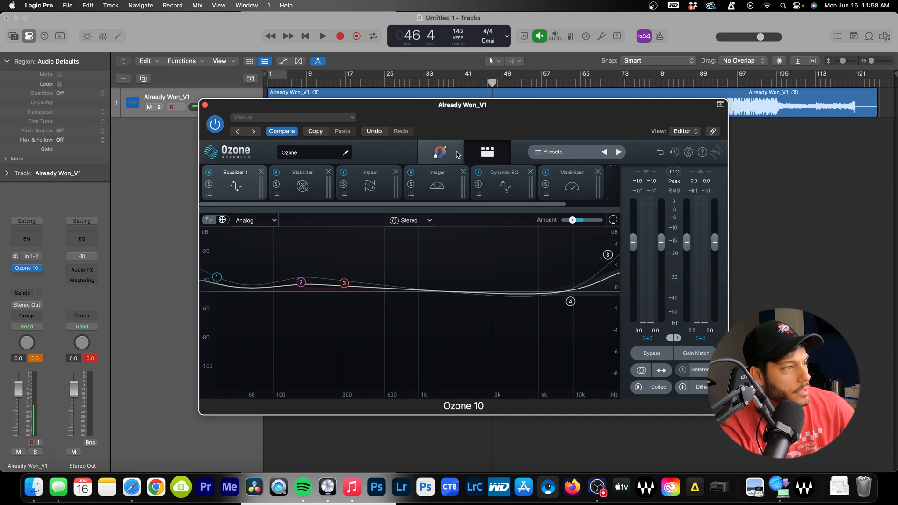
click(438, 152)
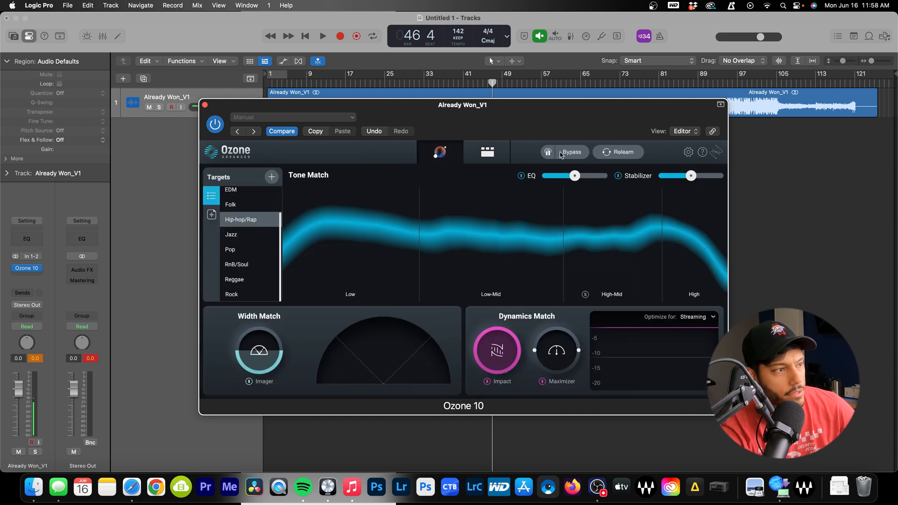
click(487, 152)
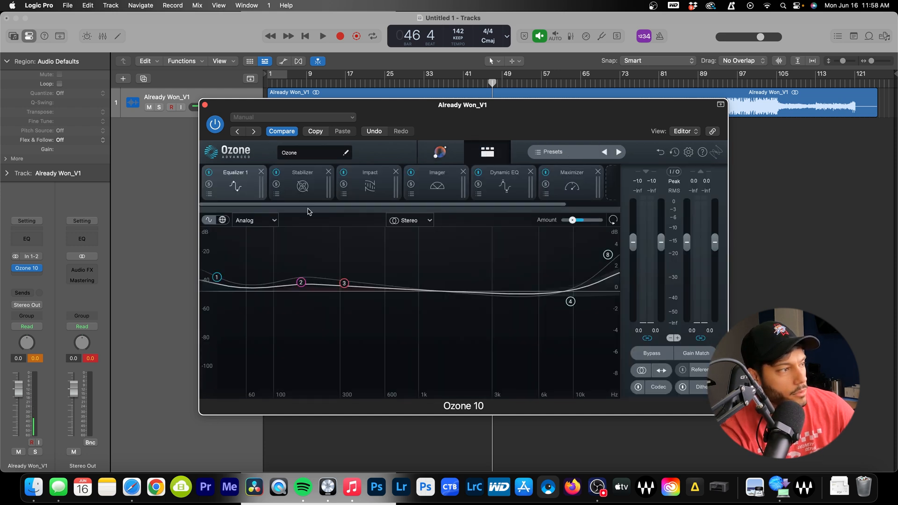
click(315, 188)
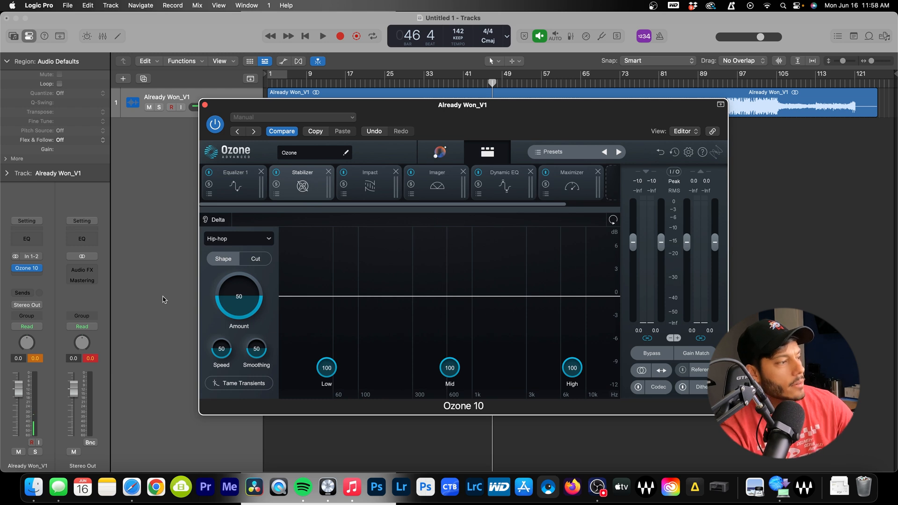
Set the Stabilizer to Cut mode and play the song from bar 19
click(256, 262)
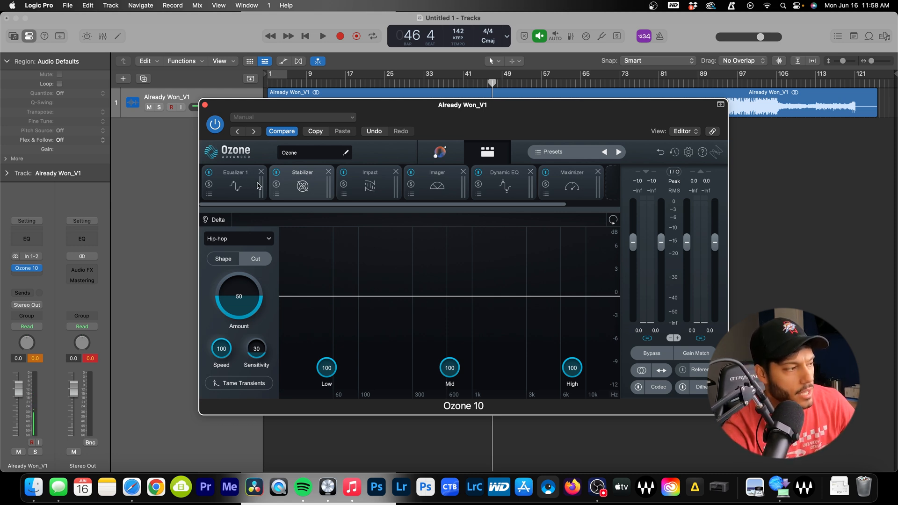
click(356, 86)
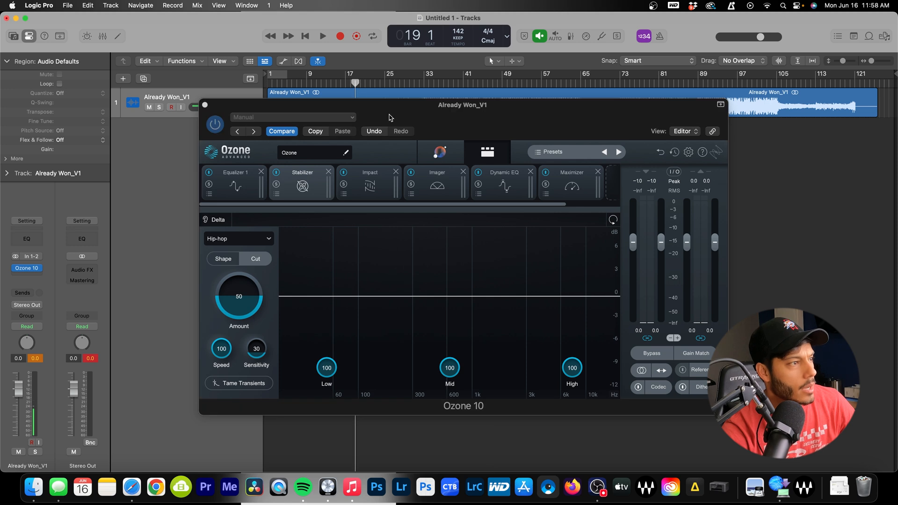
drag(390, 116, 388, 161)
key(space)
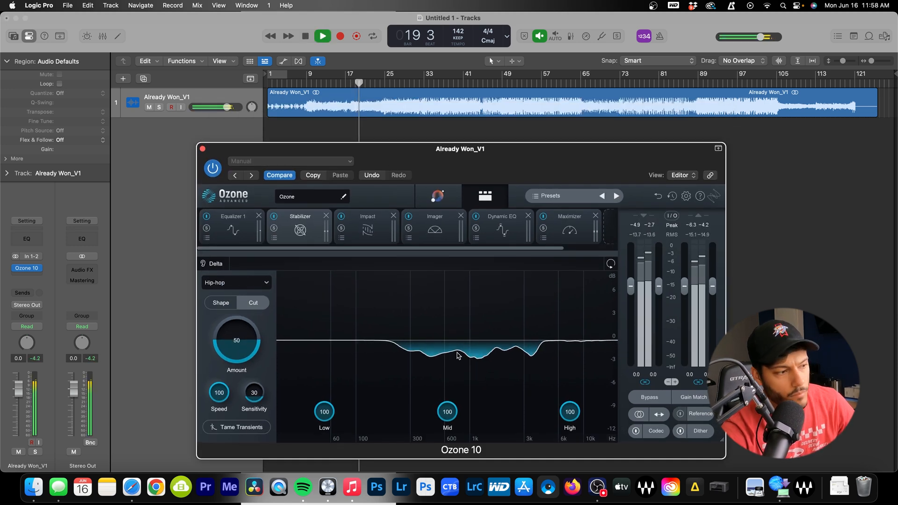
key(space)
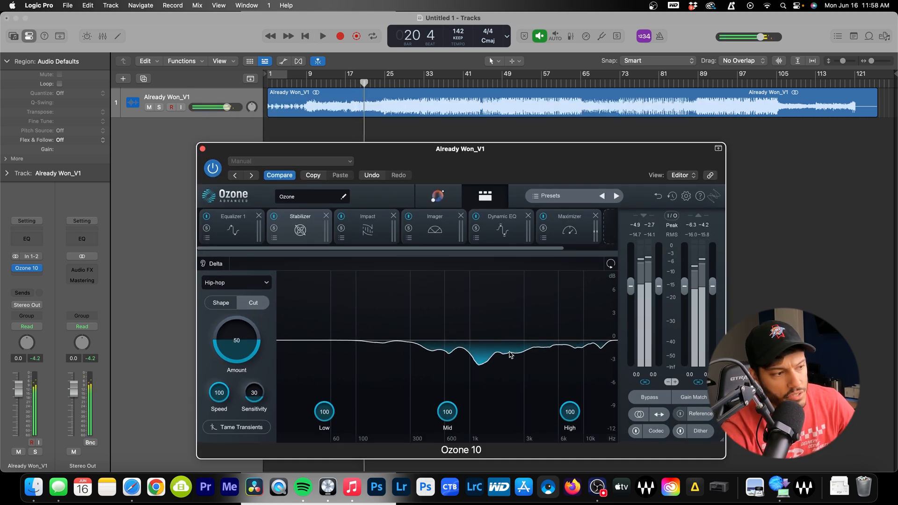
Audition Shape mode, switch back to Cut, then return to the Master Assistant view
click(229, 304)
key(space)
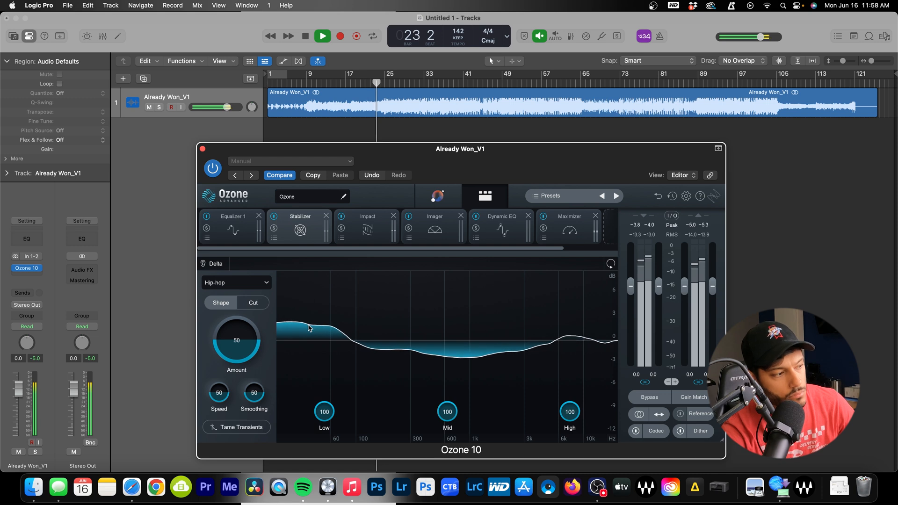
key(space)
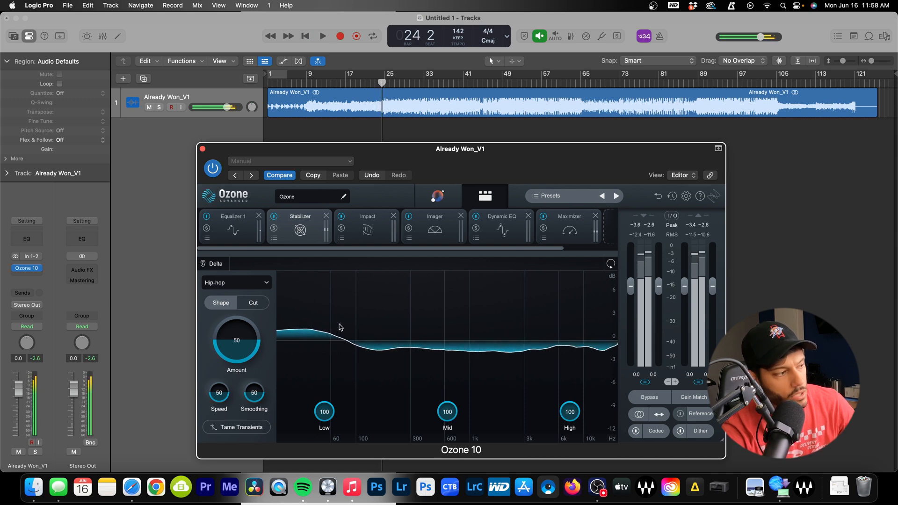
click(254, 304)
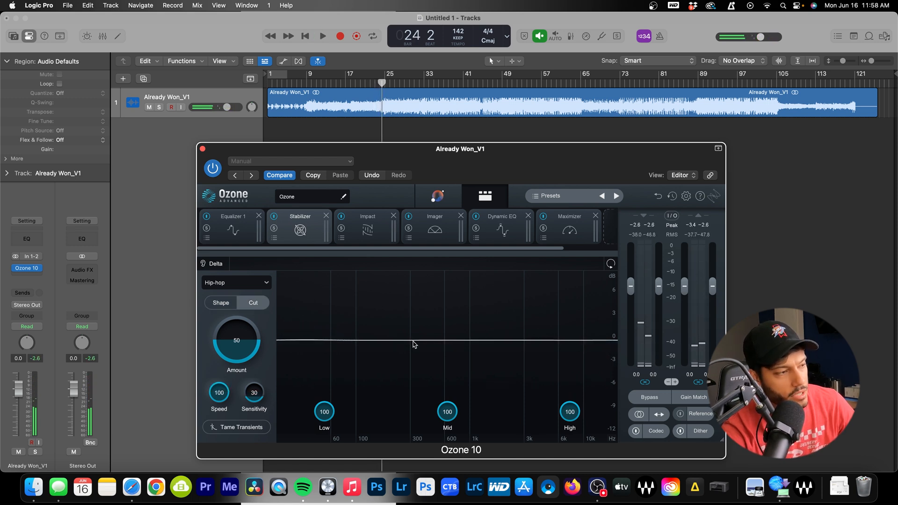
key(space)
key(space)
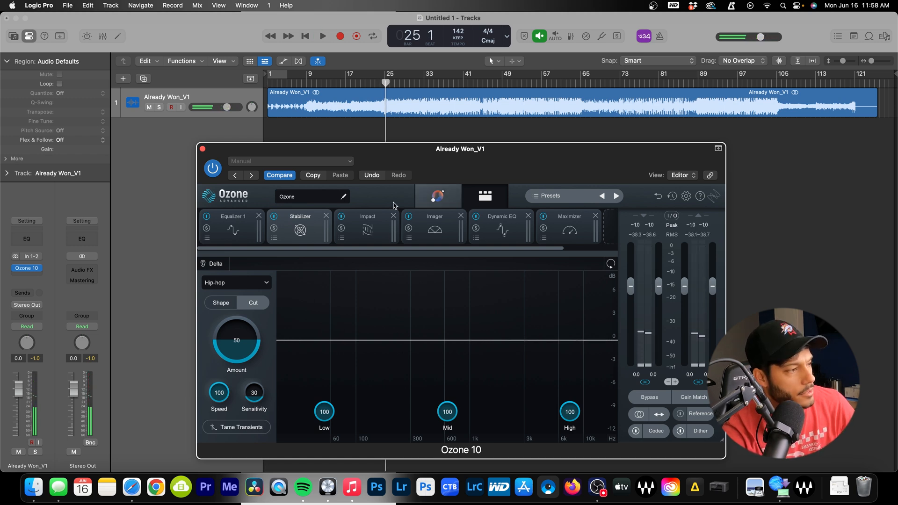
click(248, 234)
click(456, 196)
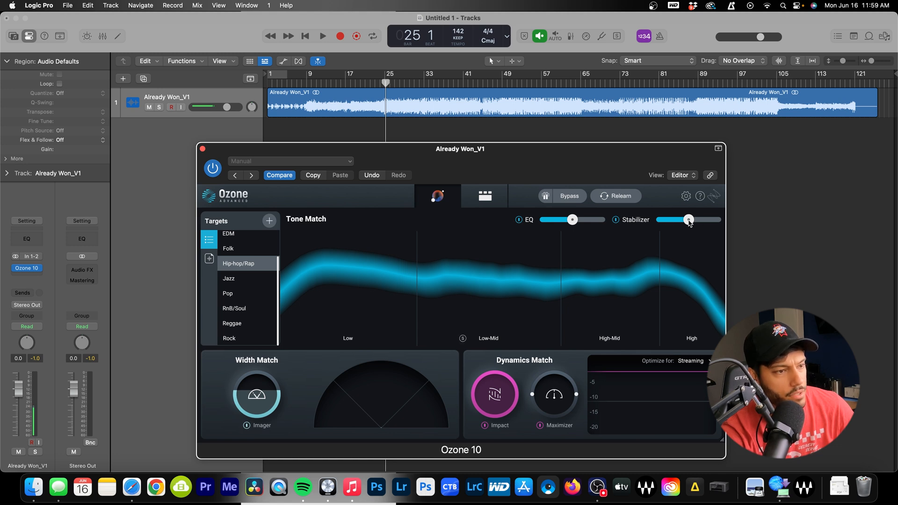
Adjust the Stabilizer's mid band amount, comparing against the Master Assistant match view
click(485, 196)
click(302, 238)
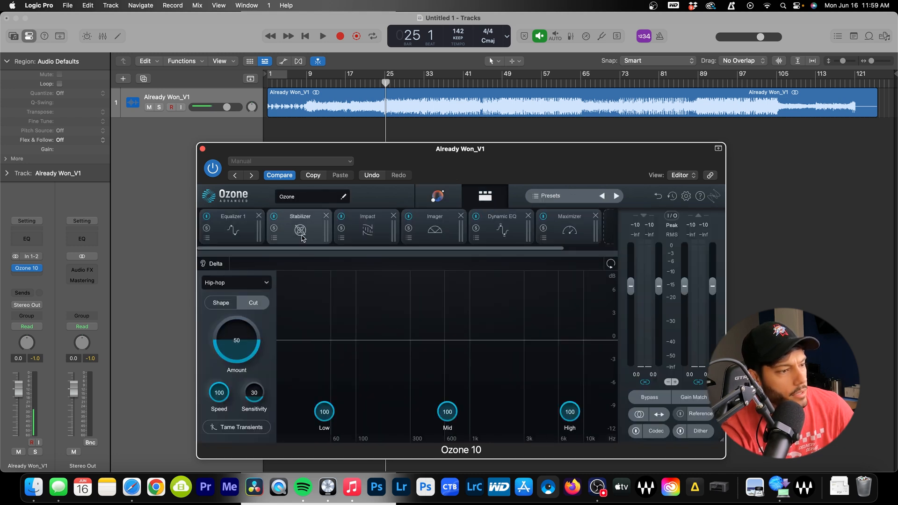
click(437, 196)
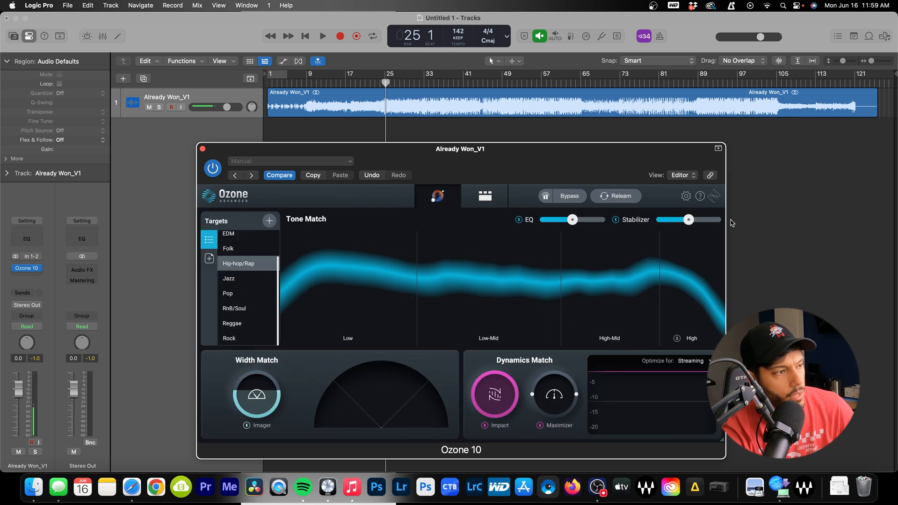
click(500, 203)
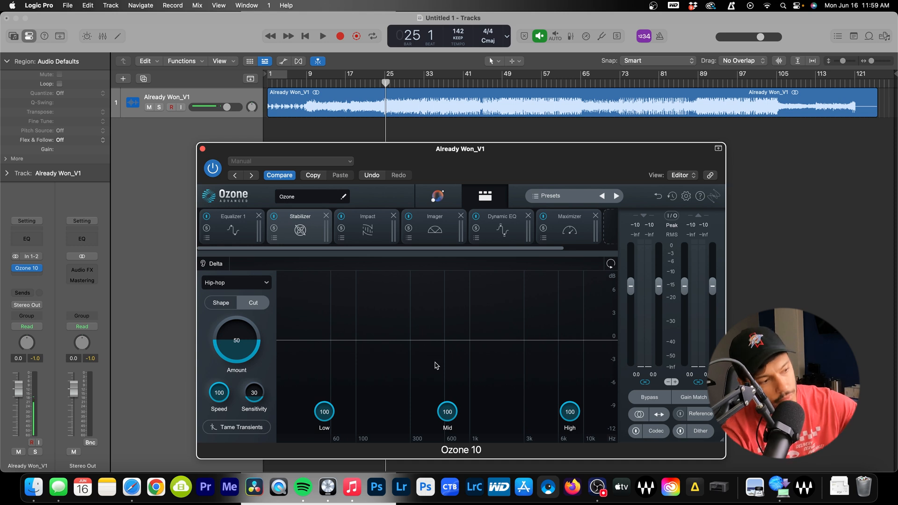
drag(450, 393, 497, 309)
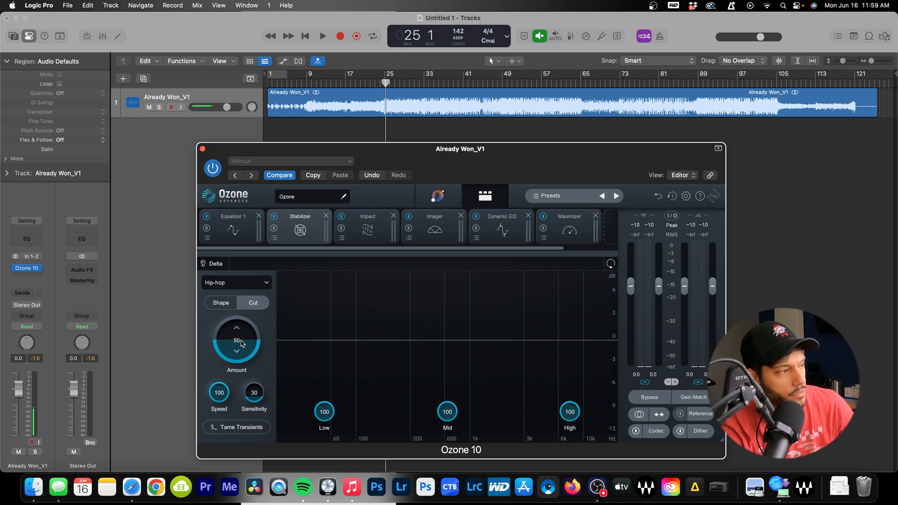
click(438, 196)
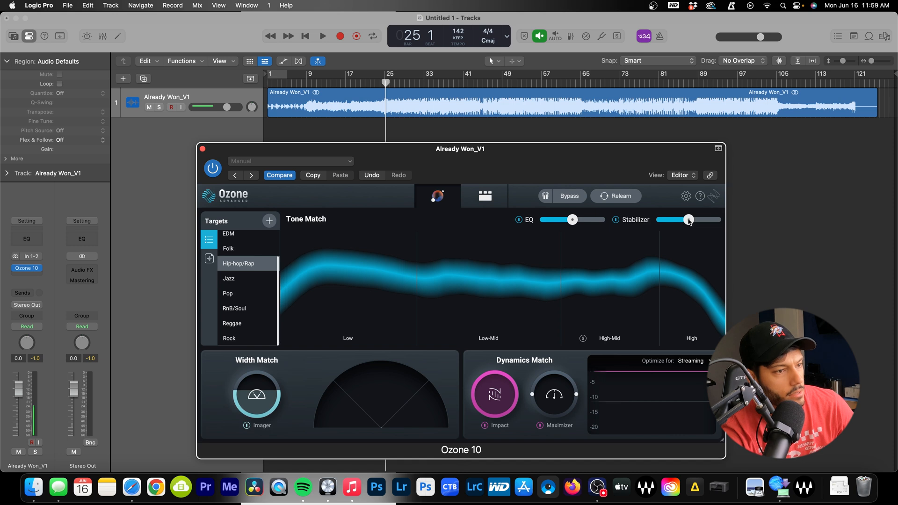
click(485, 196)
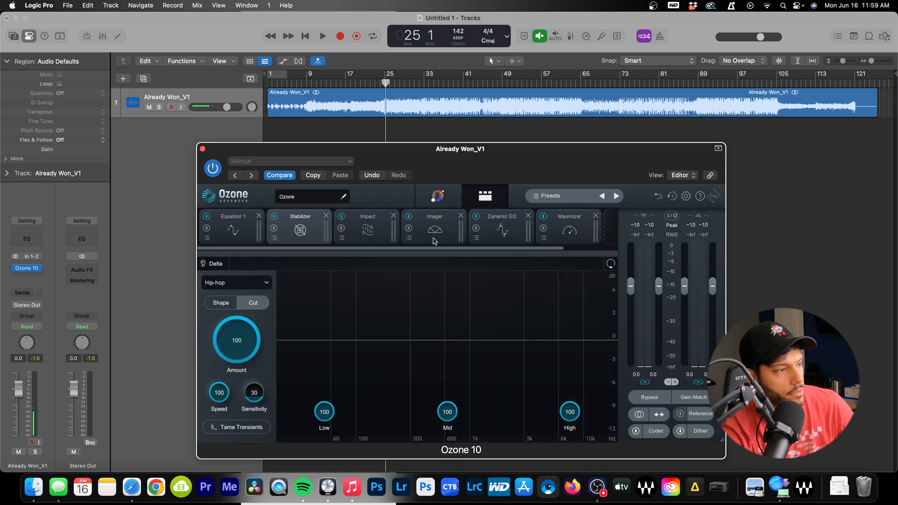
click(442, 197)
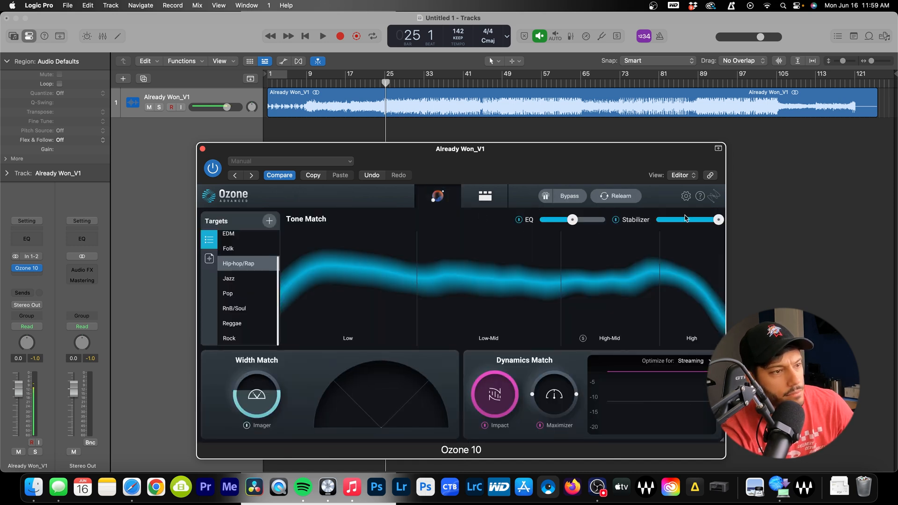
Lower the assistant's Stabilizer strength slightly and raise the Stabilizer Amount to 51
drag(685, 218, 658, 219)
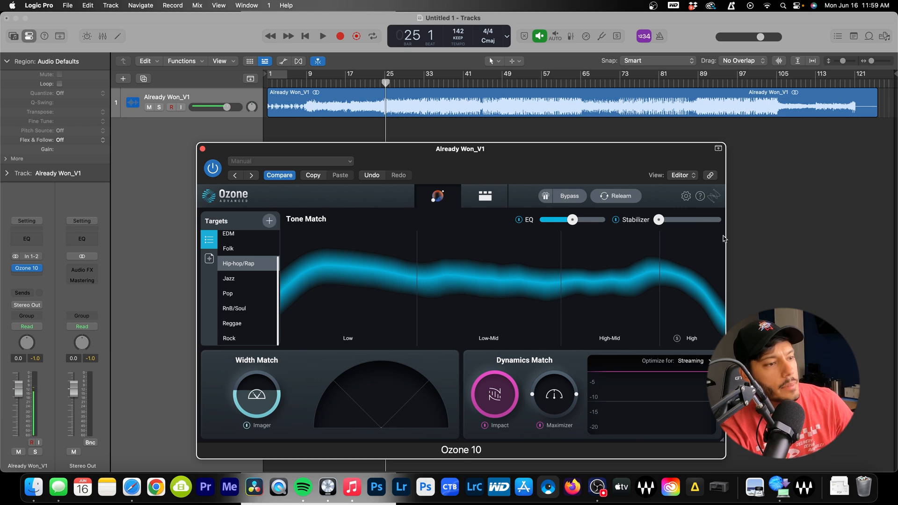
click(685, 221)
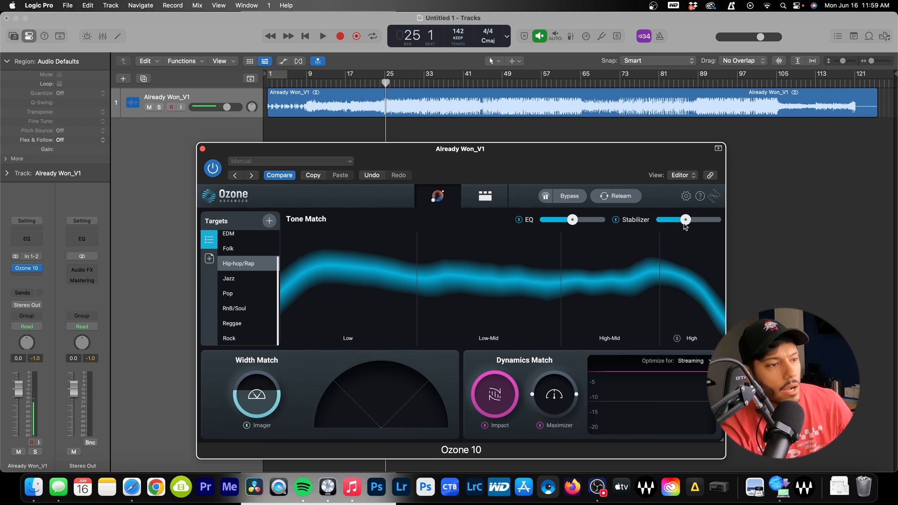
click(484, 202)
drag(243, 350, 243, 341)
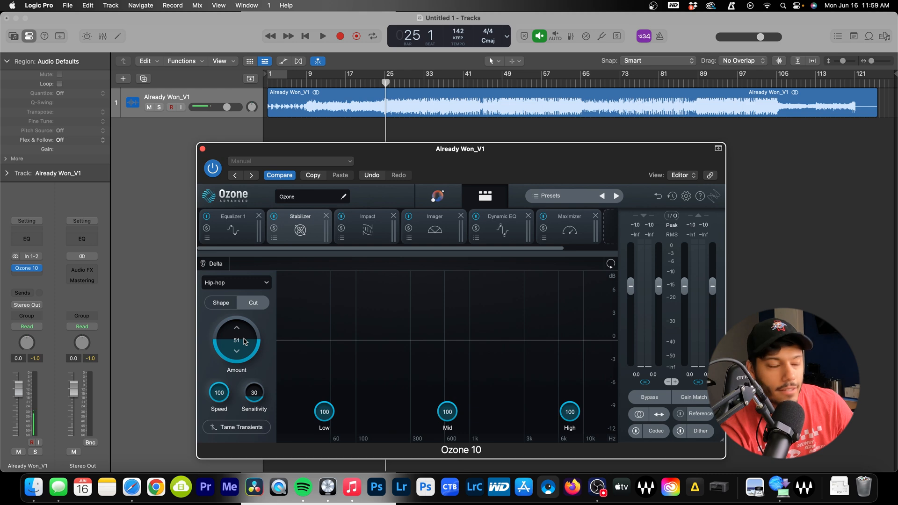
click(437, 196)
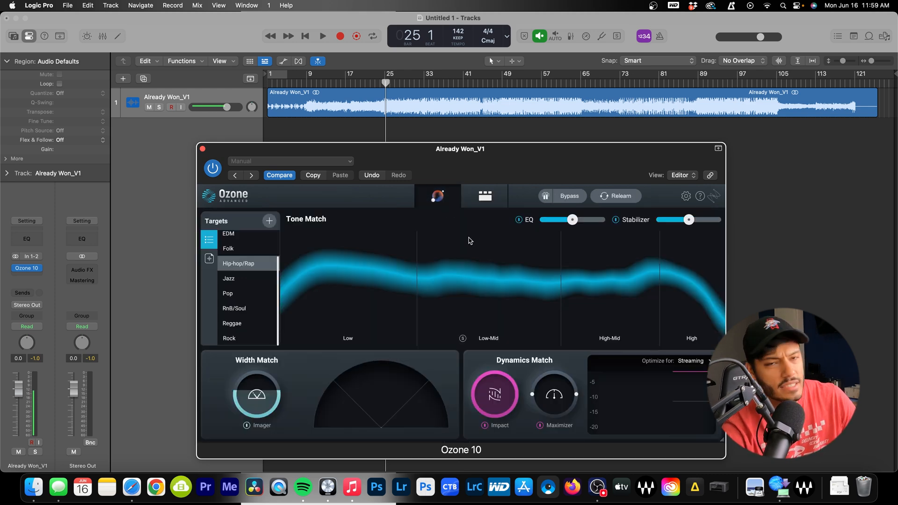
click(493, 199)
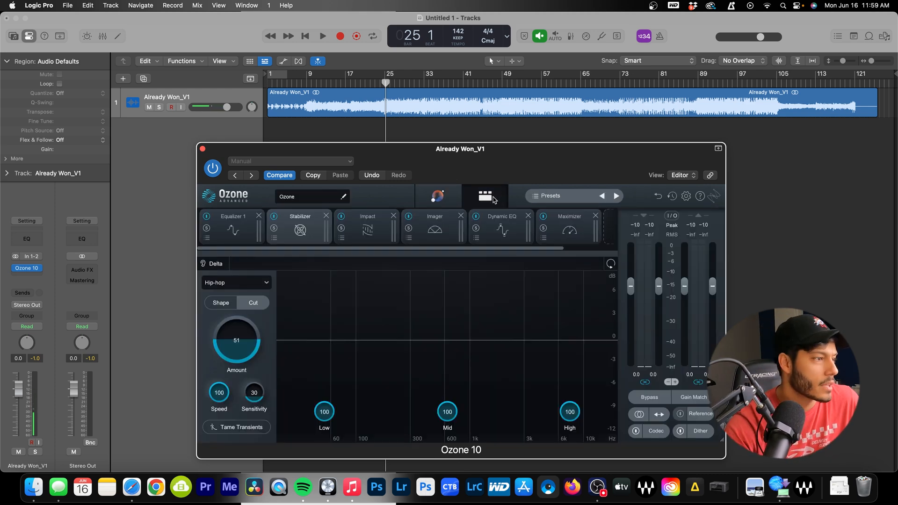
Audition the song from bar 32 through Ozone's Impact module, then switch to the Imager widths
click(377, 227)
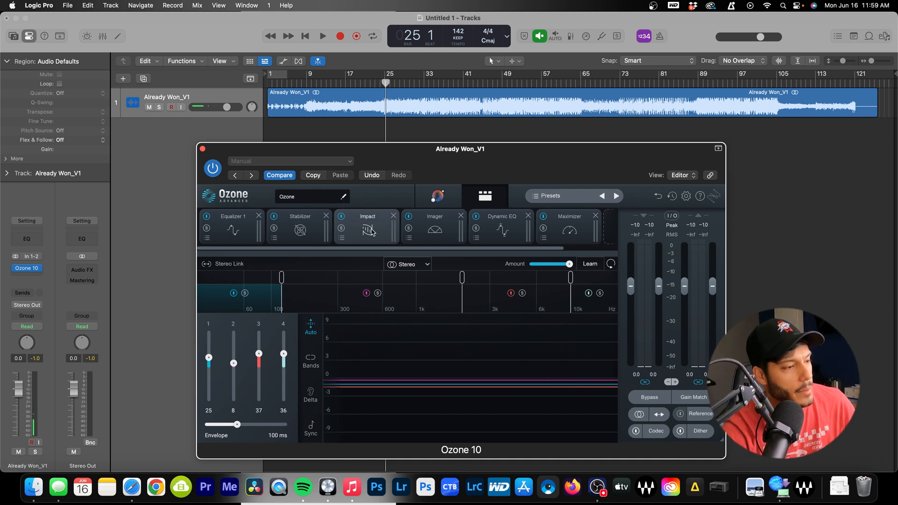
click(424, 89)
key(space)
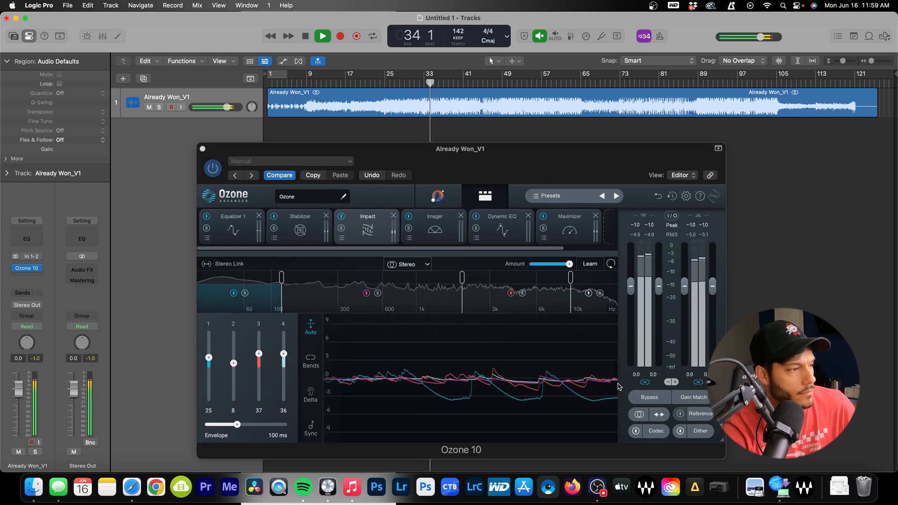
key(space)
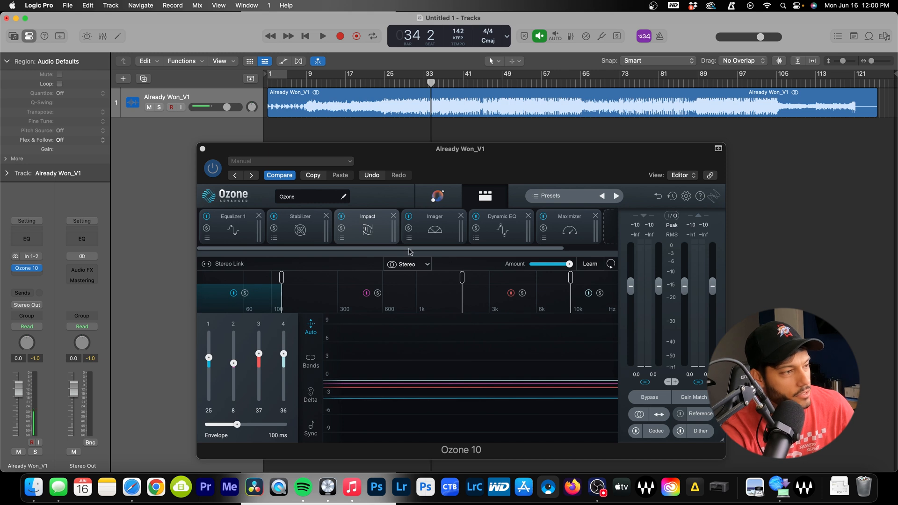
click(427, 239)
drag(463, 155, 445, 151)
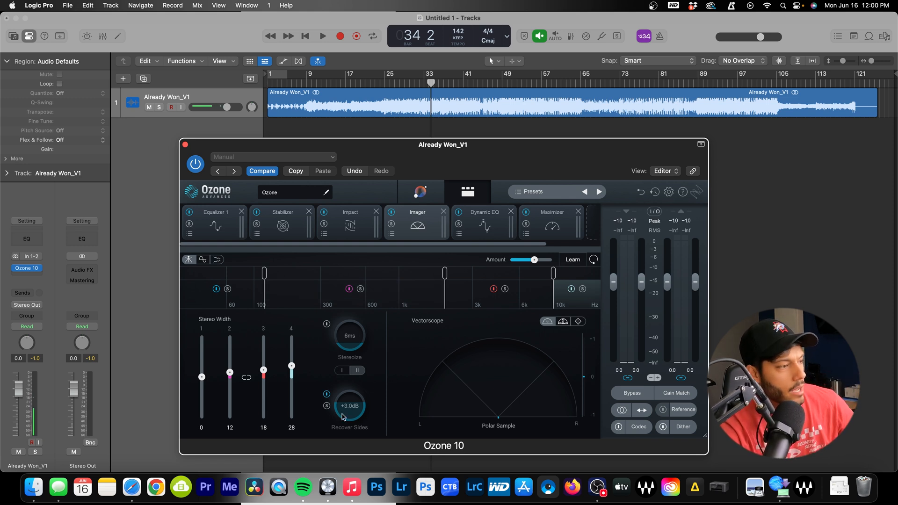
Widen Imager bands 3 and 4 to 28 and 54 during playback, then show Dynamic EQ
click(367, 218)
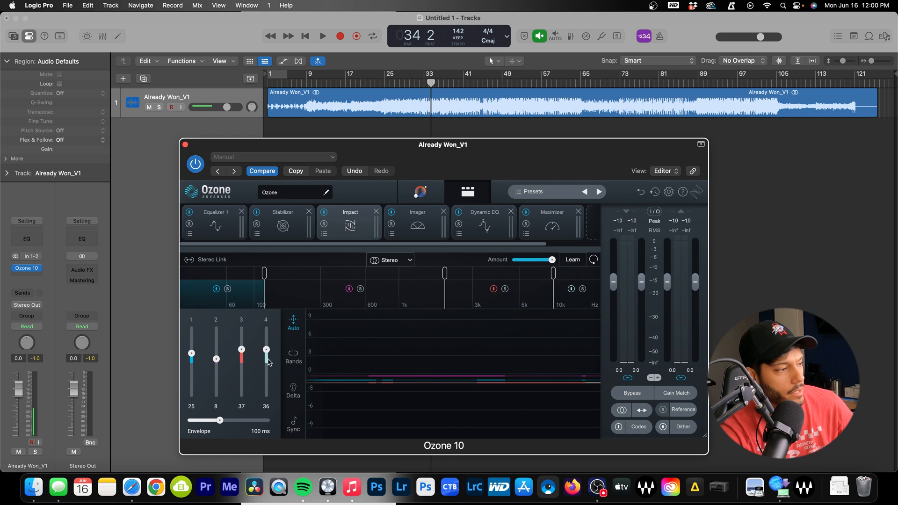
click(417, 222)
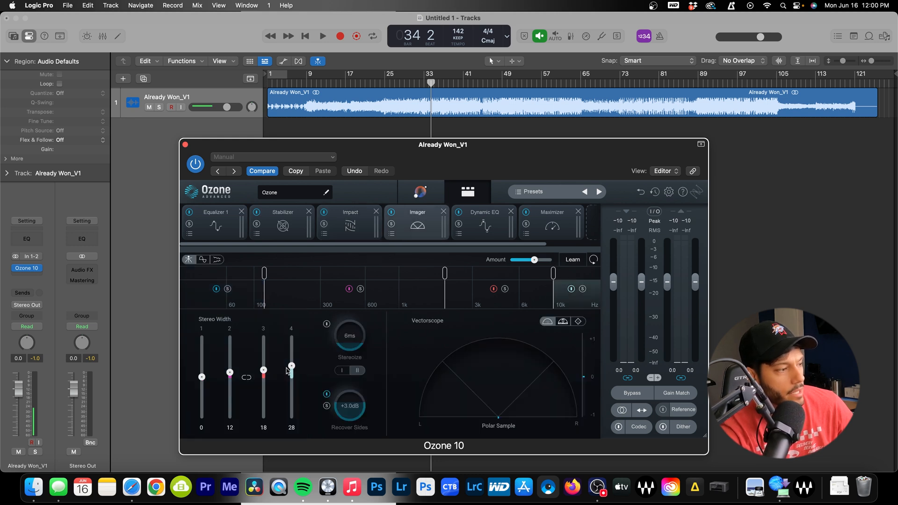
key(space)
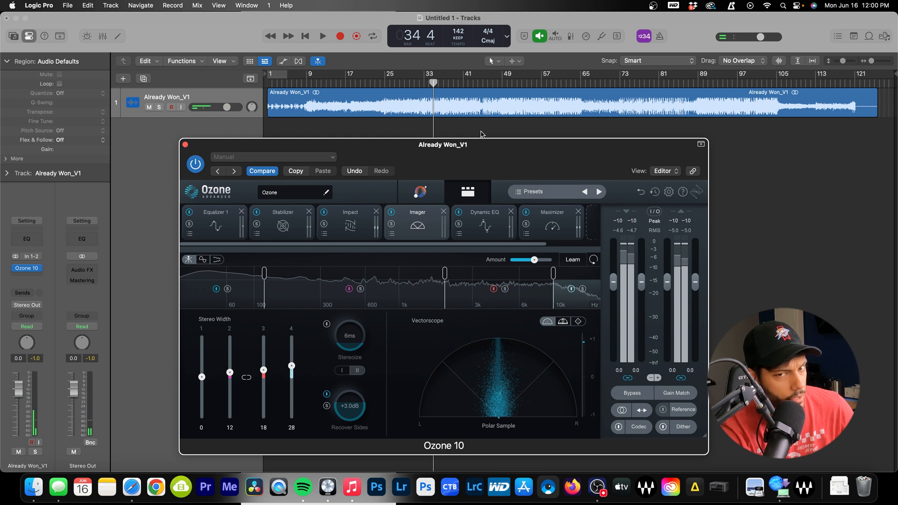
key(space)
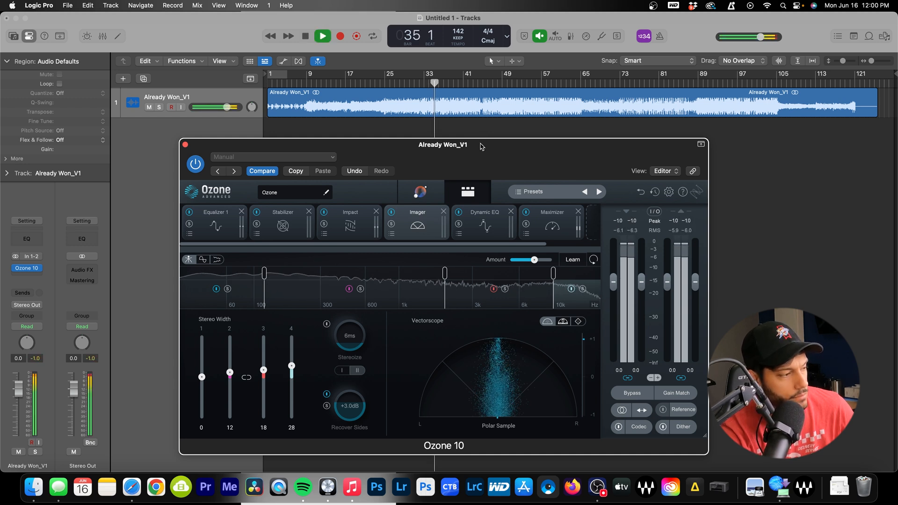
mouse_move(291, 367)
mouse_down()
mouse_move(264, 366)
mouse_move(292, 356)
mouse_up()
key(space)
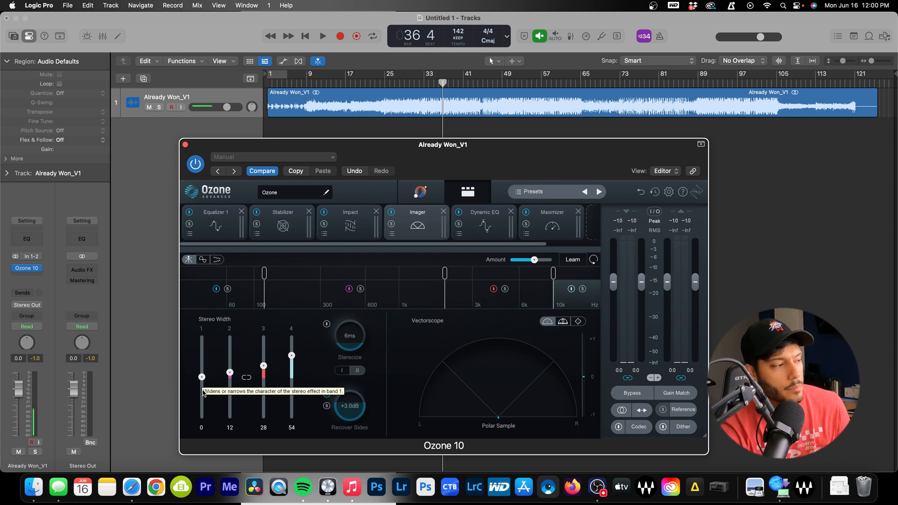
click(498, 227)
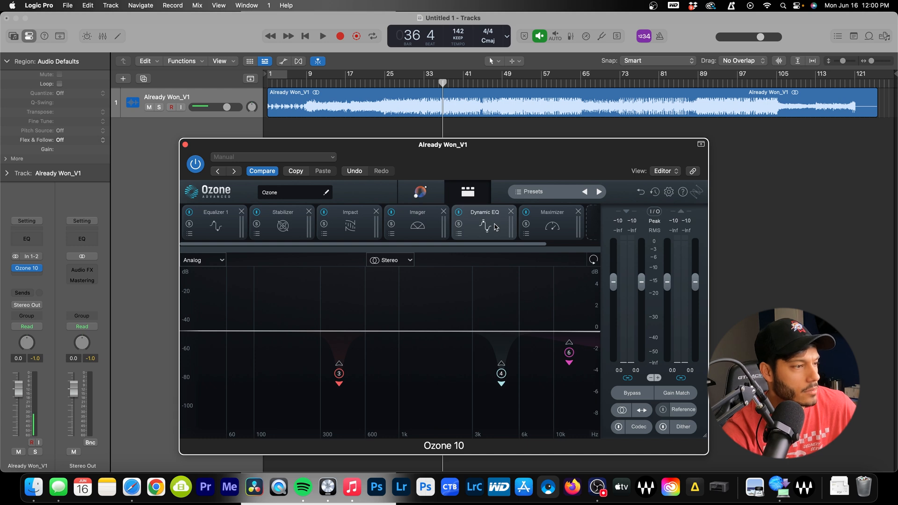
Audition the Dynamic EQ, then play through the Maximizer at IRC IV with a -1.0 dB ceiling
key(space)
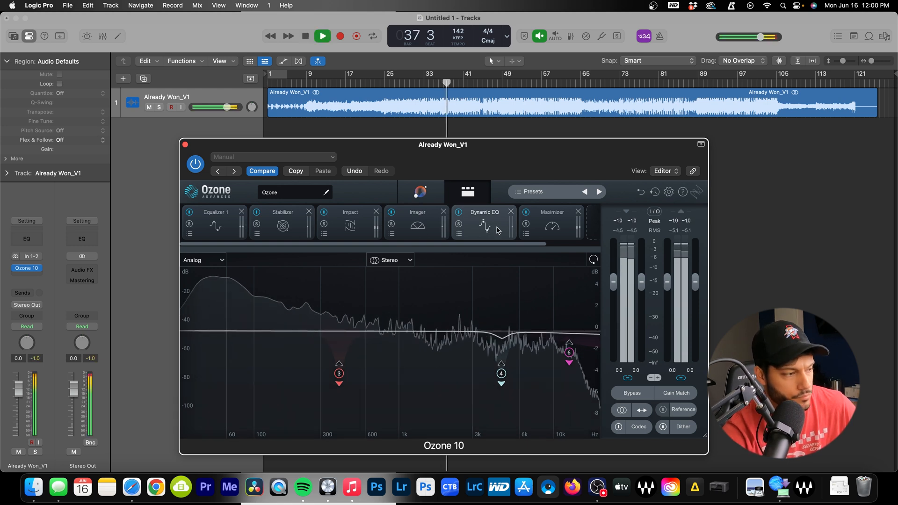
key(space)
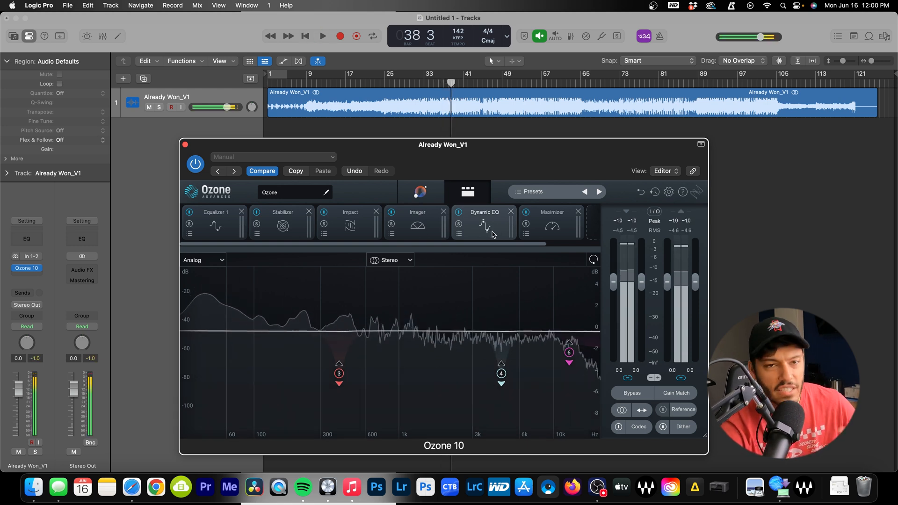
click(553, 227)
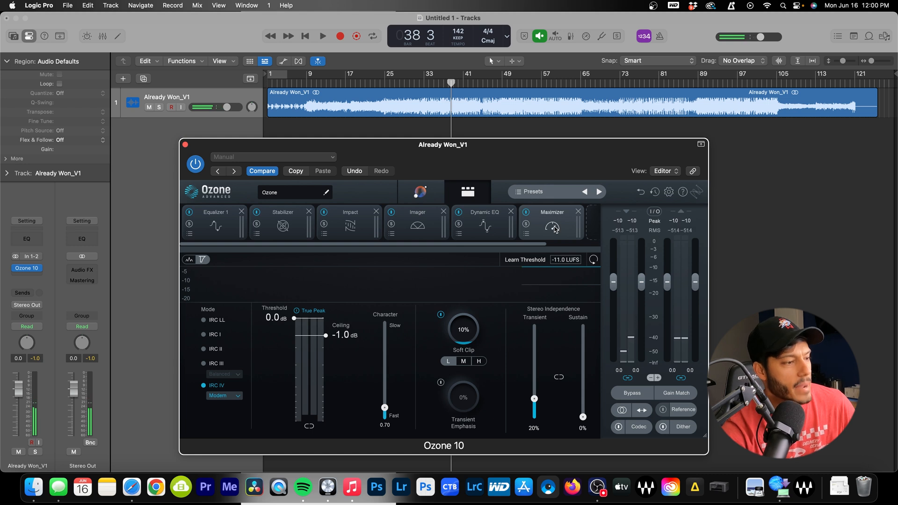
scroll(553, 227, right, 2)
key(space)
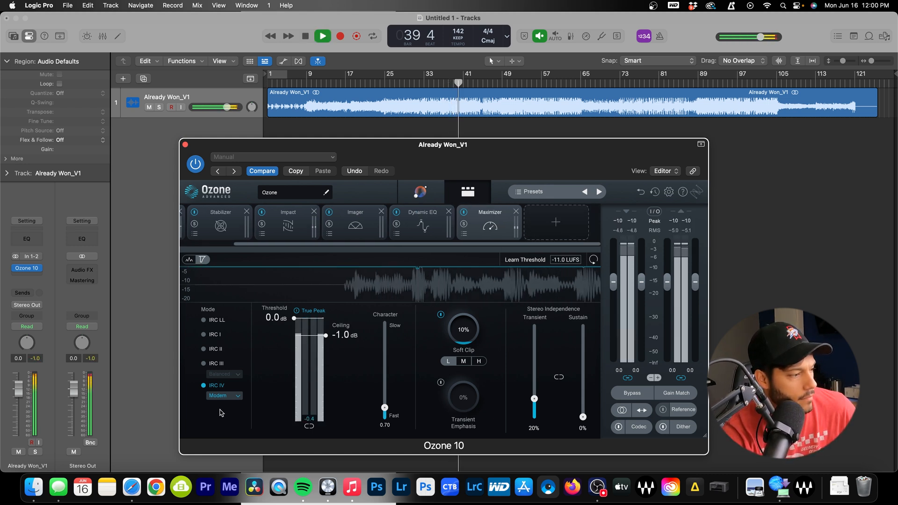
key(space)
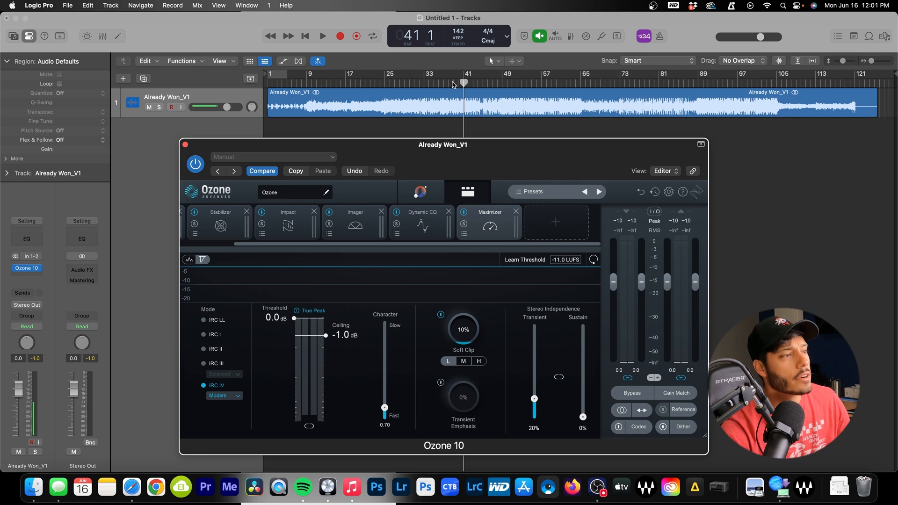
Check the loudness during playback, then restart the song from bar 39
key(space)
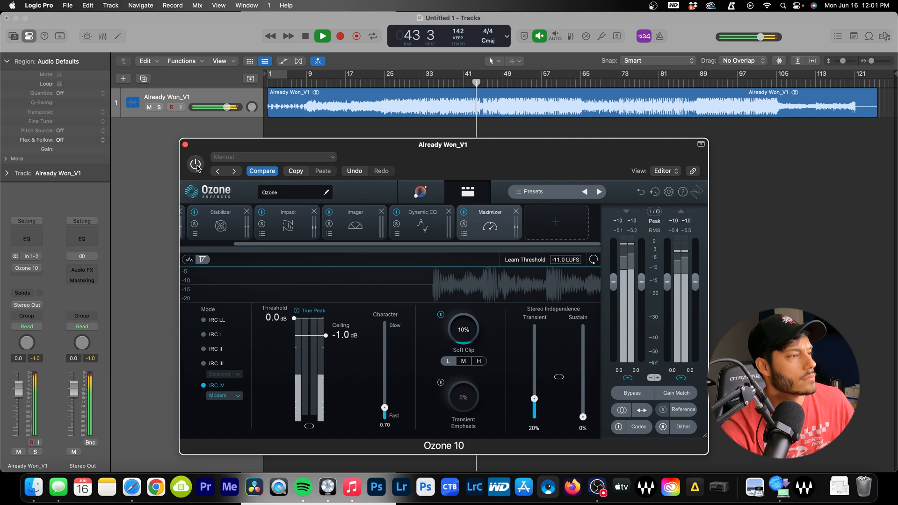
key(space)
click(452, 86)
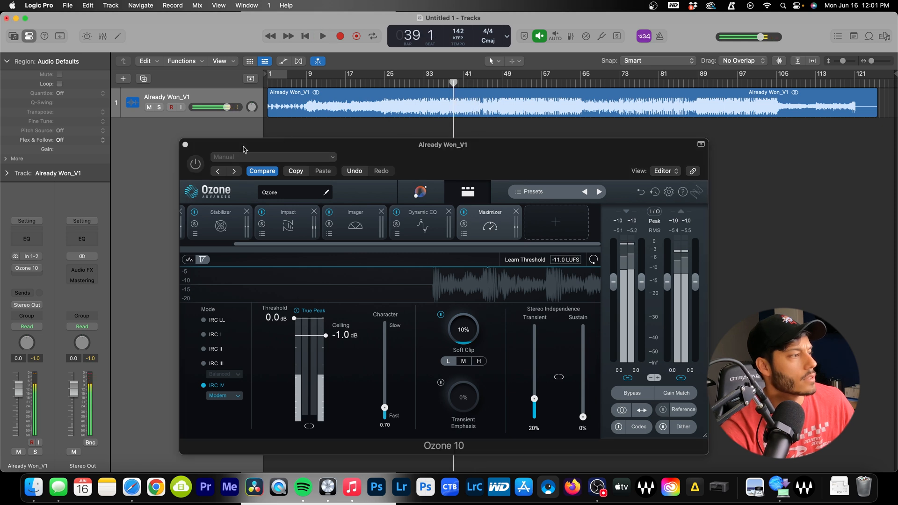
click(282, 190)
key(space)
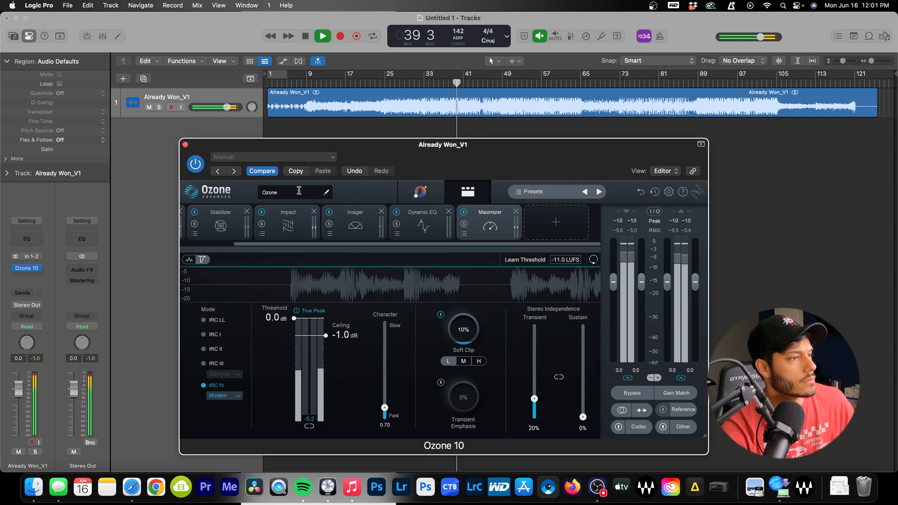
Bypass Ozone to hear the unprocessed song, then bring up the list of addable modules
click(195, 164)
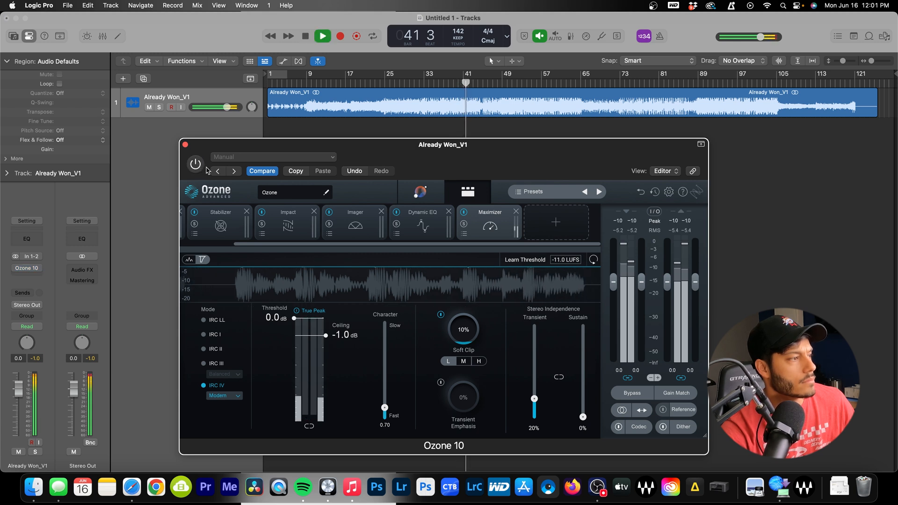
key(space)
key(space)
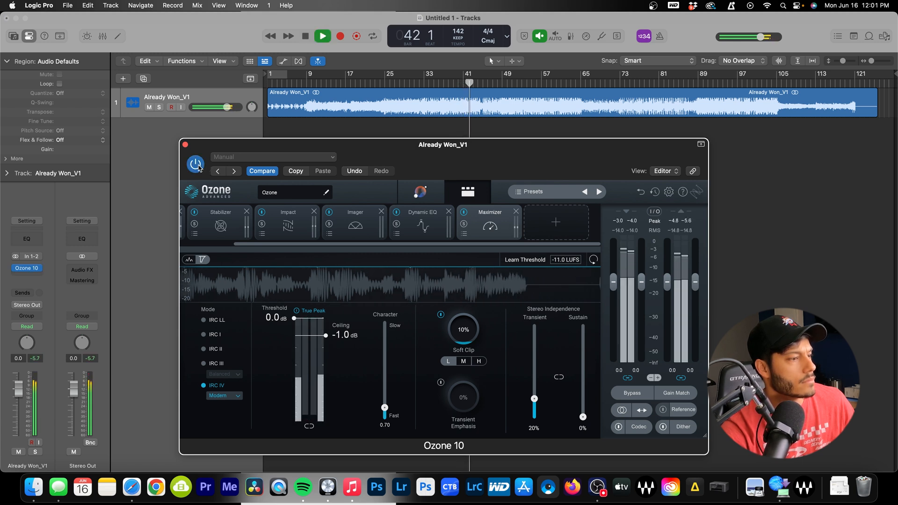
key(space)
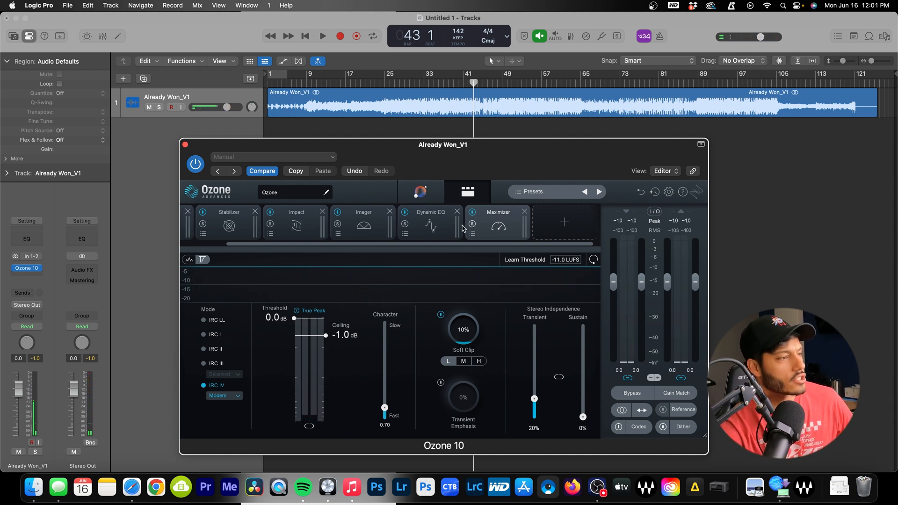
click(541, 229)
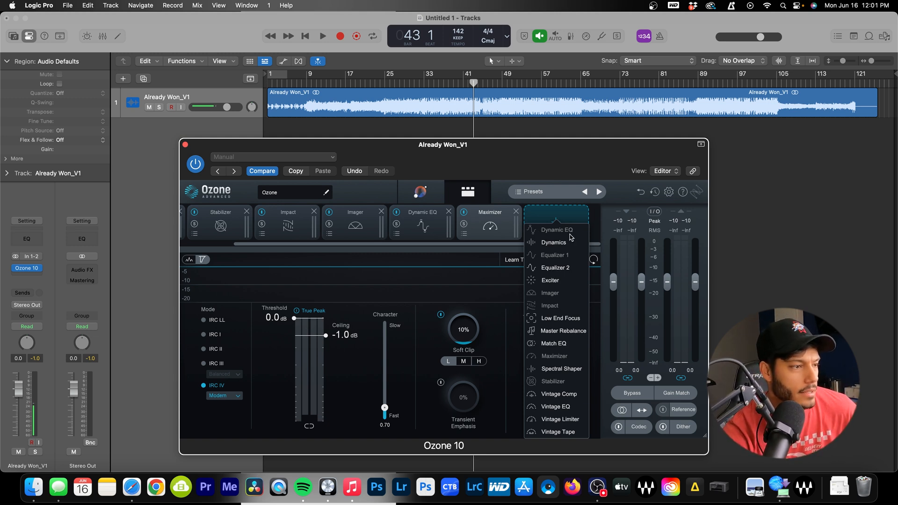
Add a Dynamics module and split it into four bands with three crossovers
click(554, 242)
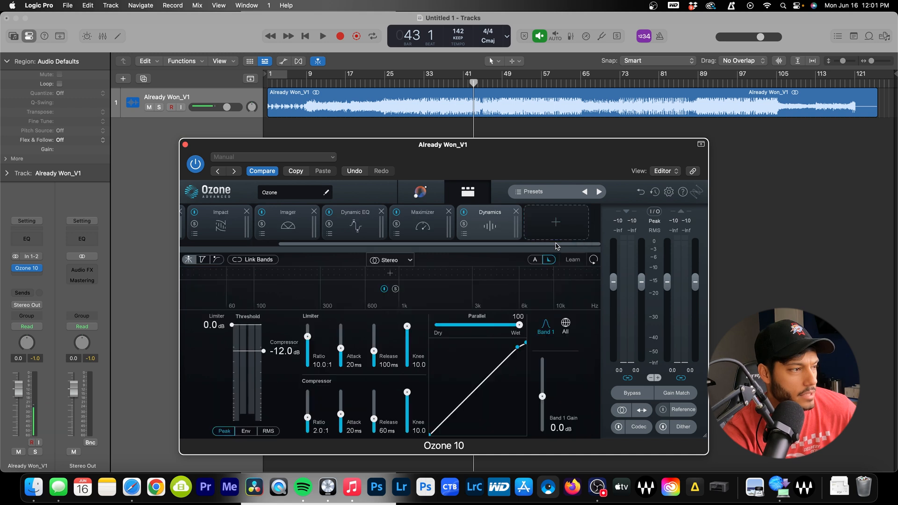
click(348, 275)
click(398, 274)
click(457, 274)
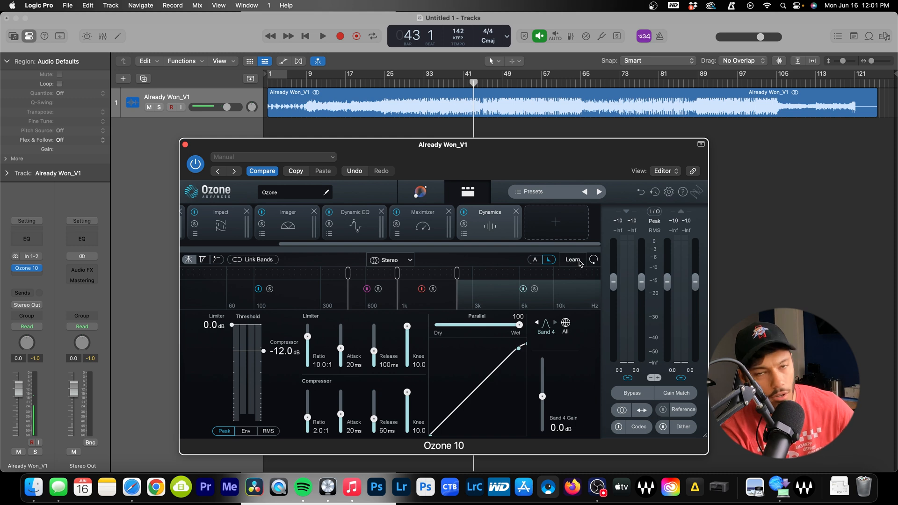
Let Dynamics learn its crossover points while the song plays from bar 41
click(474, 84)
key(space)
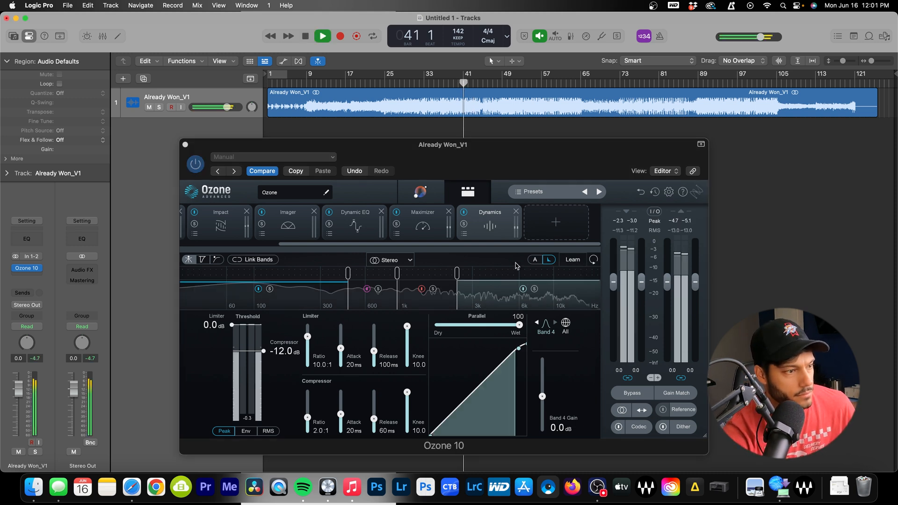
click(577, 264)
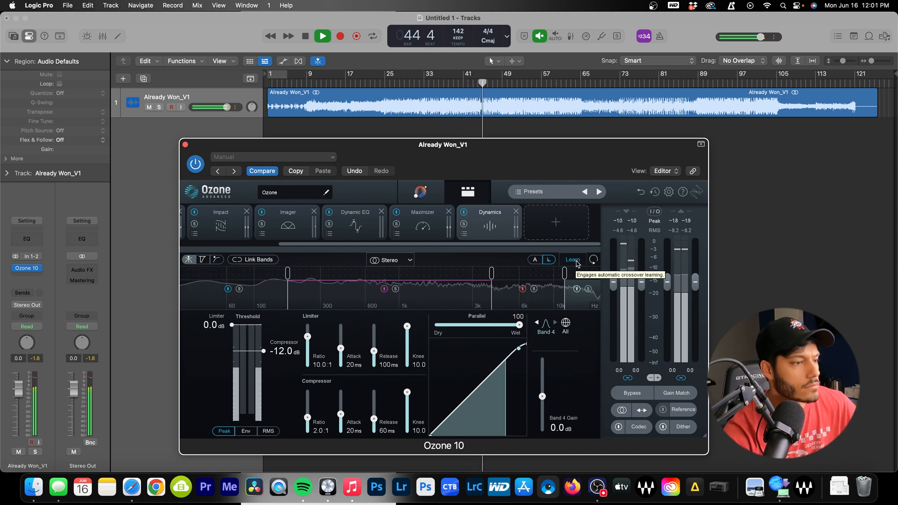
key(space)
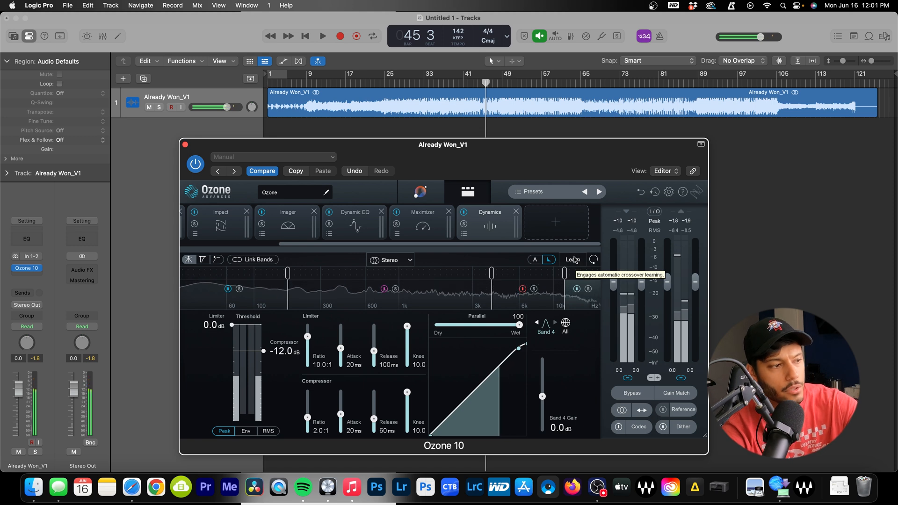
click(444, 83)
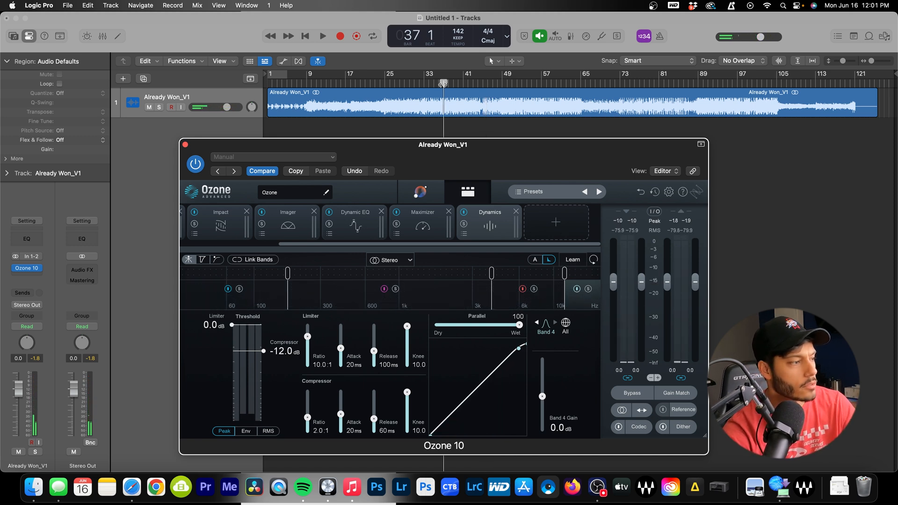
Inspect each of the four Dynamics bands in turn, ending back on Band 1
click(266, 294)
click(322, 296)
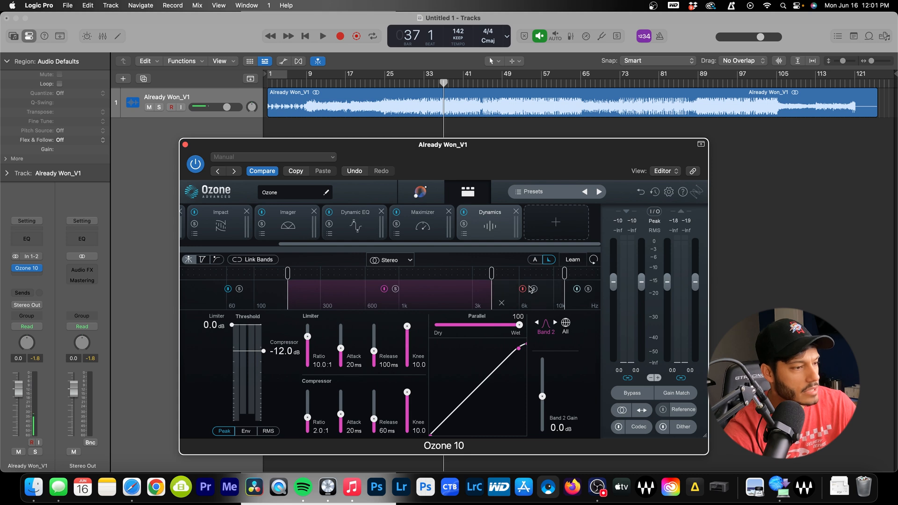
click(536, 300)
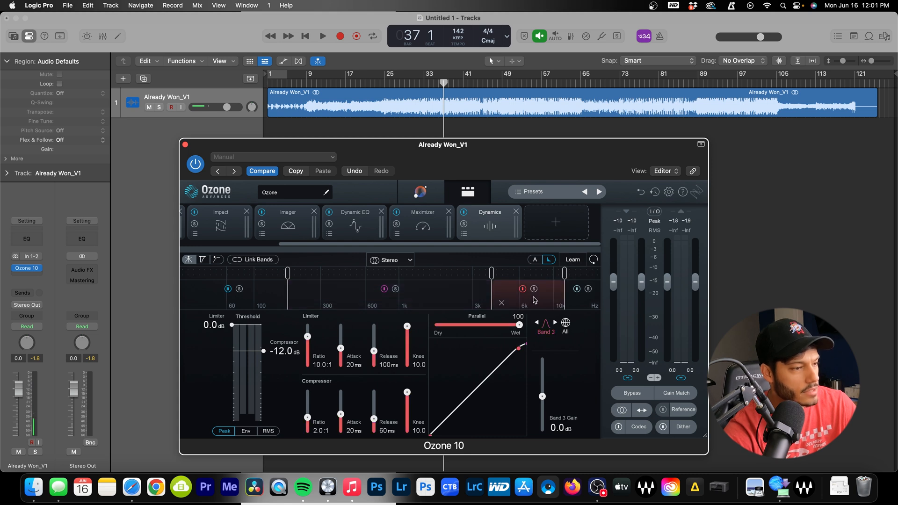
click(584, 303)
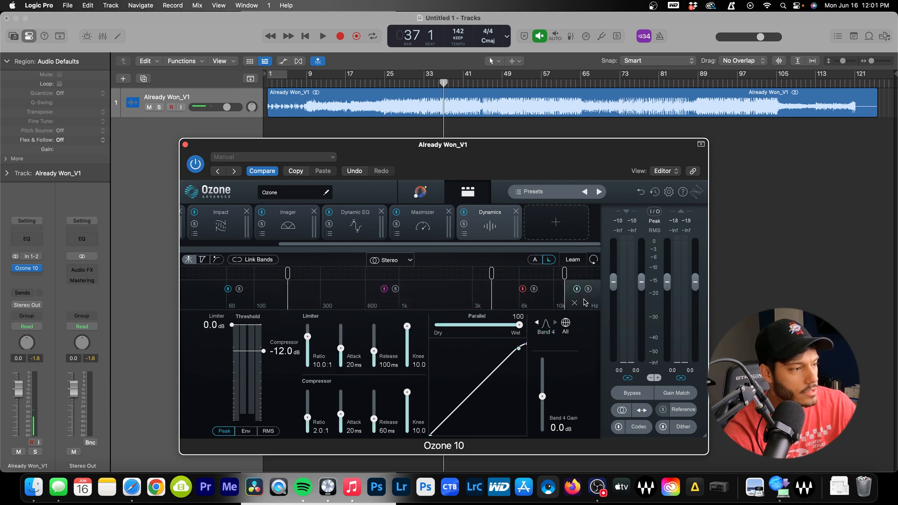
click(266, 296)
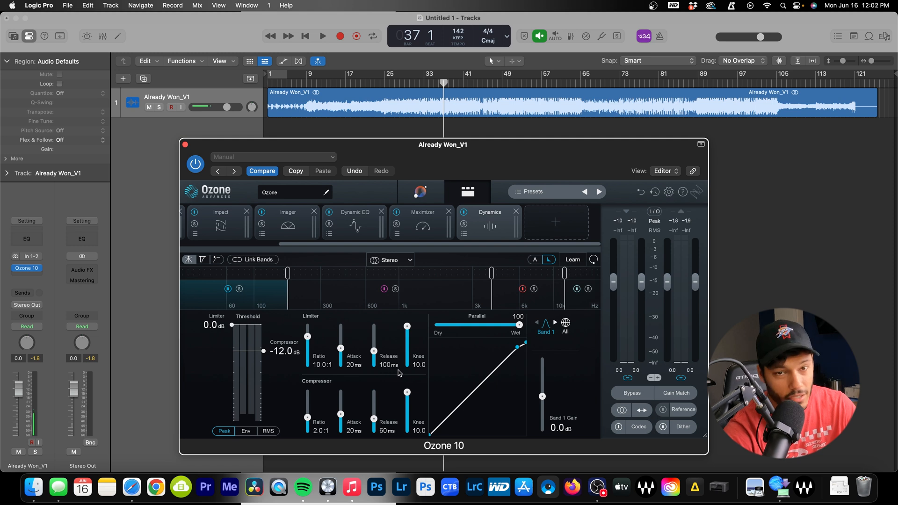
click(429, 84)
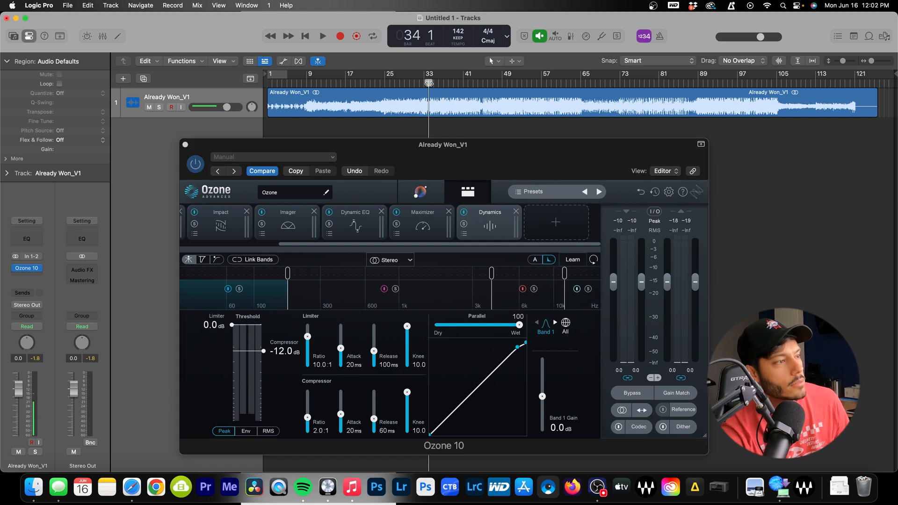
key(space)
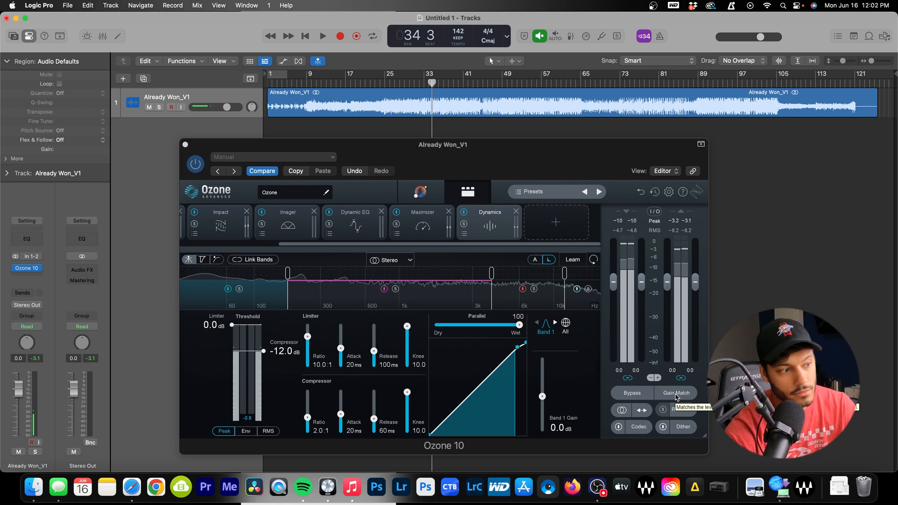
click(676, 394)
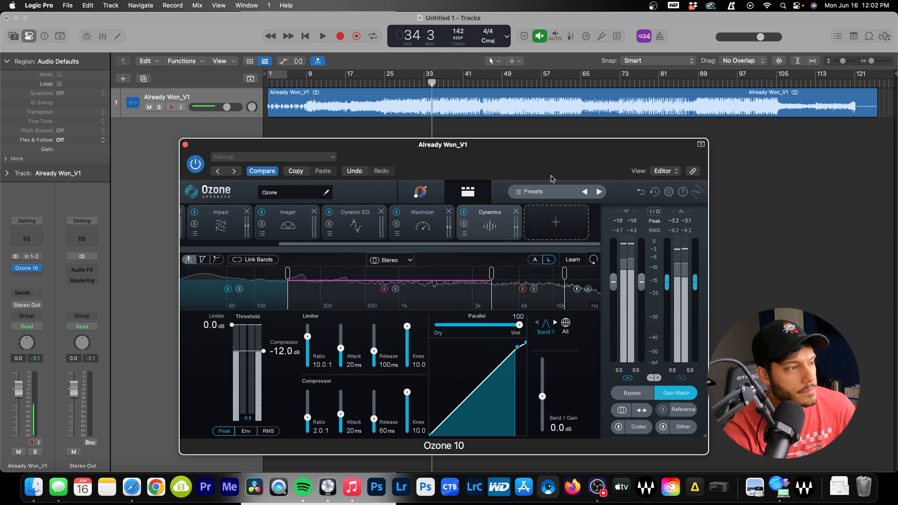
key(space)
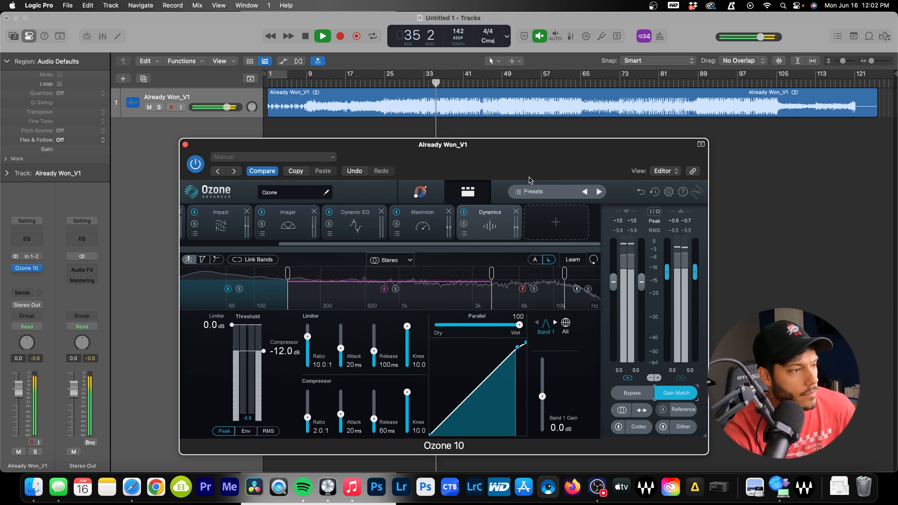
click(464, 212)
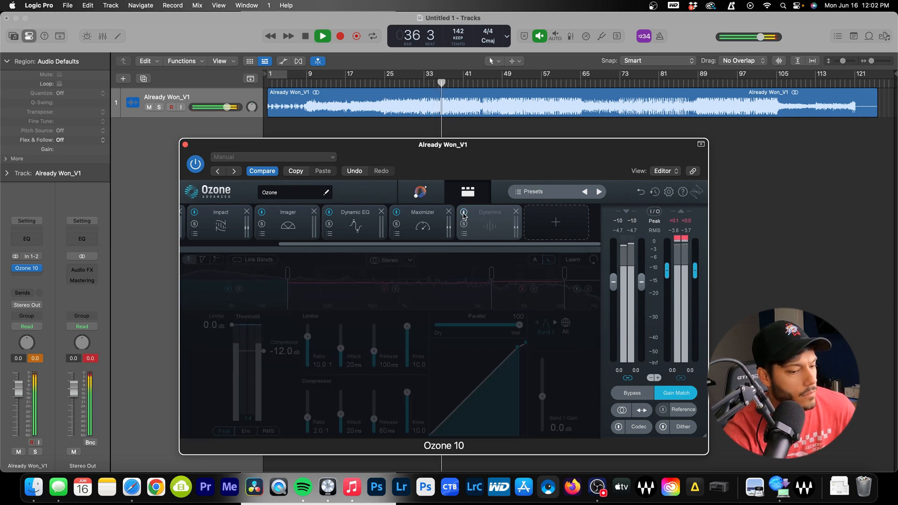
click(463, 213)
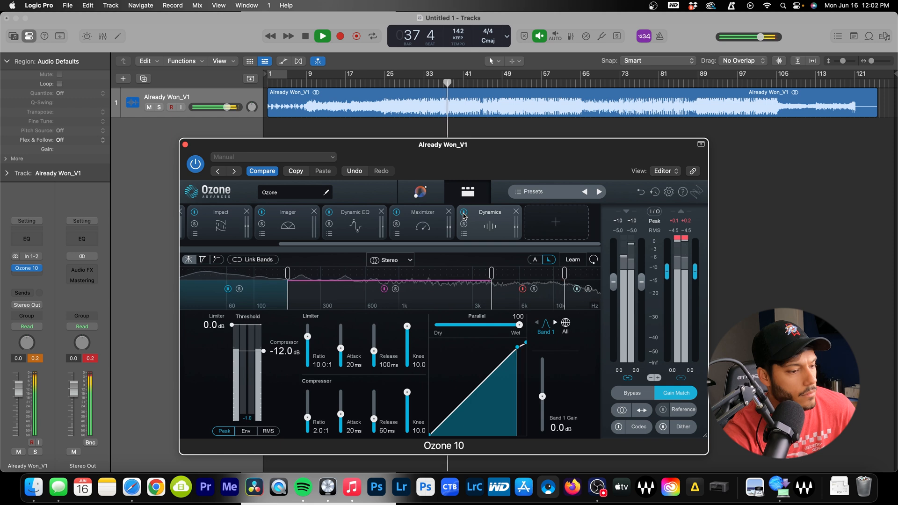
key(space)
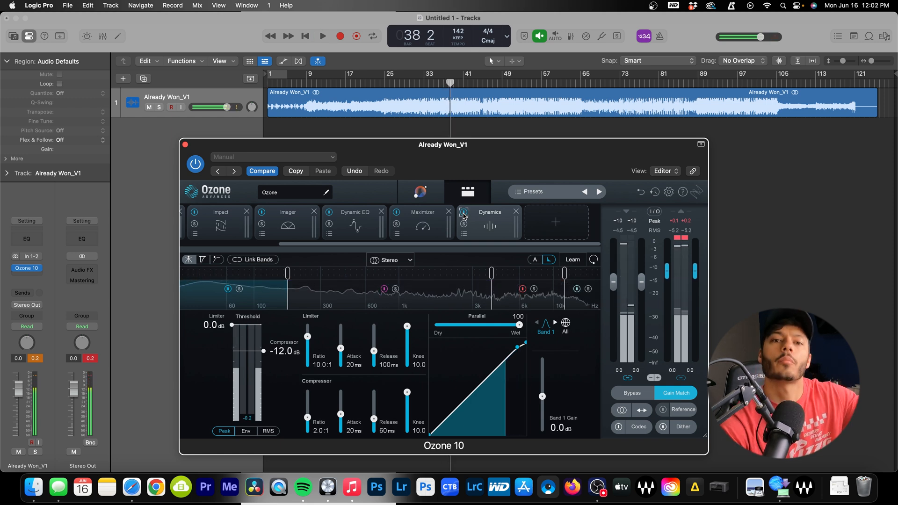
click(668, 398)
click(444, 83)
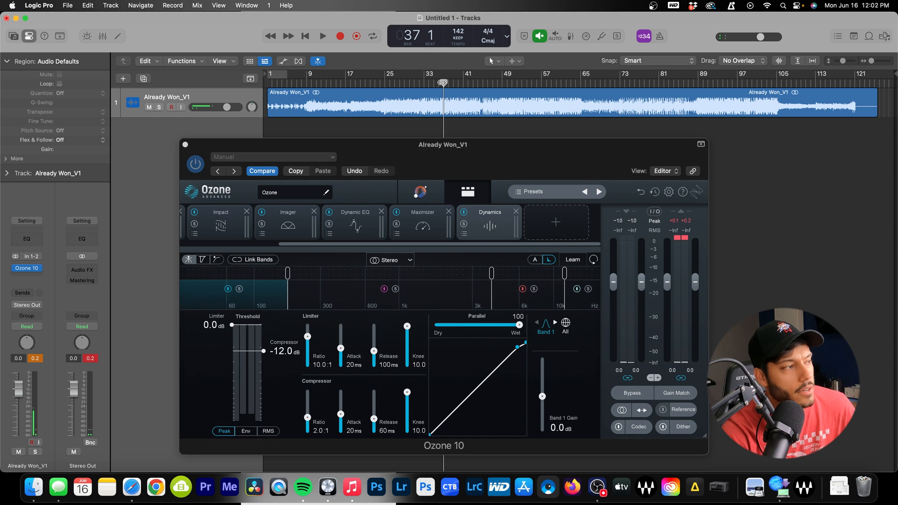
key(space)
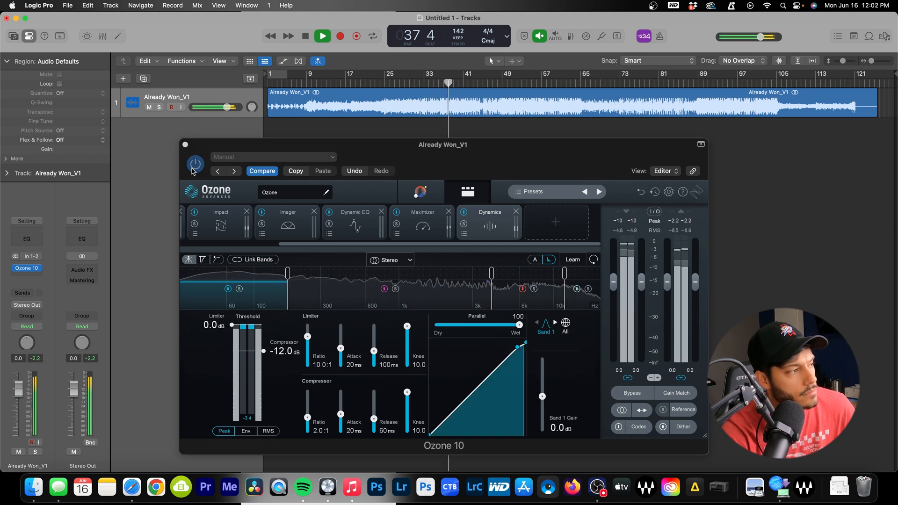
click(669, 395)
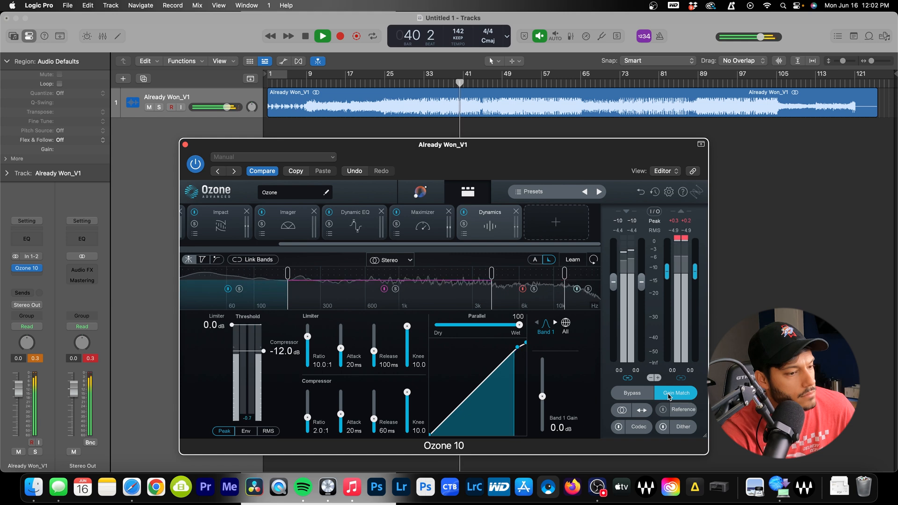
click(669, 396)
key(space)
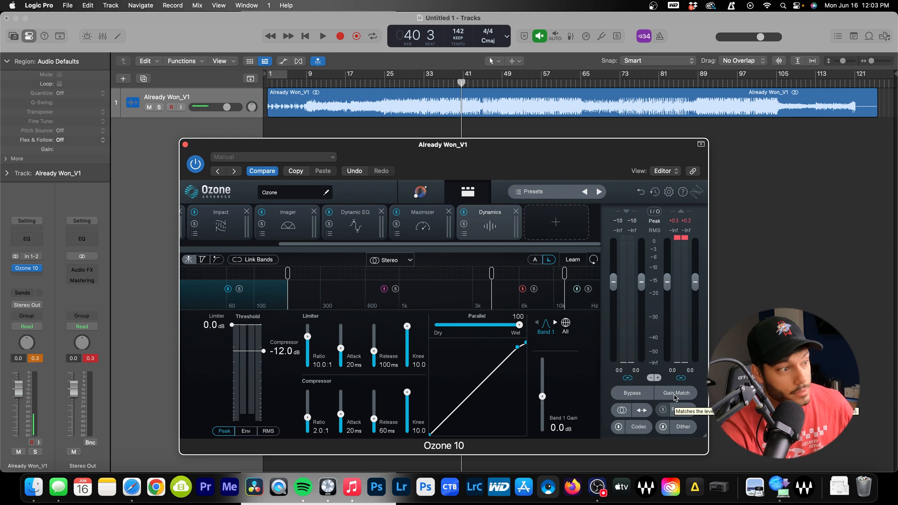
click(545, 224)
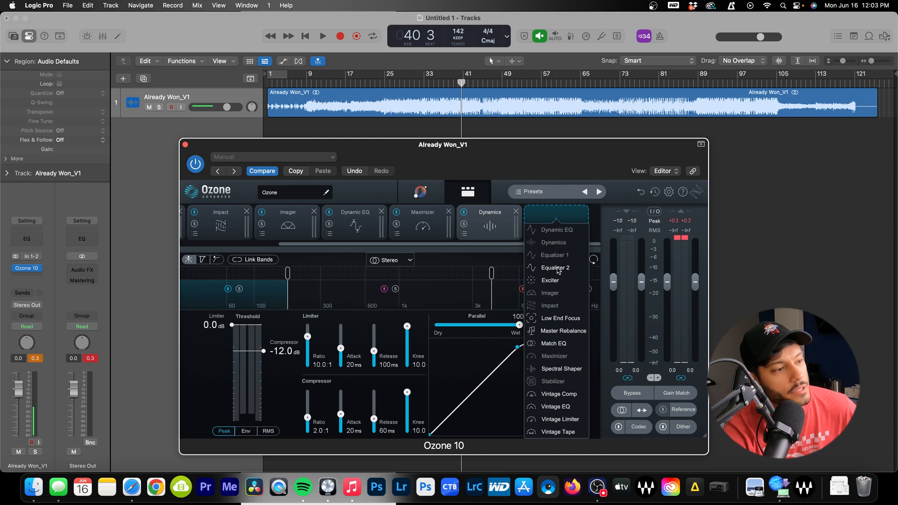
click(612, 207)
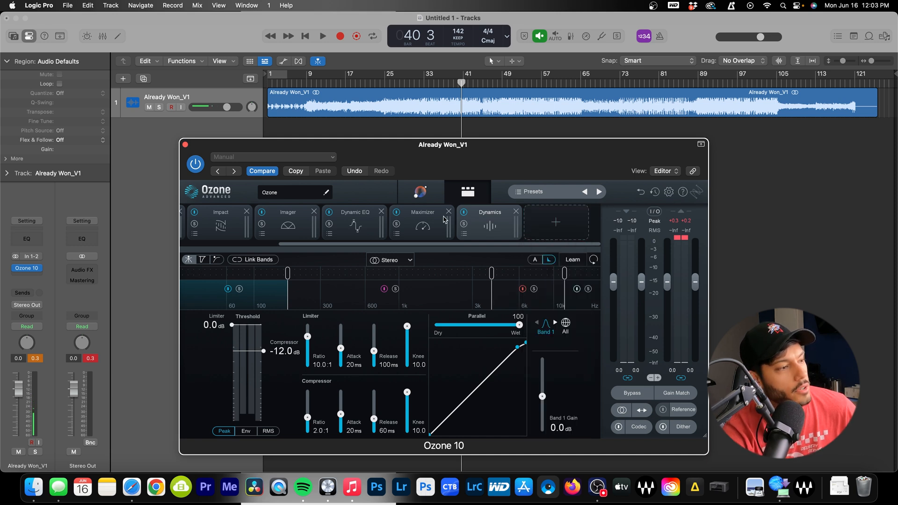
scroll(444, 219, left, 3)
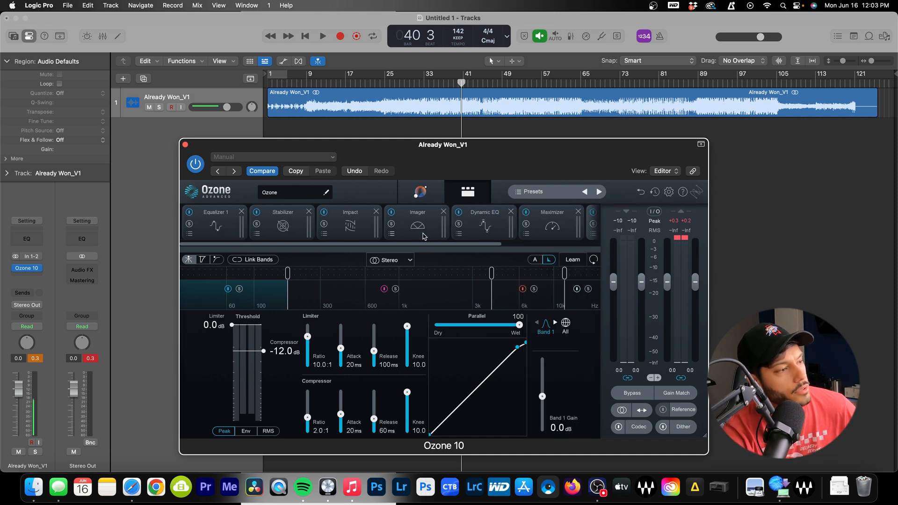
click(420, 192)
click(469, 193)
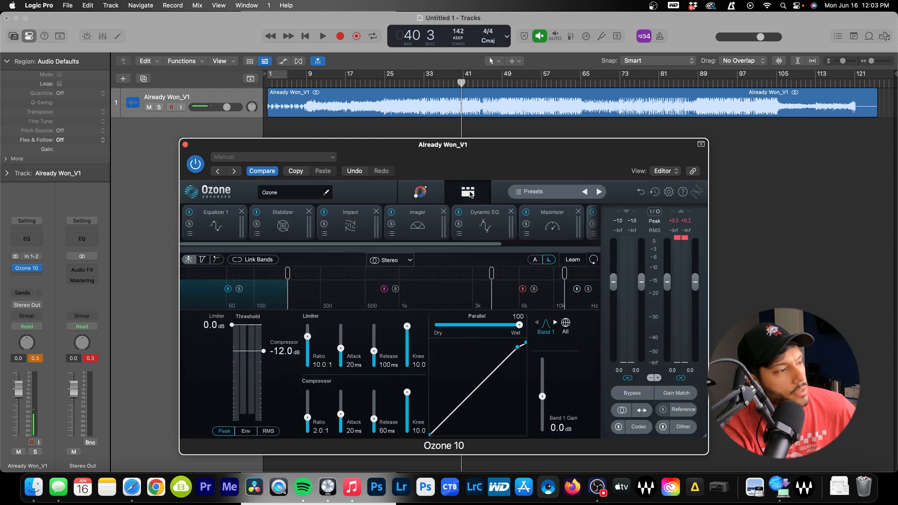
scroll(454, 230, right, 3)
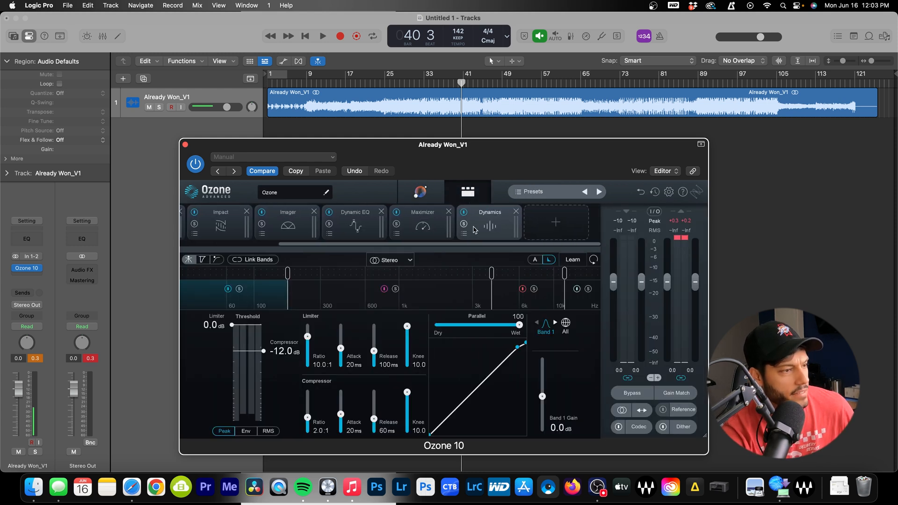
Add an Exciter module and split it into four bands with three crossovers
click(543, 228)
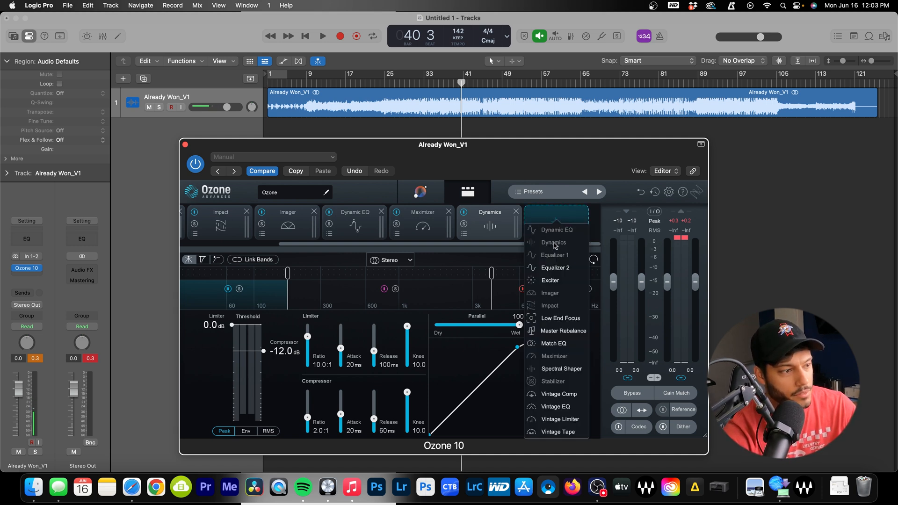
click(550, 280)
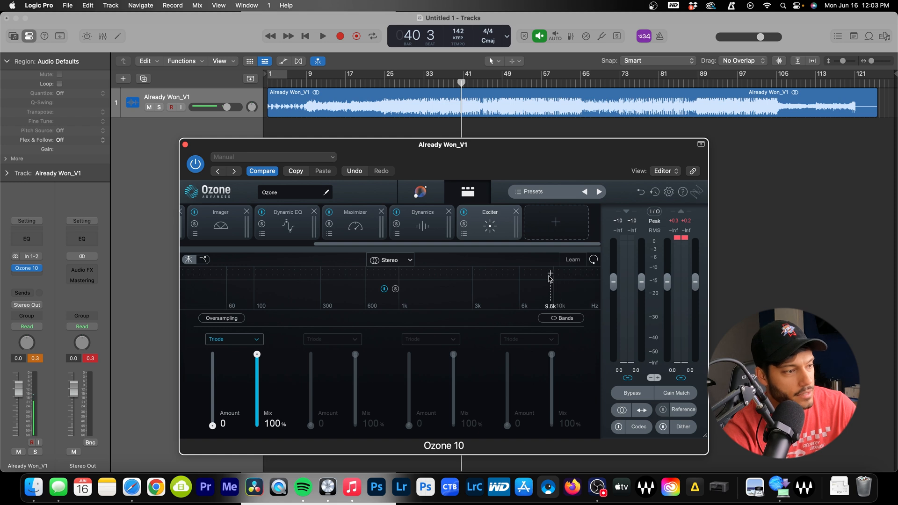
click(501, 276)
click(462, 276)
click(411, 275)
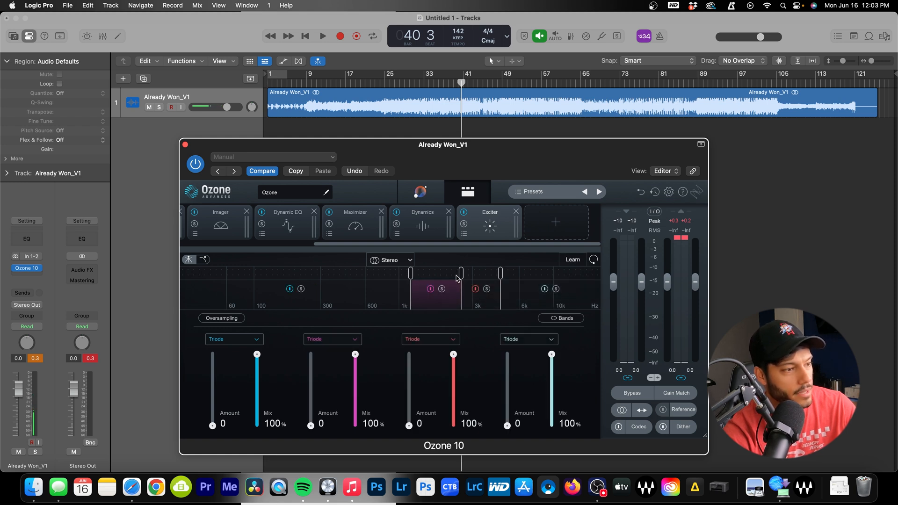
Let the Exciter learn its crossover points while the song plays
key(space)
click(579, 264)
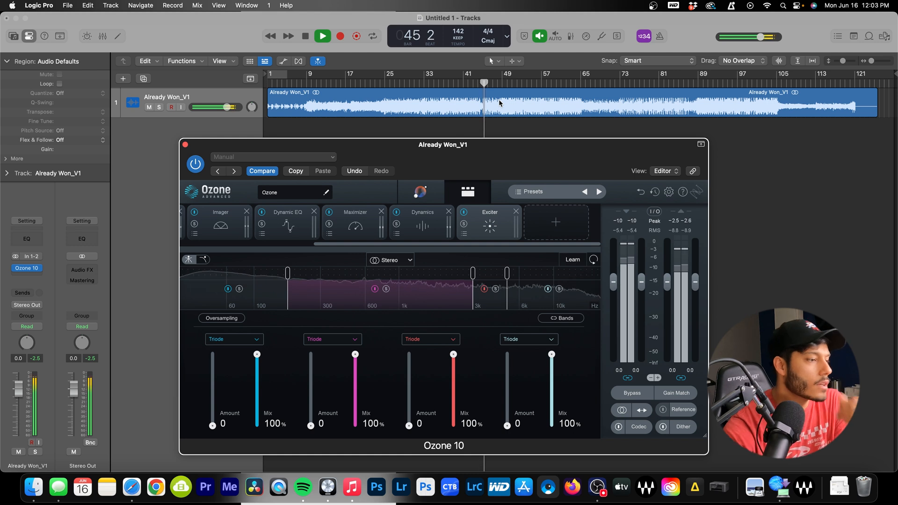
key(space)
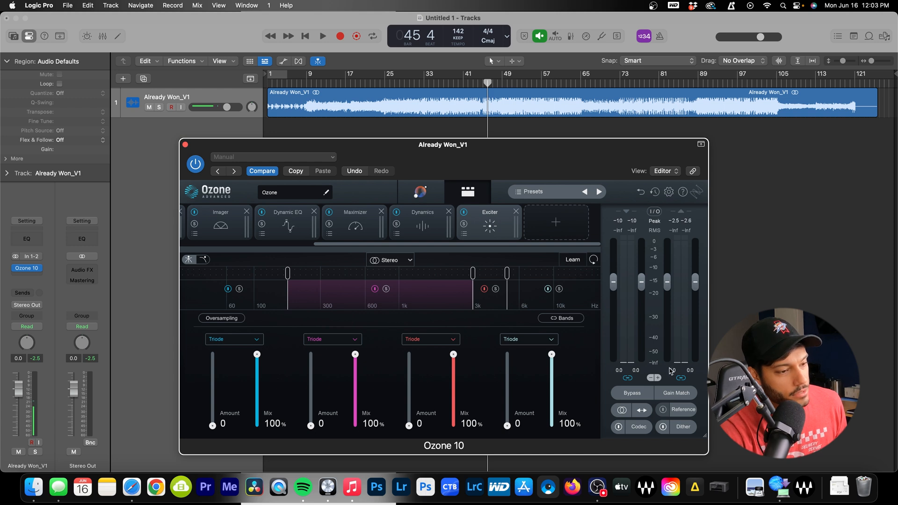
Enable Gain Match and raise the fourth Exciter band's amount during playback
key(space)
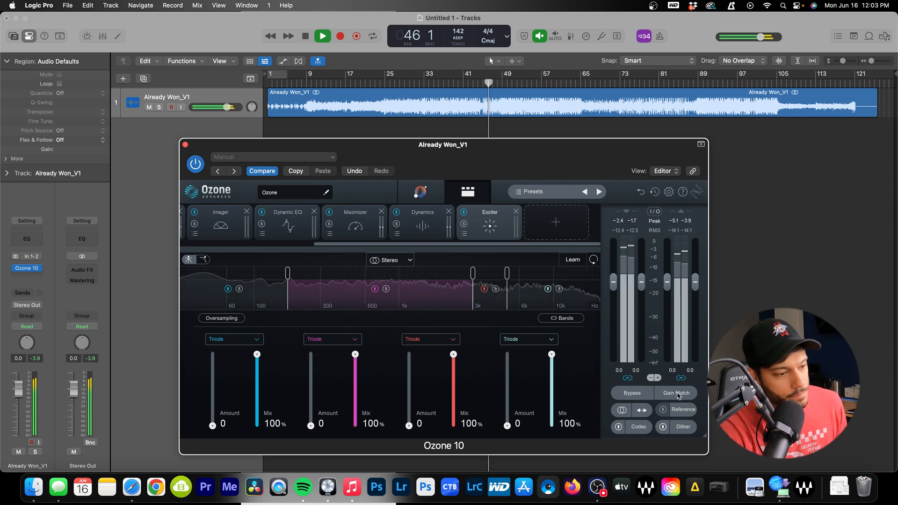
click(677, 393)
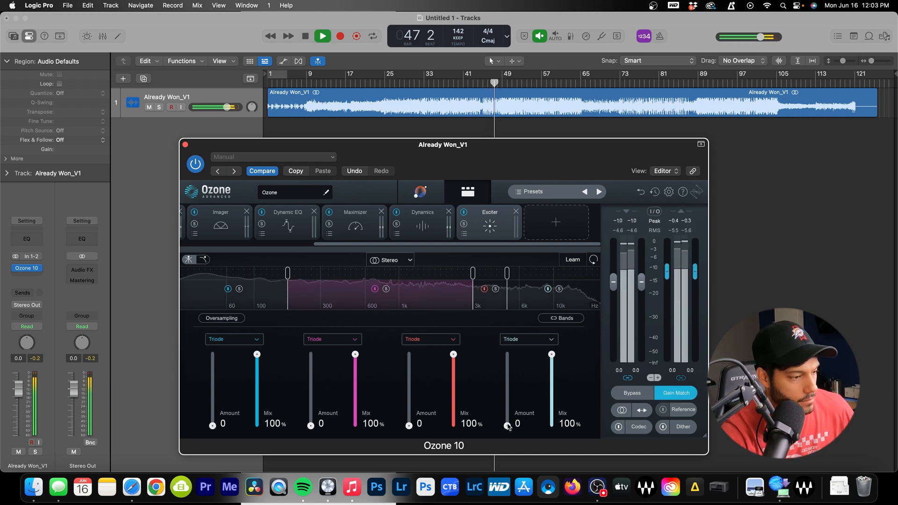
drag(507, 424, 506, 380)
key(space)
Playing from bar 40, set Exciter bands 2, 3 and 4 to amounts 1.8, 2.6 and 7.2
click(458, 81)
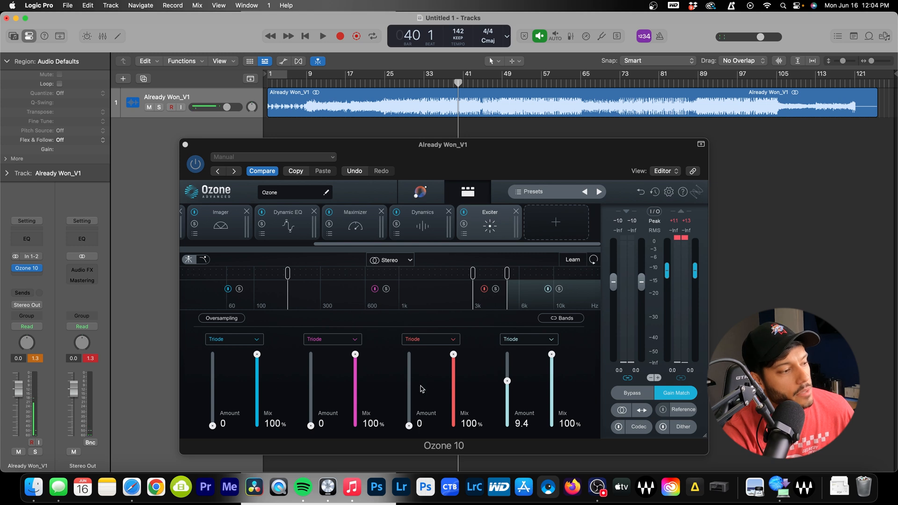
key(space)
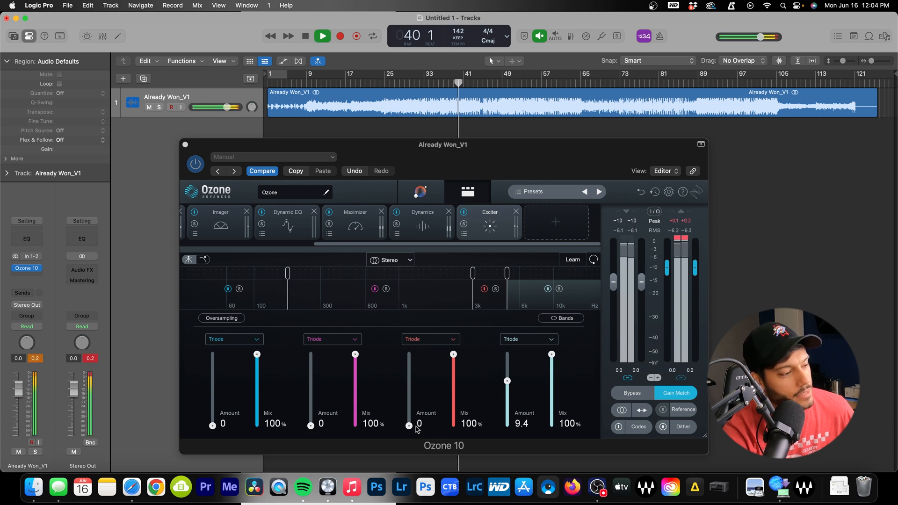
mouse_move(408, 426)
mouse_down()
mouse_move(411, 335)
mouse_move(408, 414)
mouse_up()
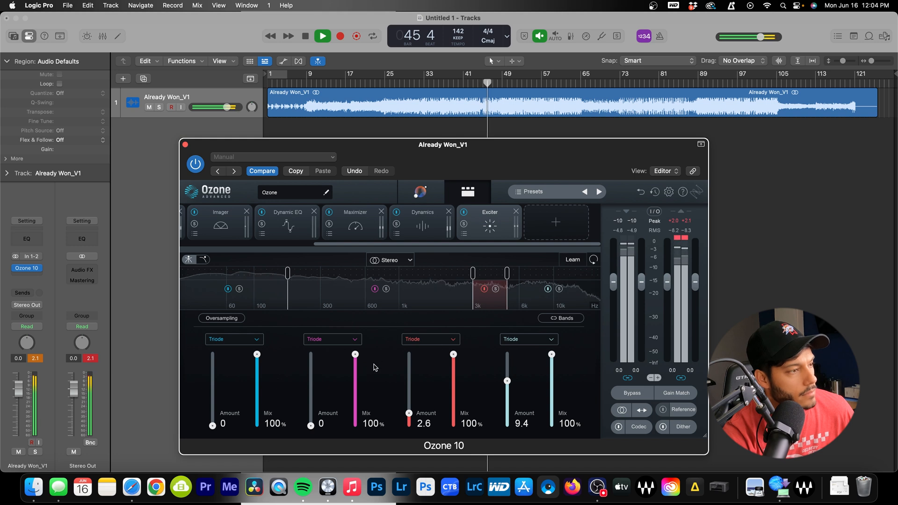
drag(508, 384, 511, 397)
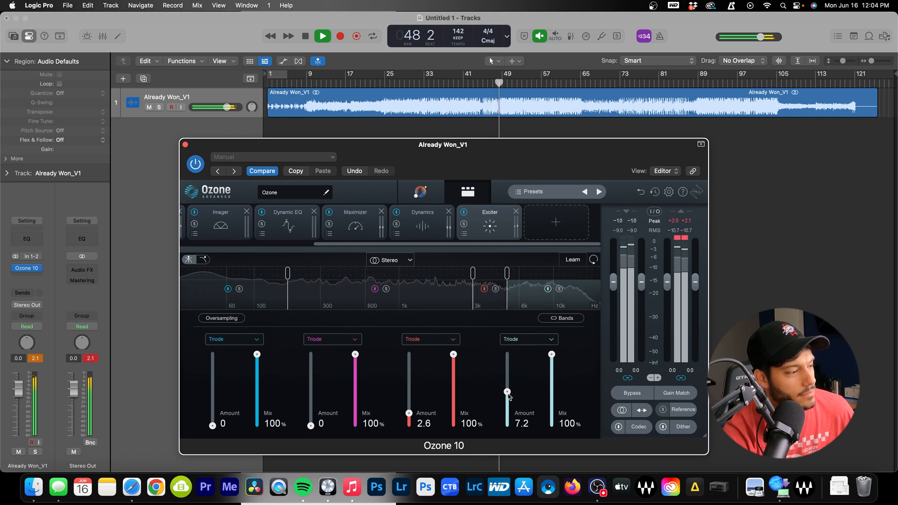
mouse_move(311, 425)
mouse_down()
mouse_move(313, 354)
mouse_move(311, 429)
mouse_move(311, 417)
mouse_up()
key(space)
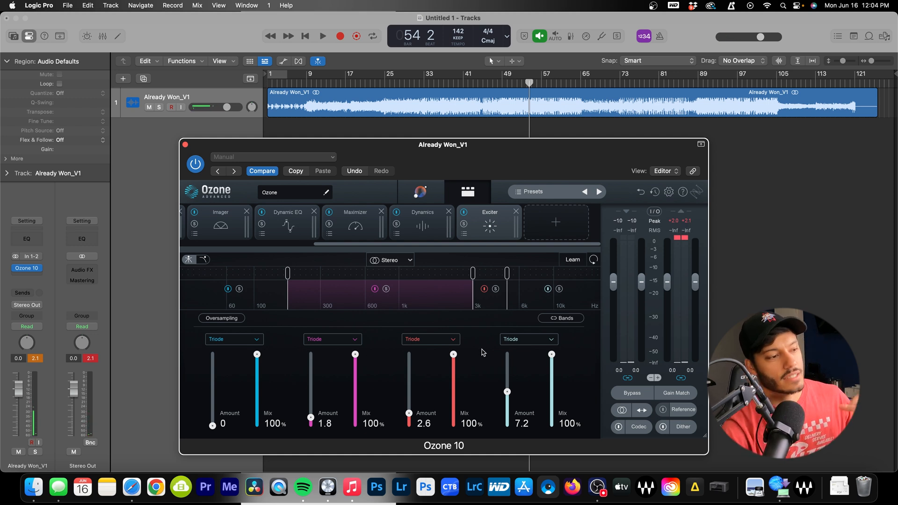
click(547, 228)
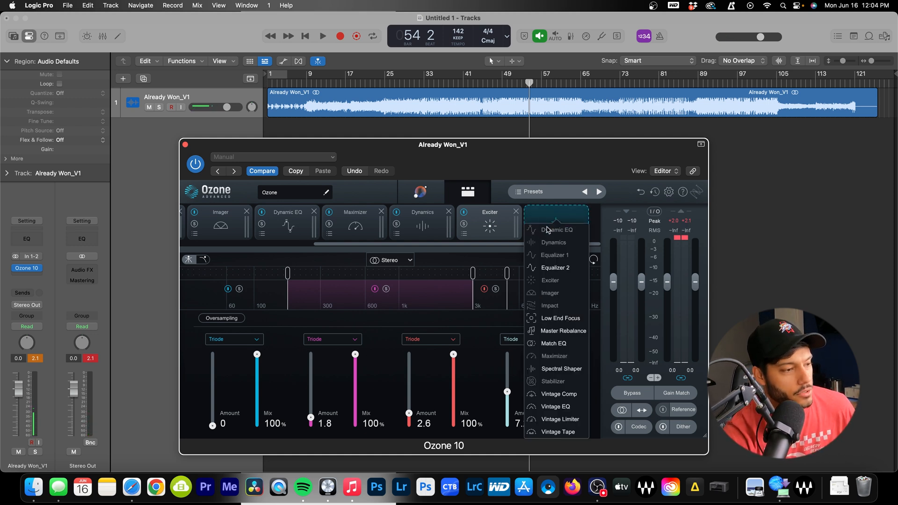
Add Master Rebalance and try boosting the vocals while playing from bar 37
click(563, 330)
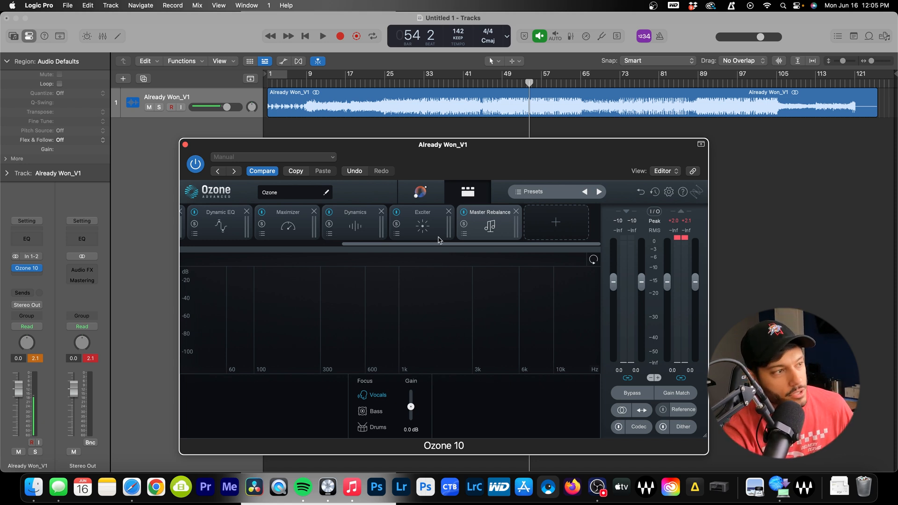
click(443, 84)
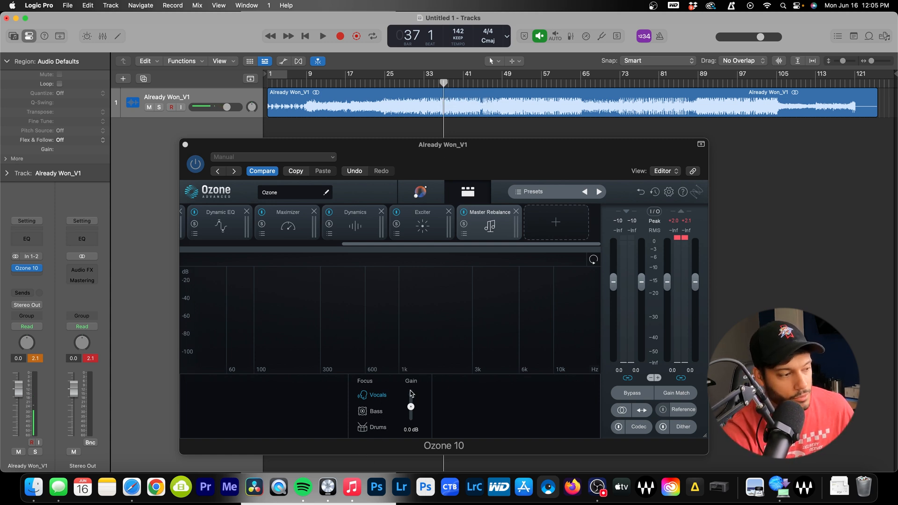
key(space)
mouse_move(411, 410)
mouse_down()
mouse_move(412, 398)
mouse_move(412, 415)
mouse_move(412, 408)
mouse_up()
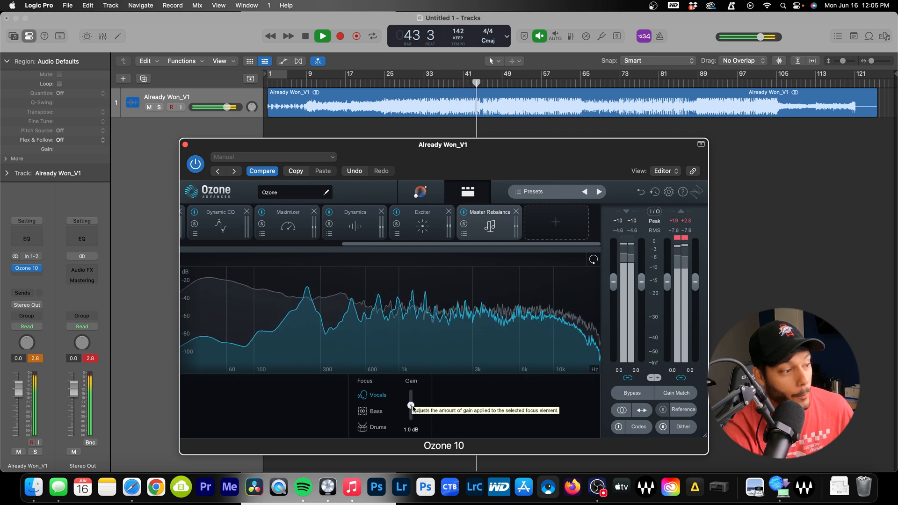
key(space)
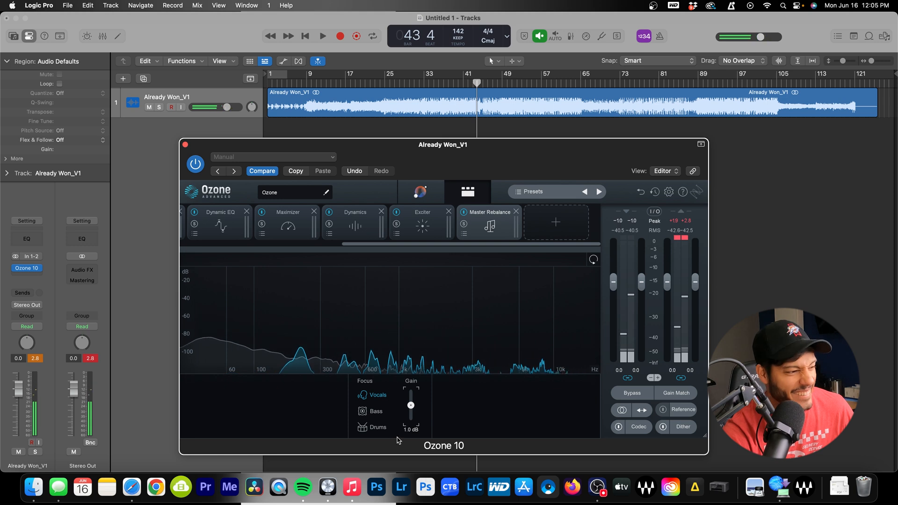
Try a Drums focus boost during playback, then return the focus to Vocals
click(378, 427)
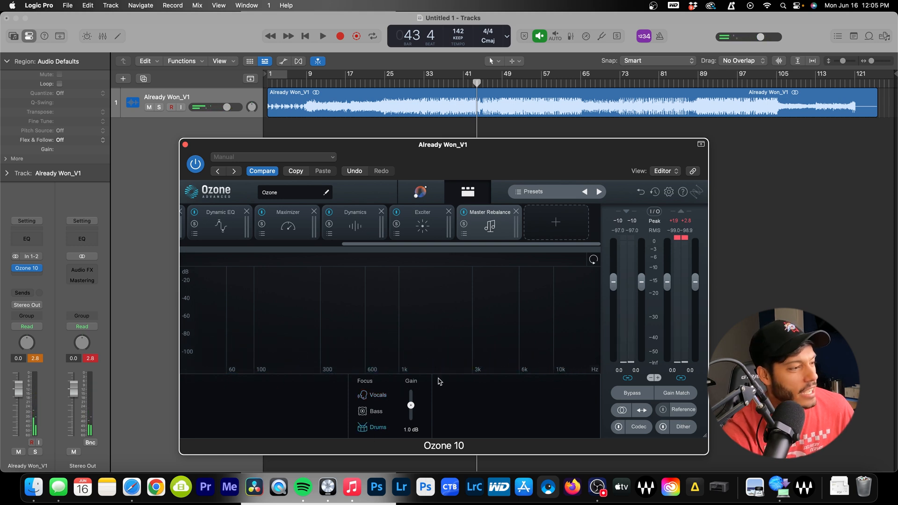
key(space)
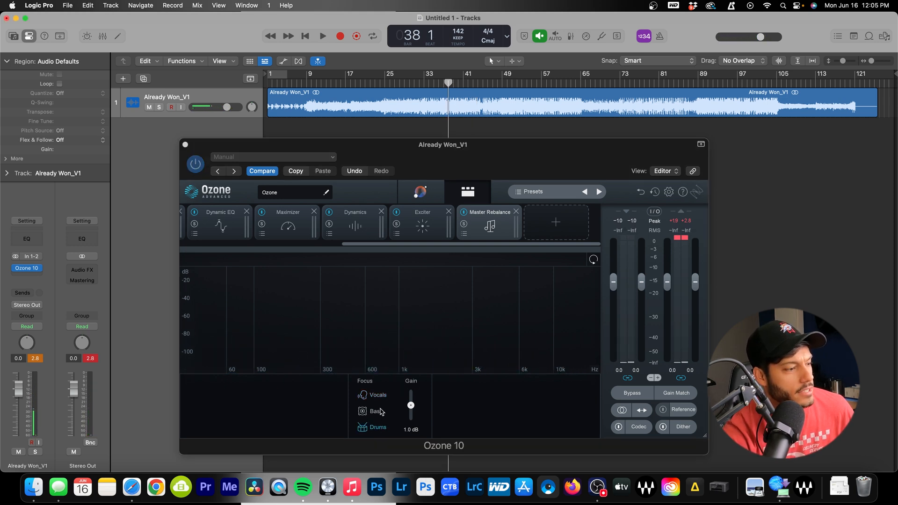
mouse_move(411, 408)
mouse_down()
mouse_move(412, 396)
mouse_move(411, 407)
mouse_up()
click(378, 395)
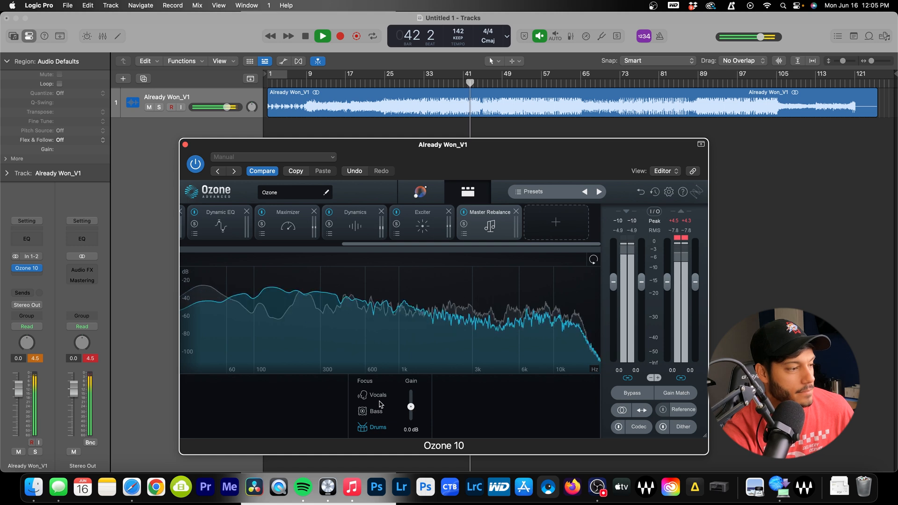
key(space)
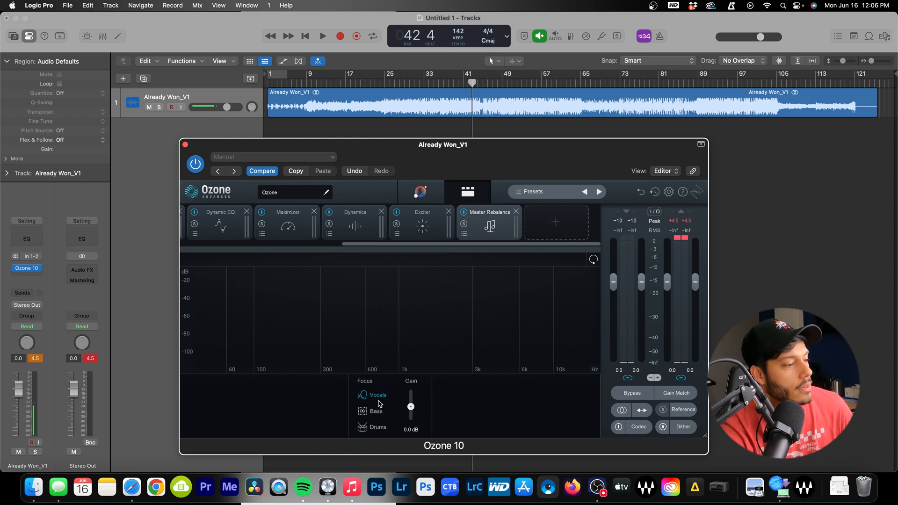
Lower the Vocals gain to -0.4 dB while listening to the song
key(space)
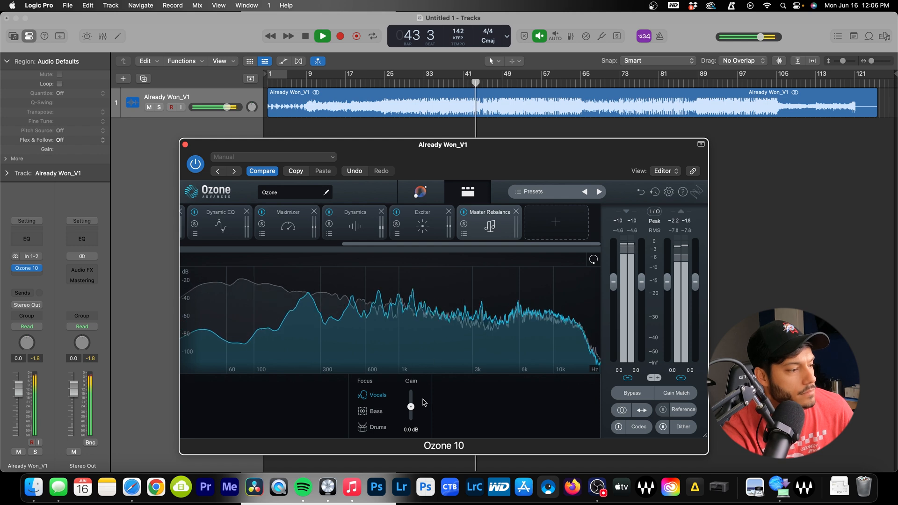
key(space)
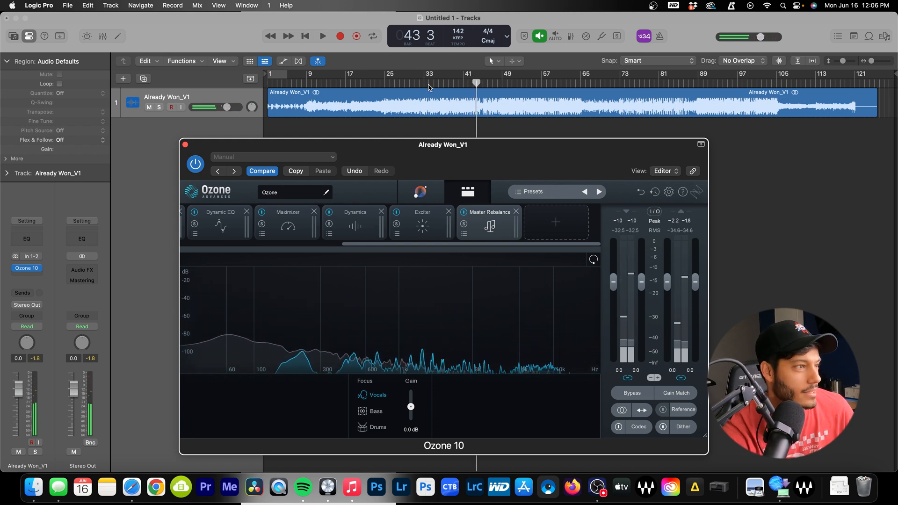
key(space)
drag(410, 407, 411, 408)
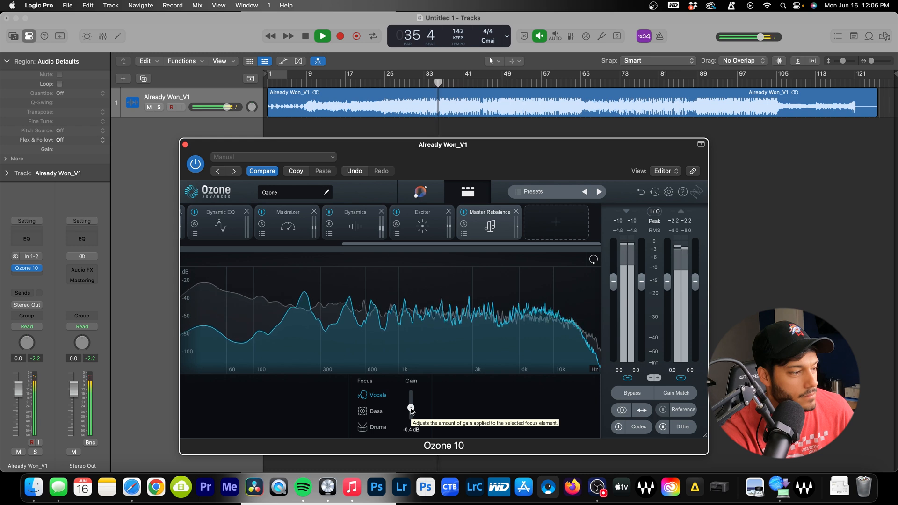
key(space)
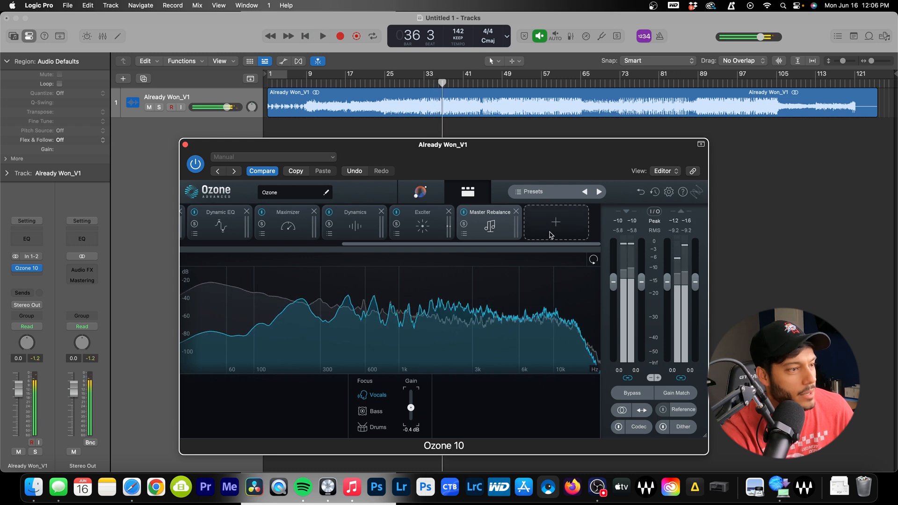
Add Low End Focus in Punchy mode, setting Contrast 26.0% and Gain 0.3 dB during playback
click(551, 229)
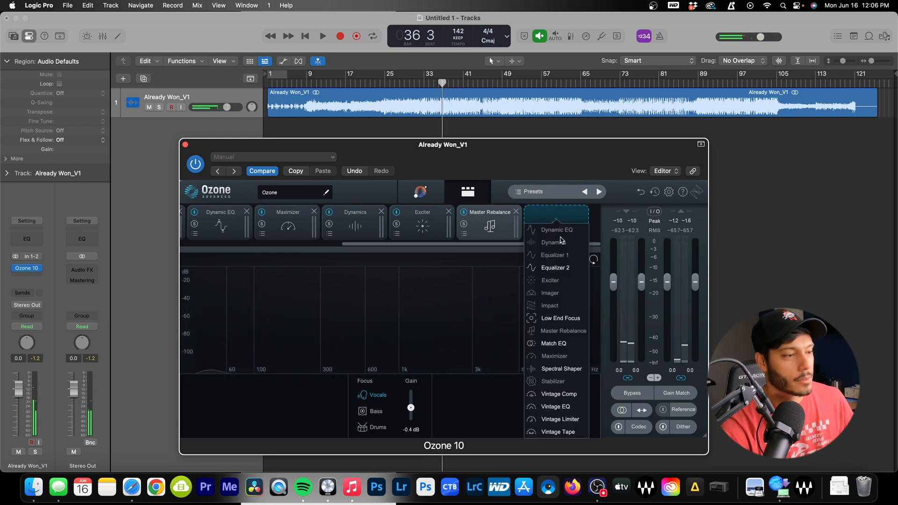
click(557, 318)
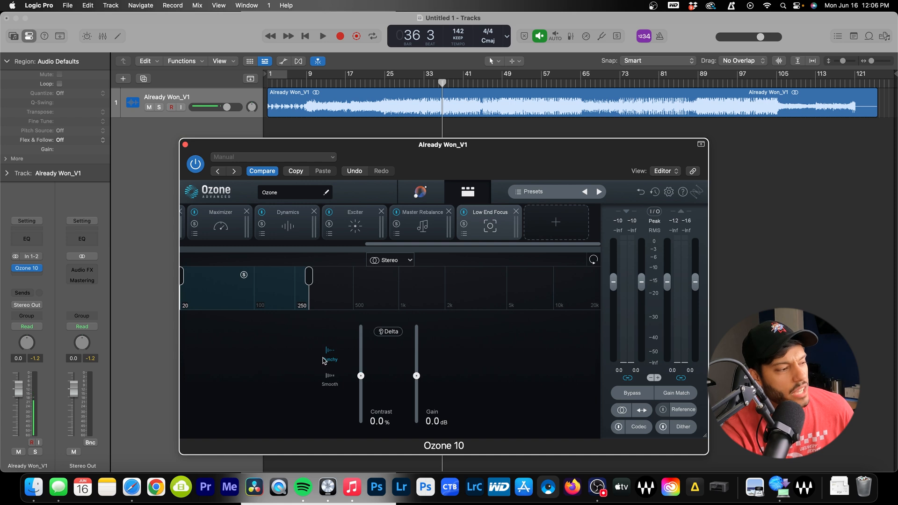
key(space)
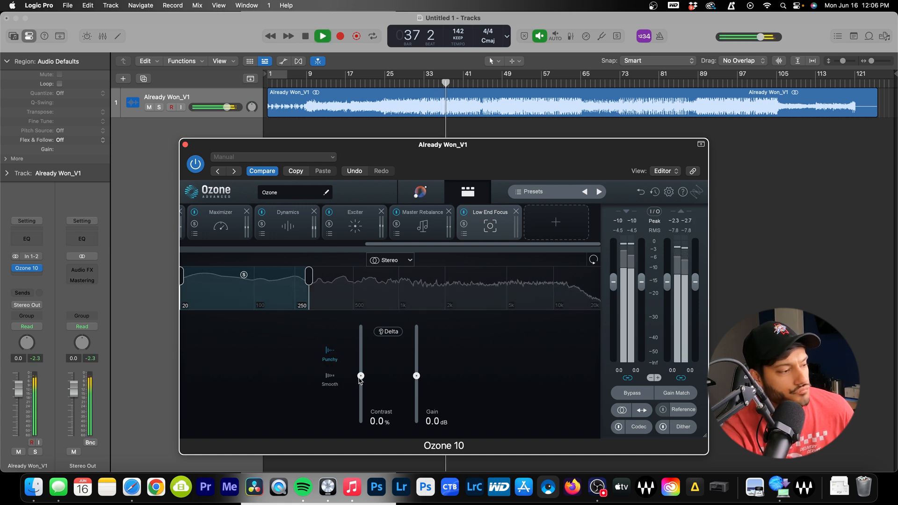
mouse_move(360, 376)
mouse_down()
mouse_move(361, 327)
mouse_move(363, 366)
mouse_up()
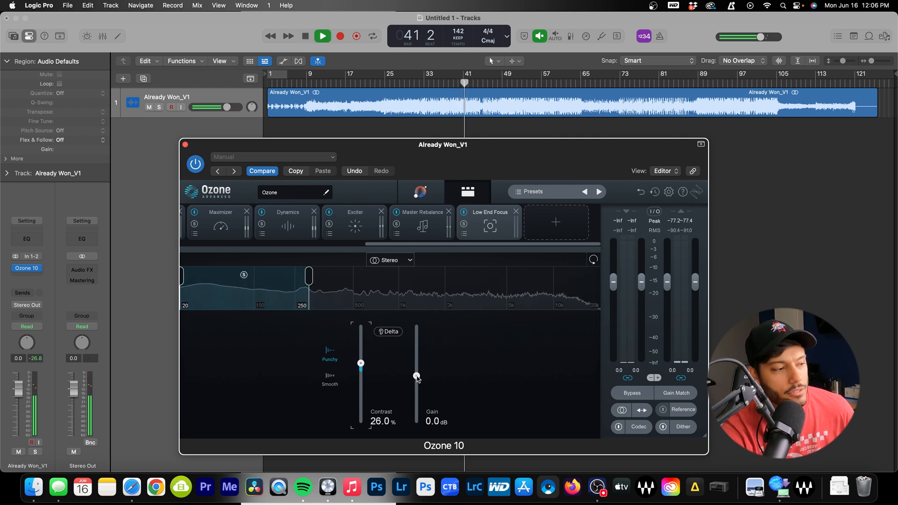
drag(417, 377, 417, 376)
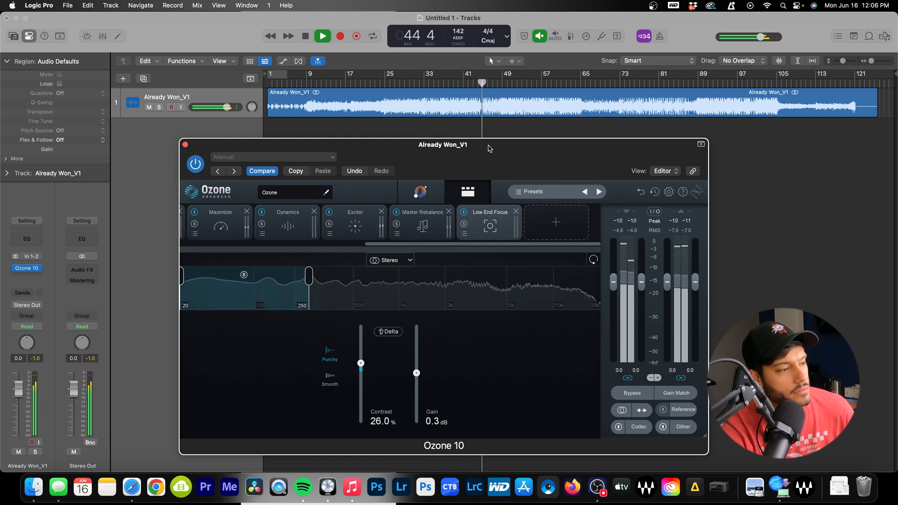
A/B Low End Focus twice, leave it active, stop playback, and show the addable modules
click(464, 213)
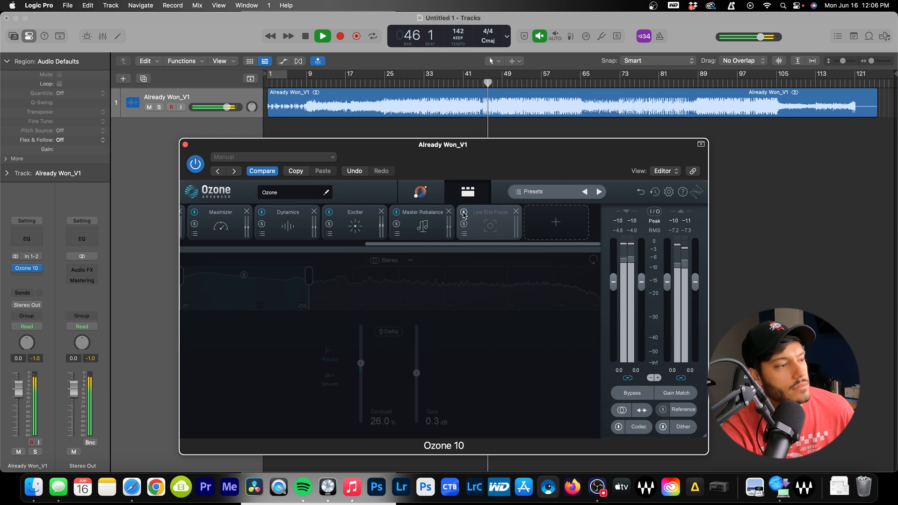
click(463, 212)
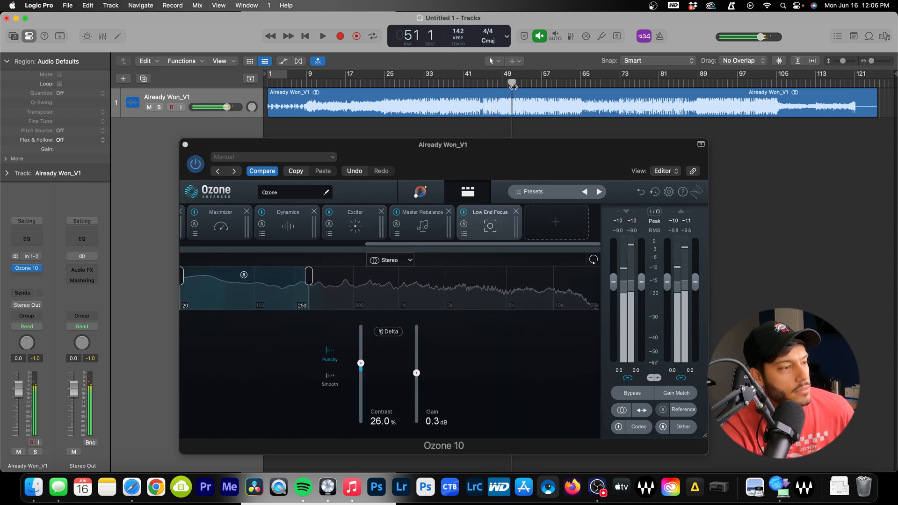
click(464, 212)
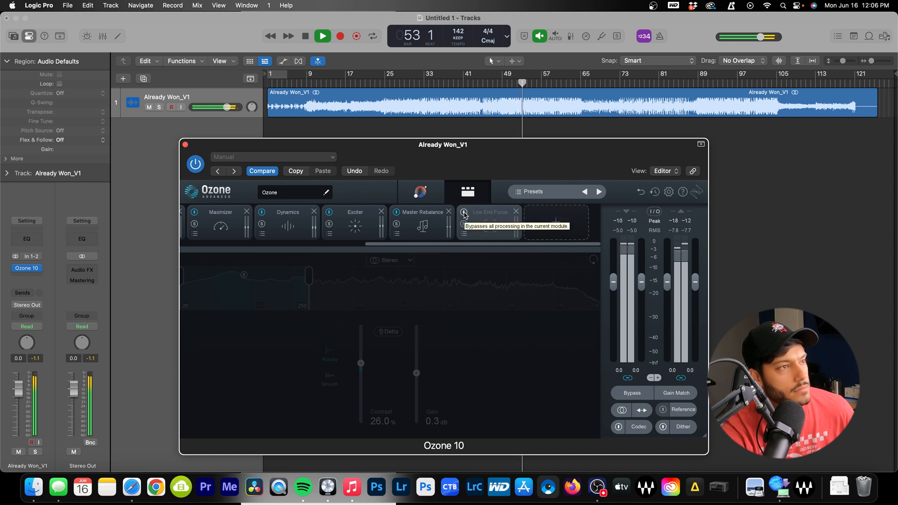
click(464, 213)
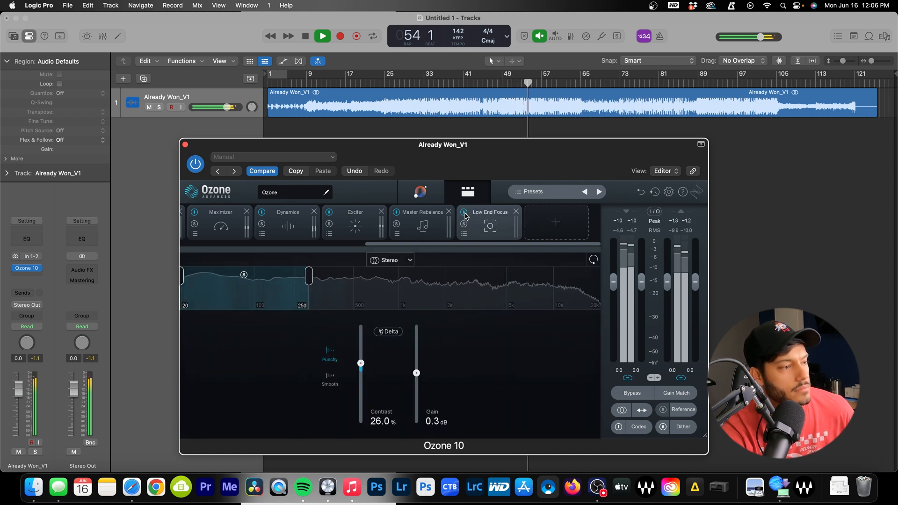
key(space)
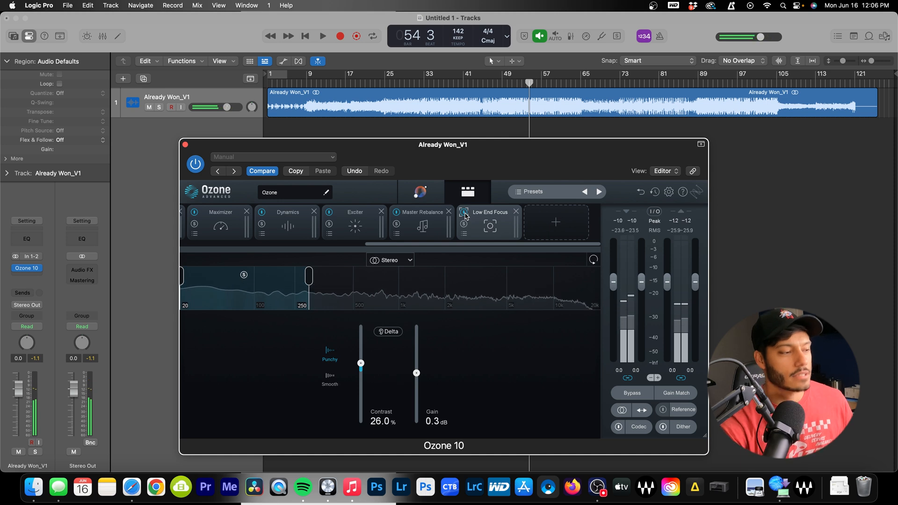
click(556, 222)
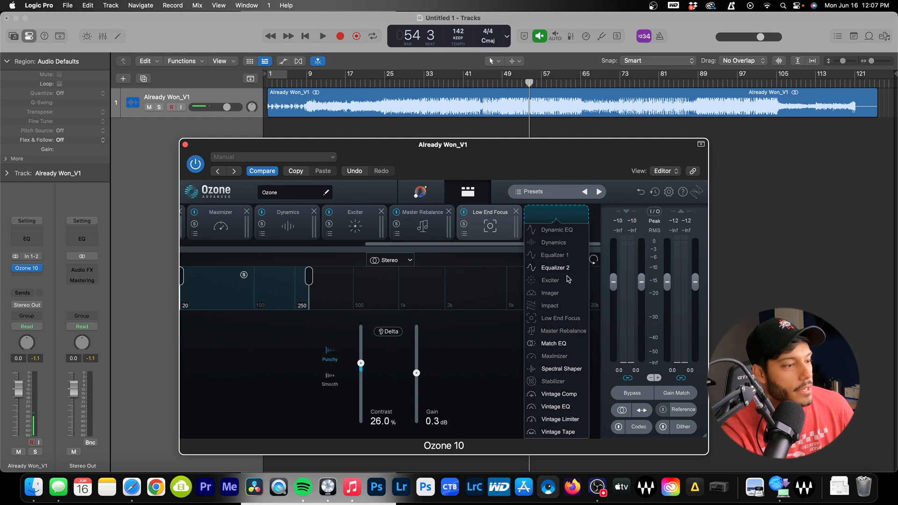
Try and remove Match EQ and Spectral Shaper, then add Vintage Comp at the chain's end
click(553, 344)
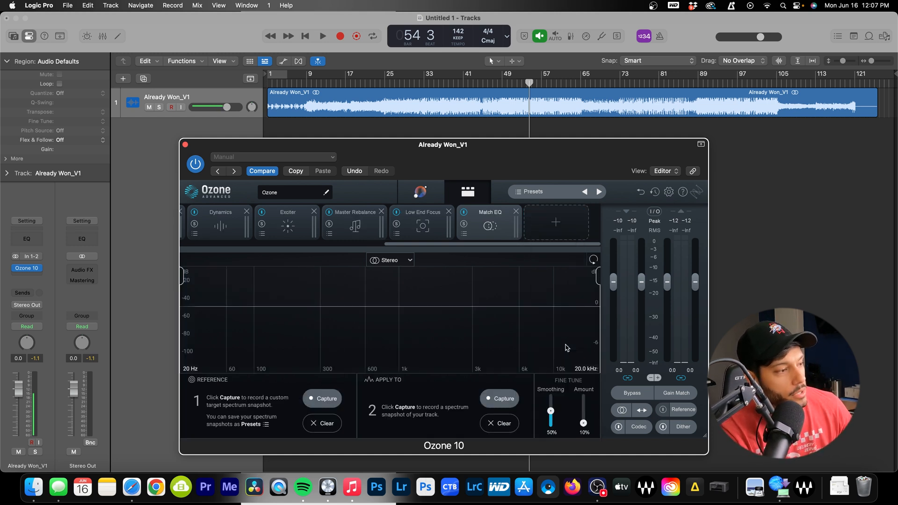
click(516, 213)
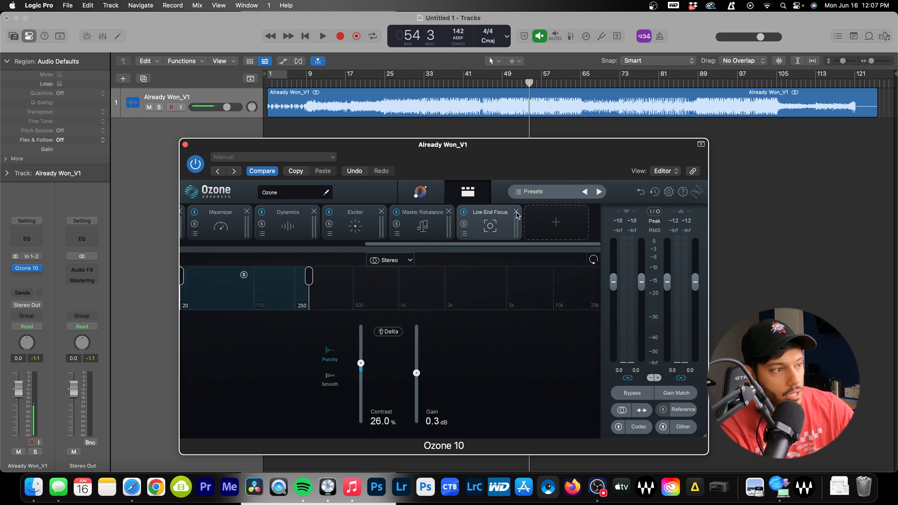
click(538, 228)
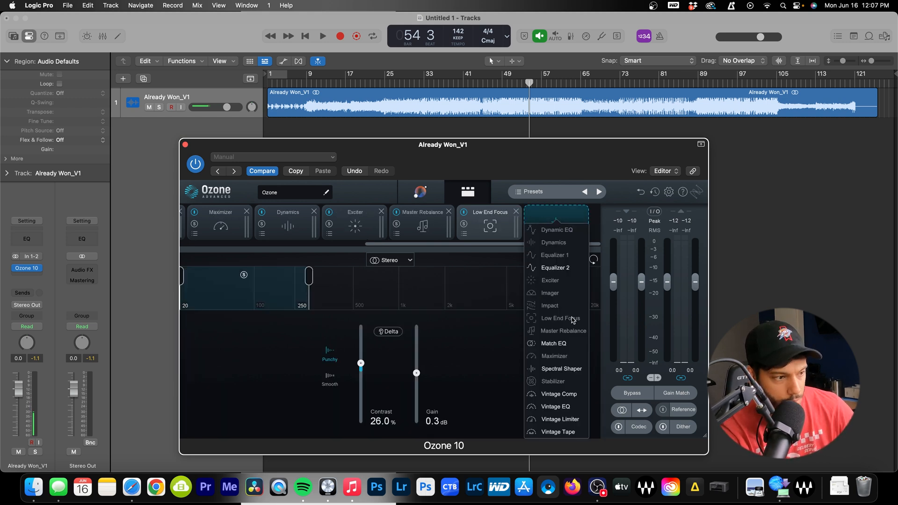
click(558, 370)
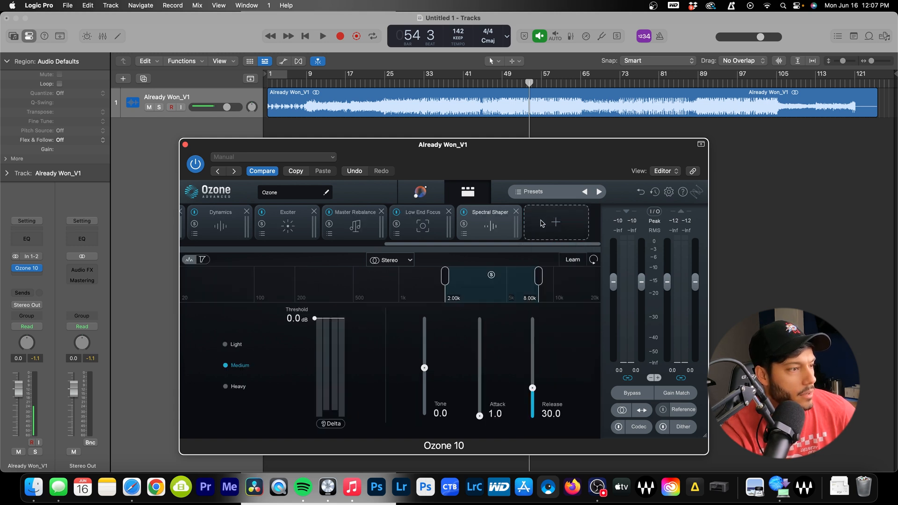
click(516, 212)
click(554, 222)
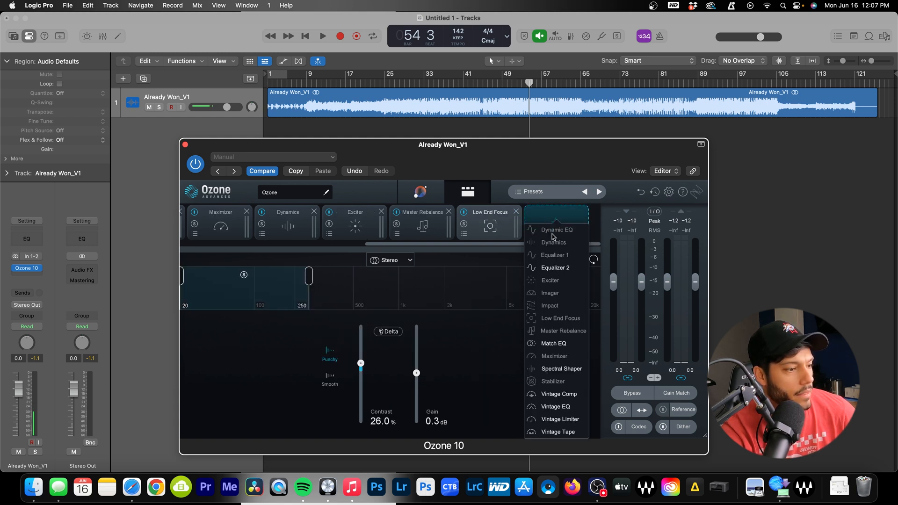
click(574, 397)
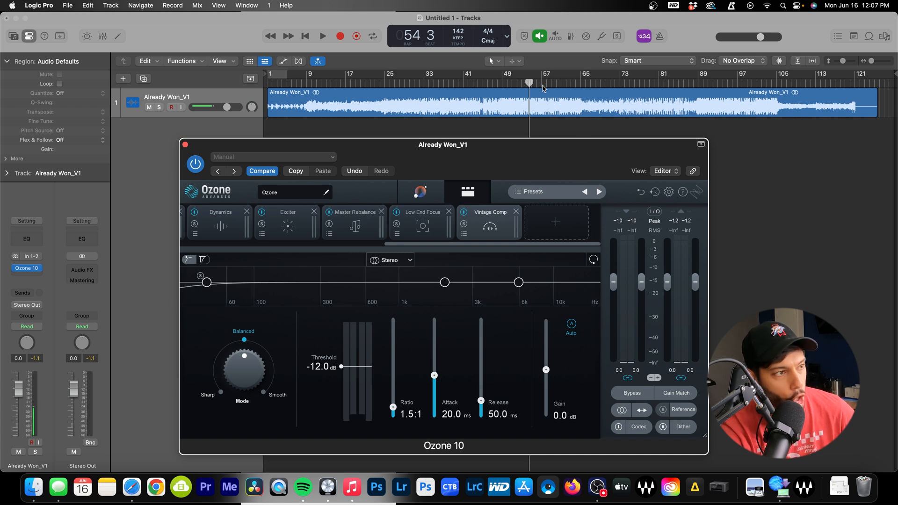
While playing, lower the Vintage Comp threshold to -13.9 dB and raise output gain to 1.5 dB
key(space)
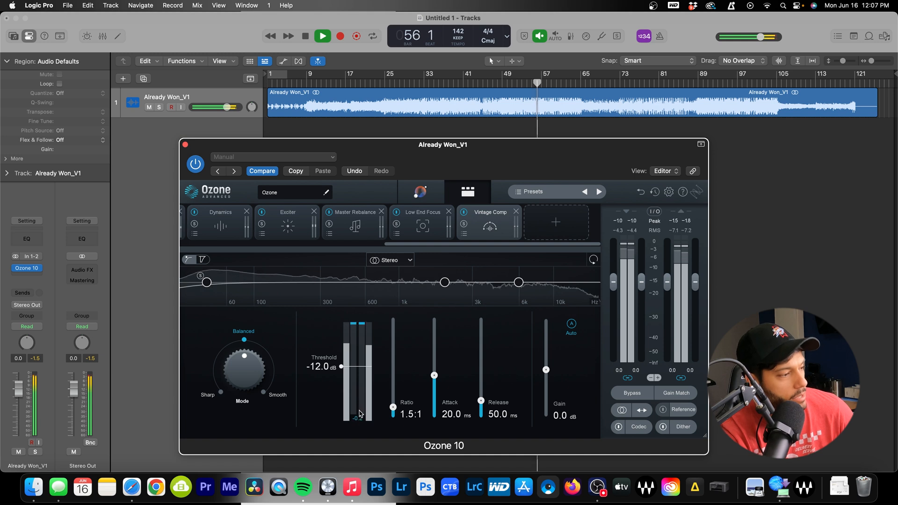
drag(340, 368, 340, 370)
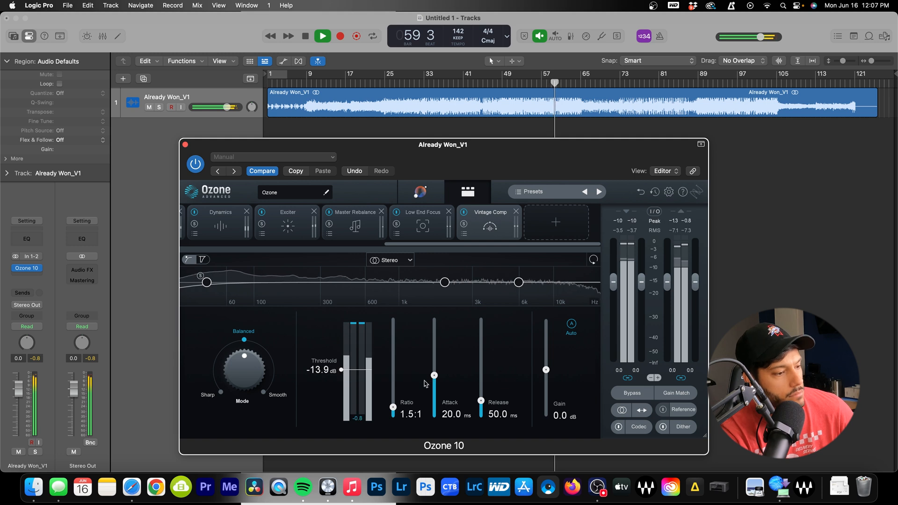
drag(546, 370, 546, 367)
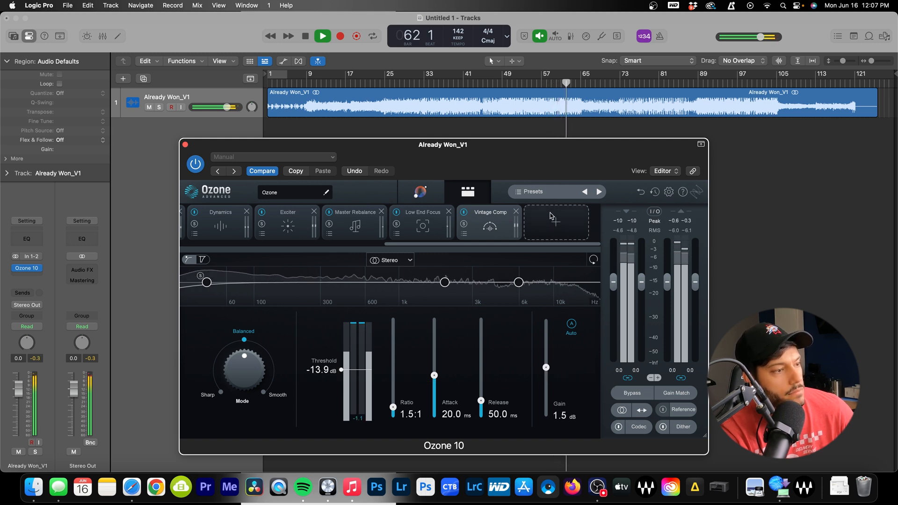
key(space)
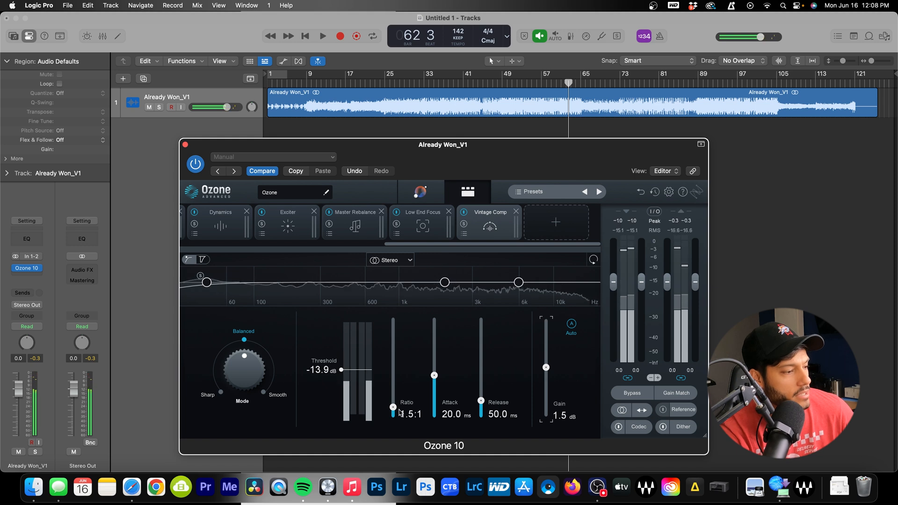
Set the compressor ratio to about 9.3:1, attack to 89 ms and release to about 34 ms
mouse_move(393, 407)
mouse_down()
mouse_move(394, 382)
mouse_move(394, 397)
mouse_up()
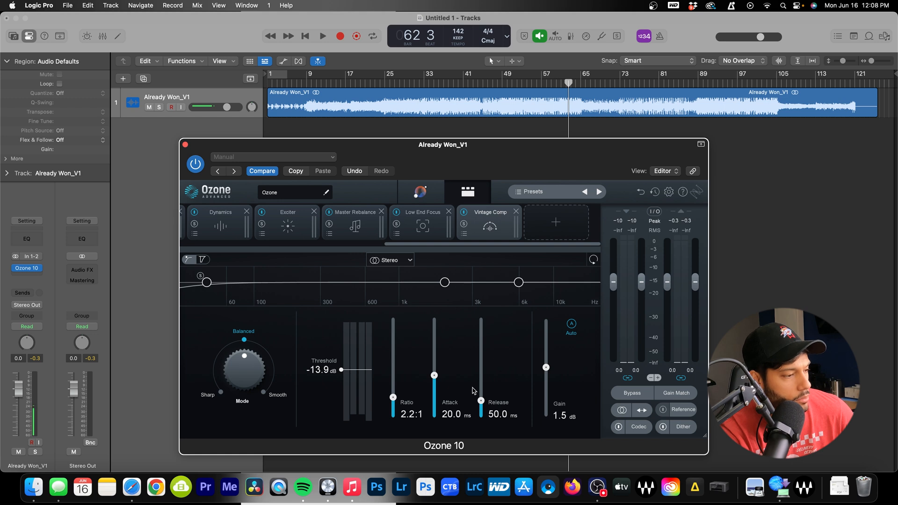
drag(433, 375, 435, 324)
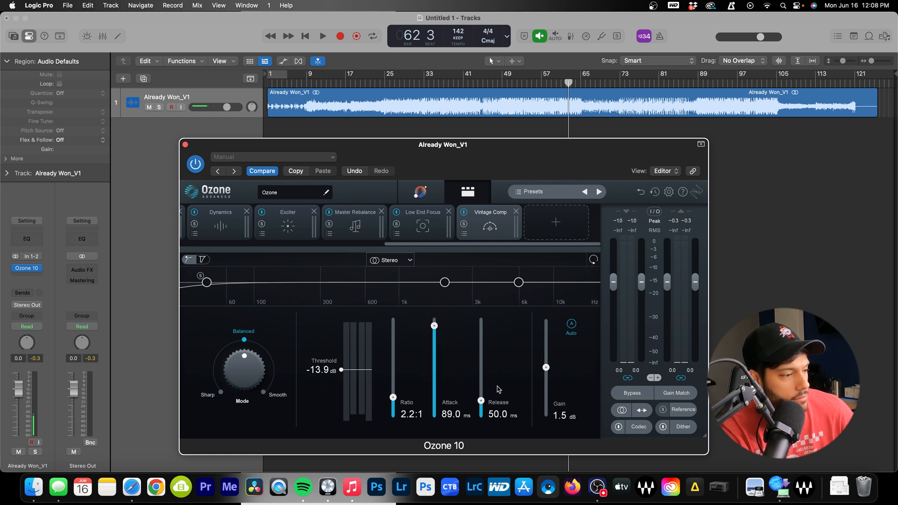
drag(481, 402, 481, 417)
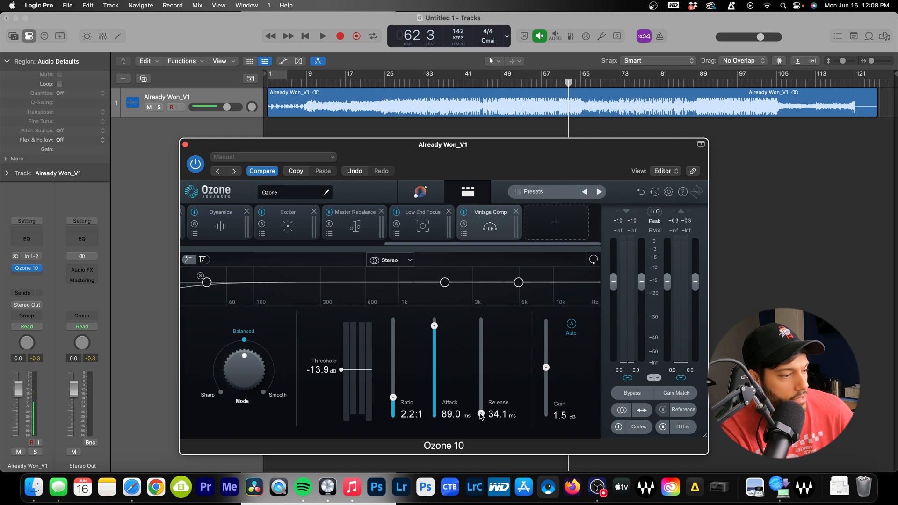
drag(392, 397, 401, 359)
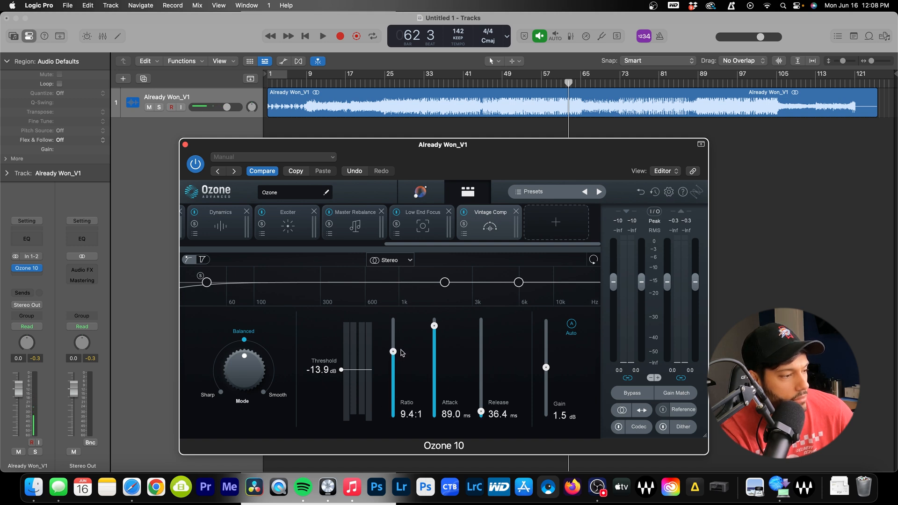
Replay from around bar 51 and fine-tune the threshold down to -16.5 dB
key(space)
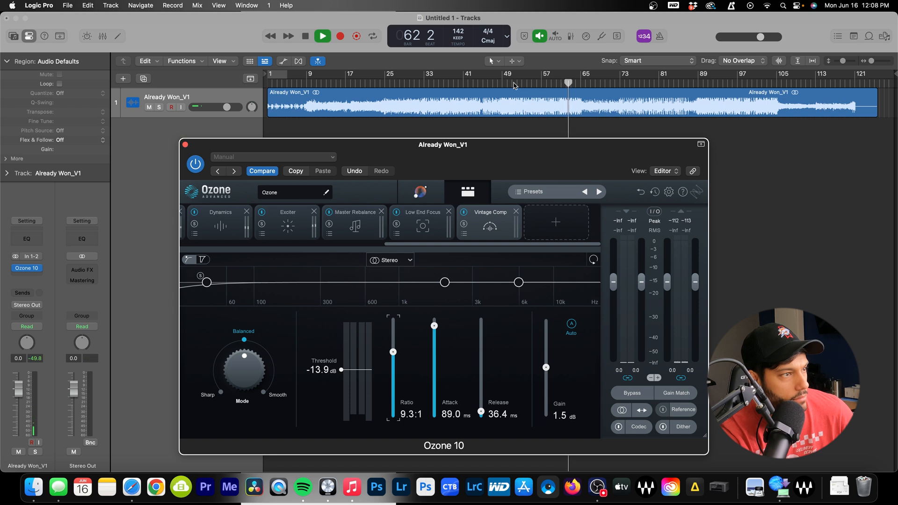
click(512, 83)
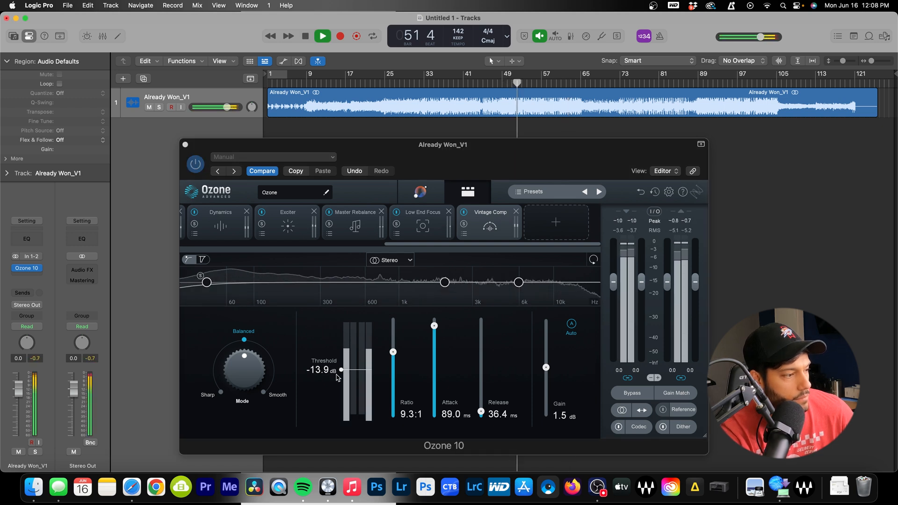
drag(341, 369, 341, 378)
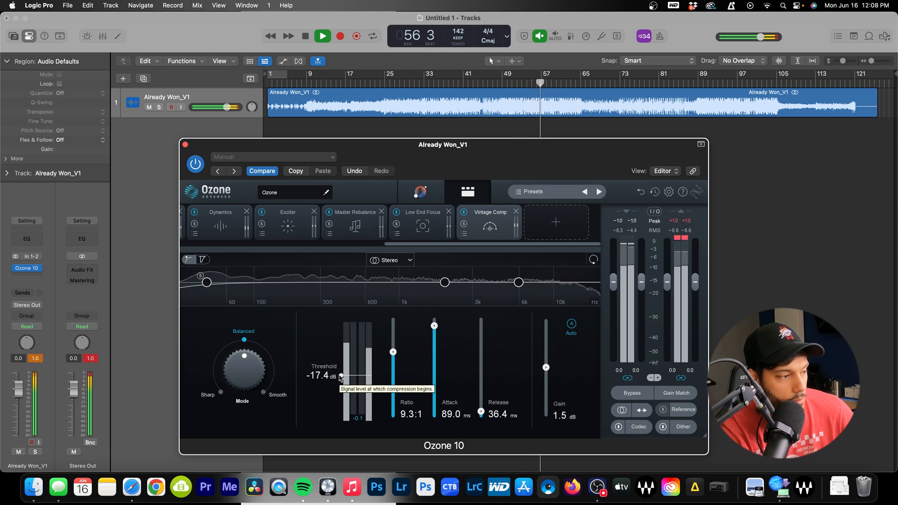
drag(341, 378, 341, 374)
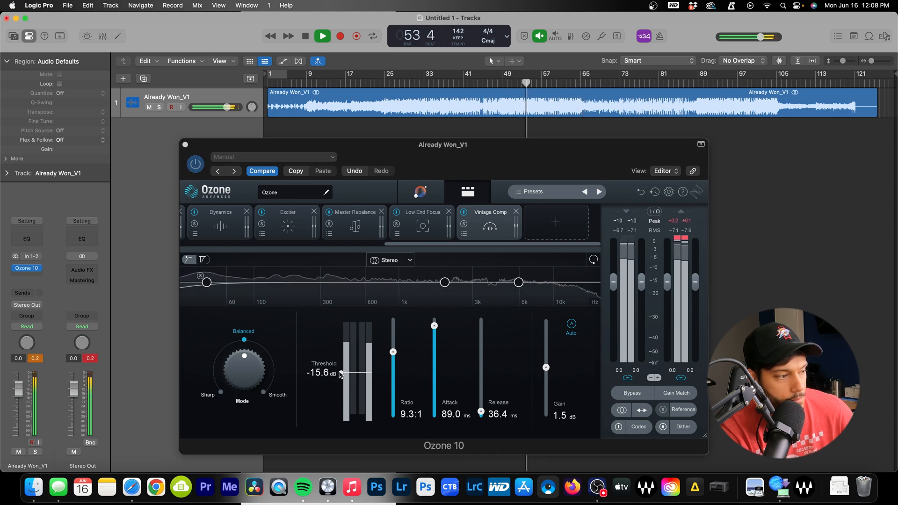
drag(340, 365, 341, 375)
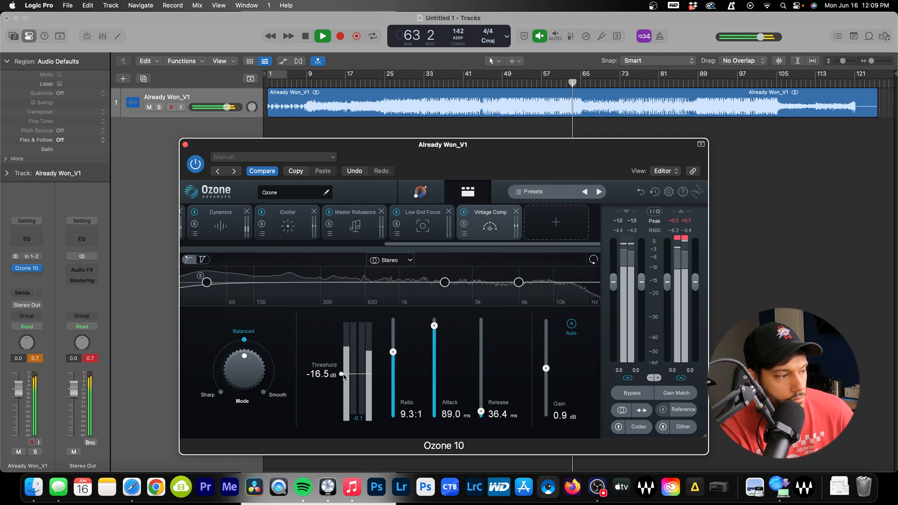
key(space)
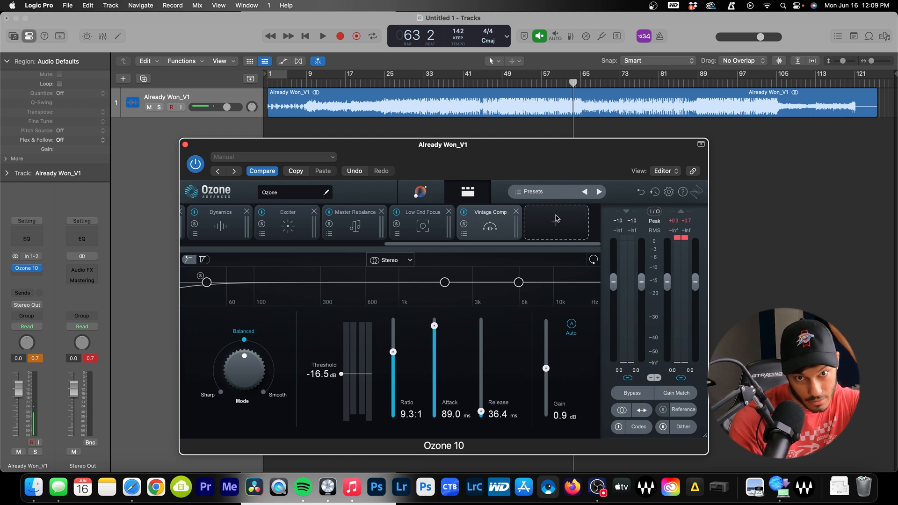
Try a Vintage EQ module in the chain, remove it, and reopen the module list
click(557, 221)
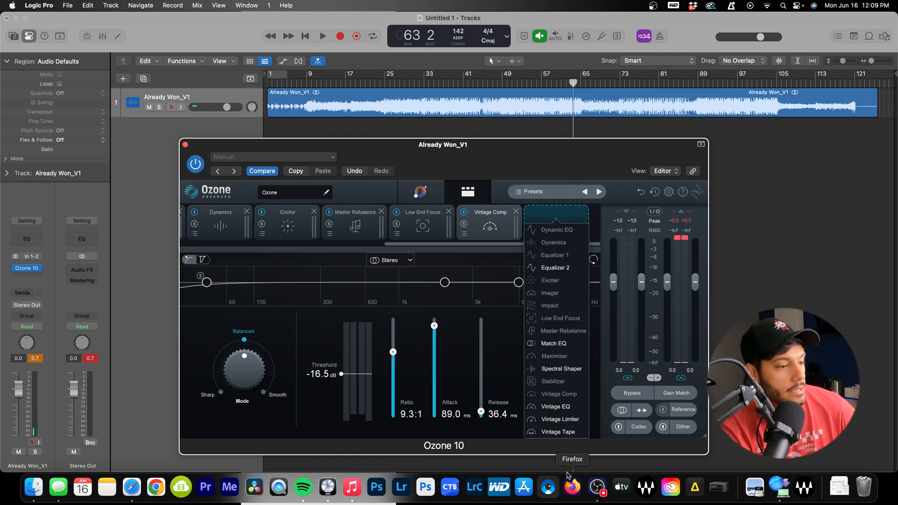
click(555, 406)
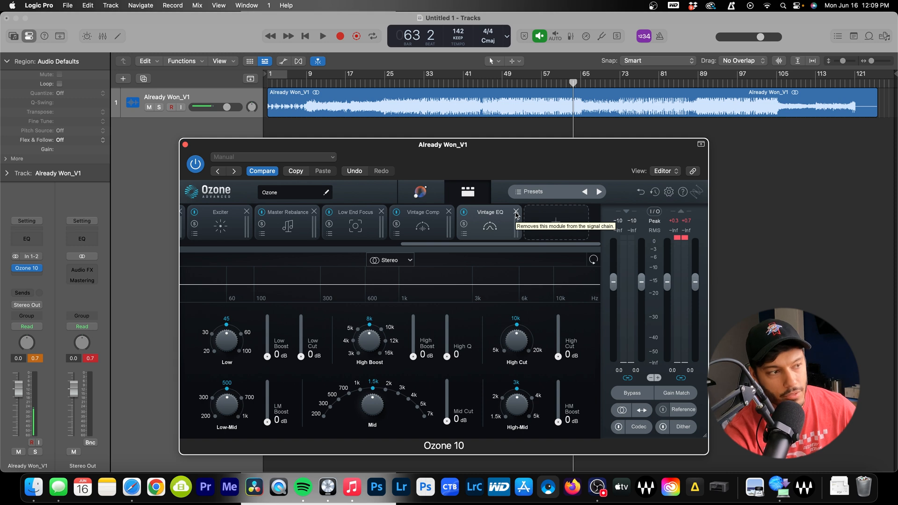
click(517, 213)
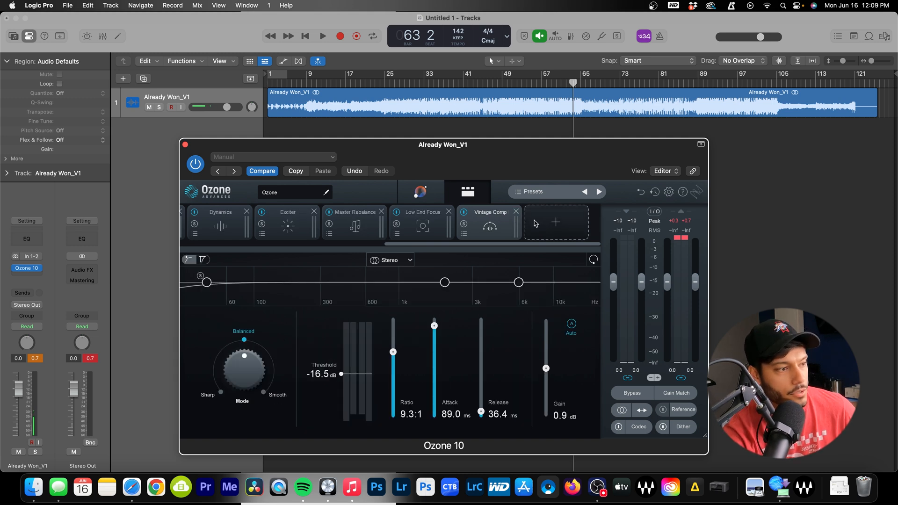
click(541, 223)
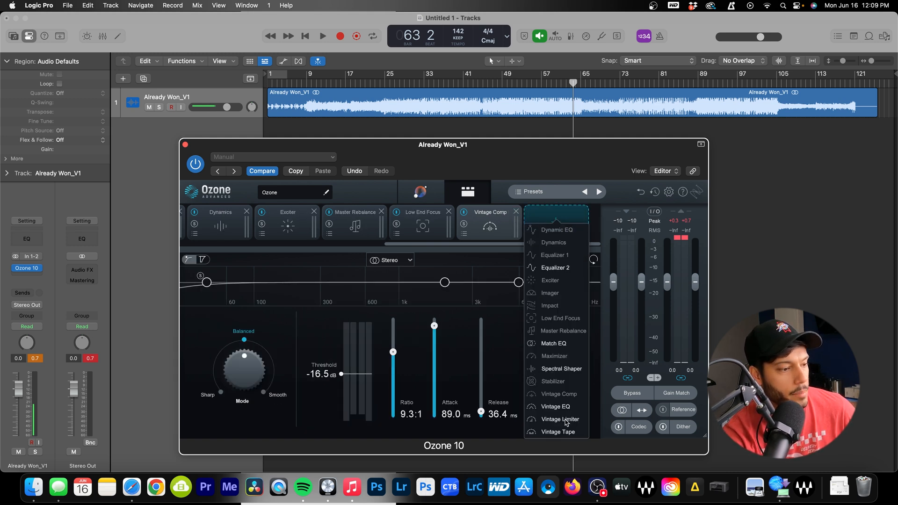
Add Vintage Tape and, during playback, set Input Drive to 2.2 dB and Bias to -0.3
click(558, 432)
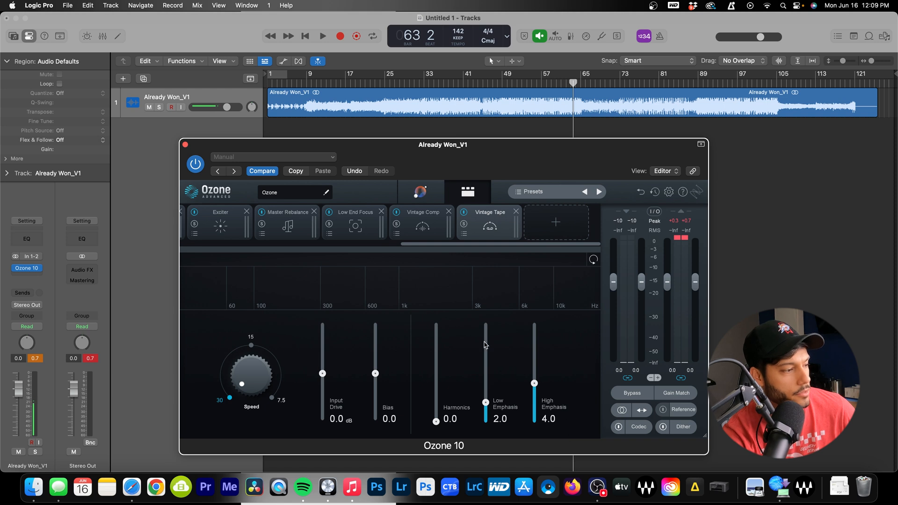
key(space)
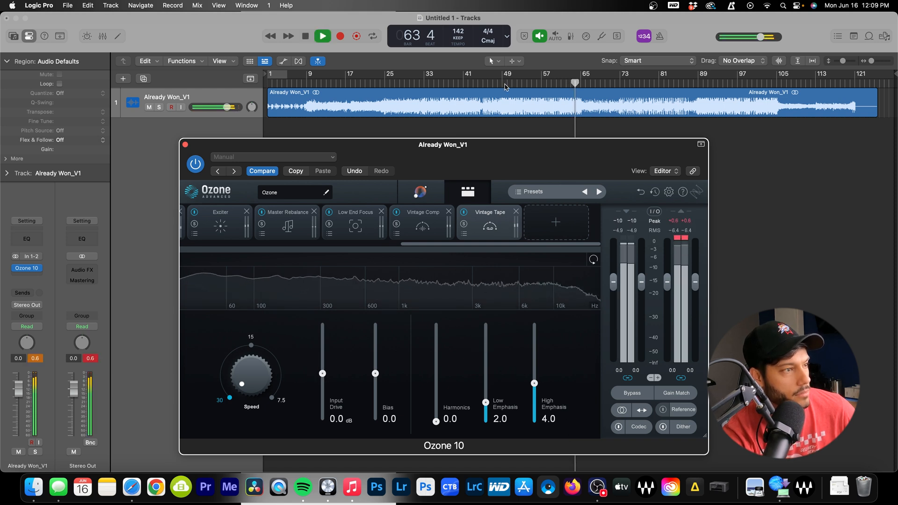
mouse_move(322, 374)
mouse_down()
mouse_move(323, 322)
mouse_move(322, 364)
mouse_up()
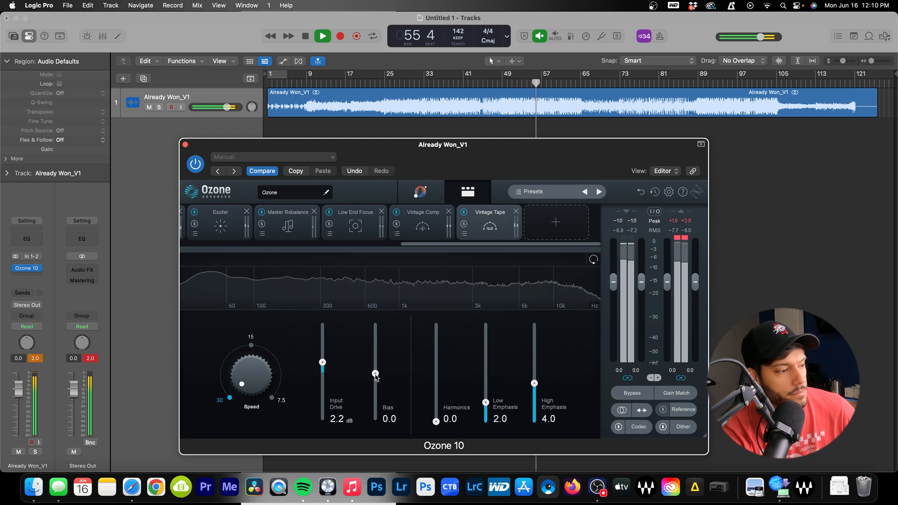
drag(375, 374, 375, 379)
key(space)
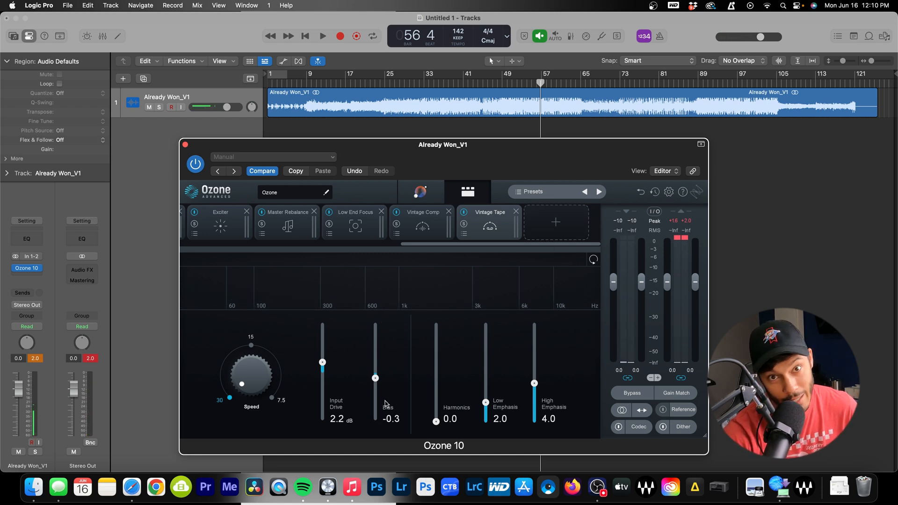
click(555, 231)
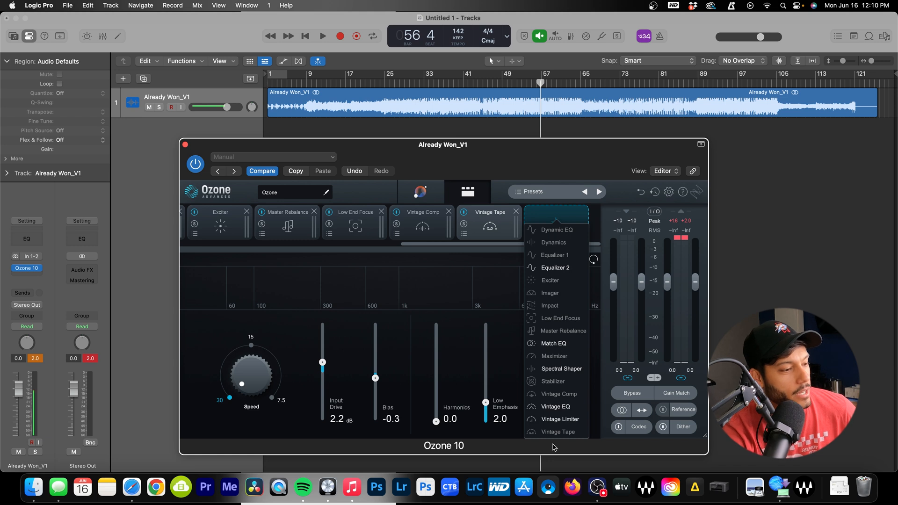
Add a Vintage Limiter at the end of the Ozone chain and shift the window right
click(568, 420)
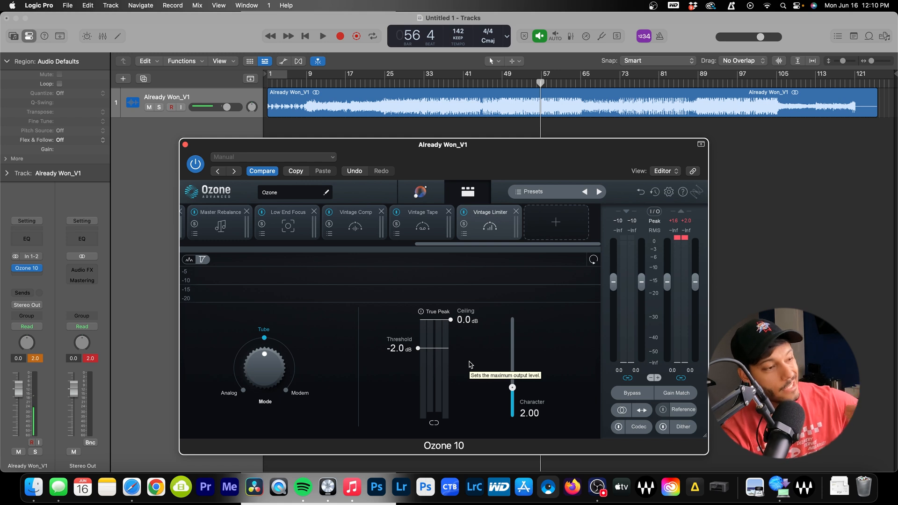
drag(421, 156, 571, 149)
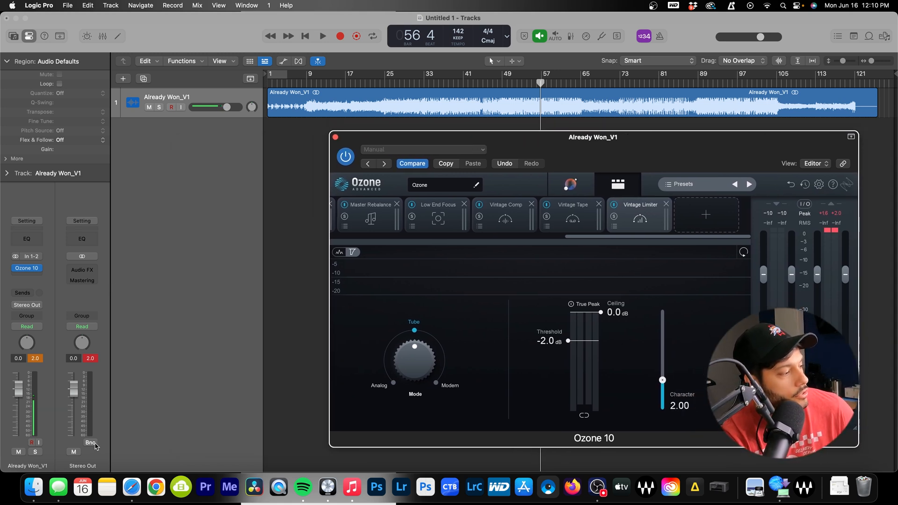
Insert a stereo Level Meter on Stereo Out and switch it to RMS
click(84, 273)
mouse_move(106, 463)
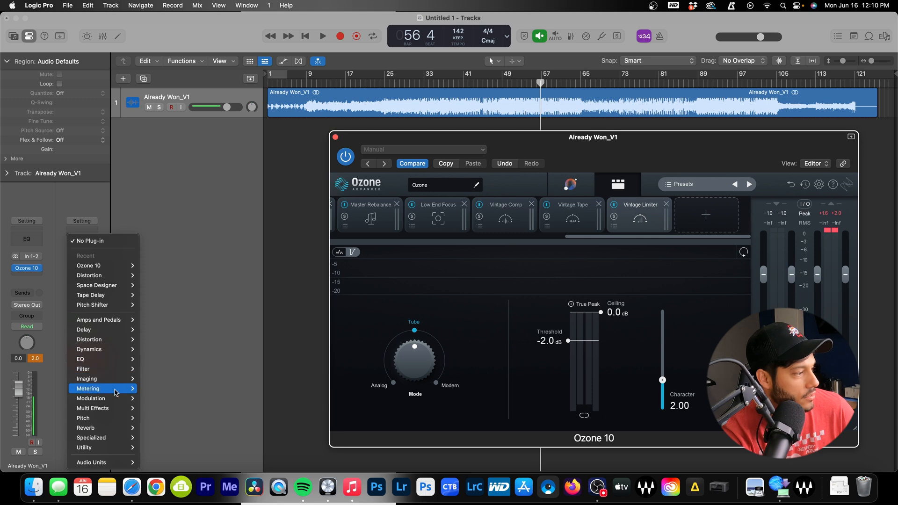
mouse_move(117, 393)
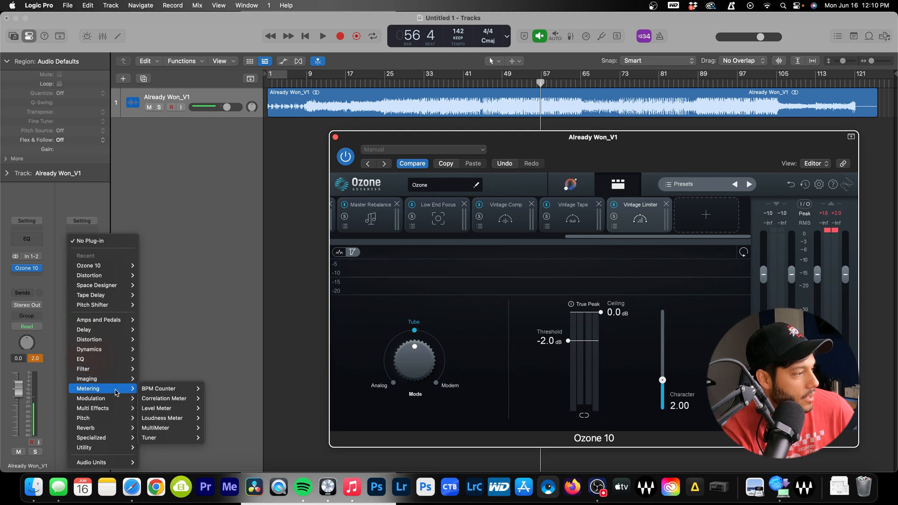
click(177, 414)
drag(340, 161, 319, 159)
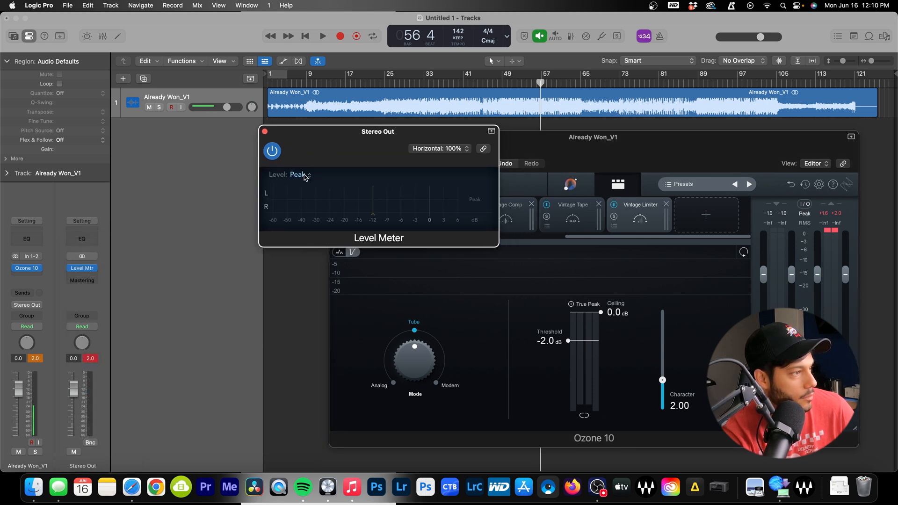
click(299, 174)
click(280, 186)
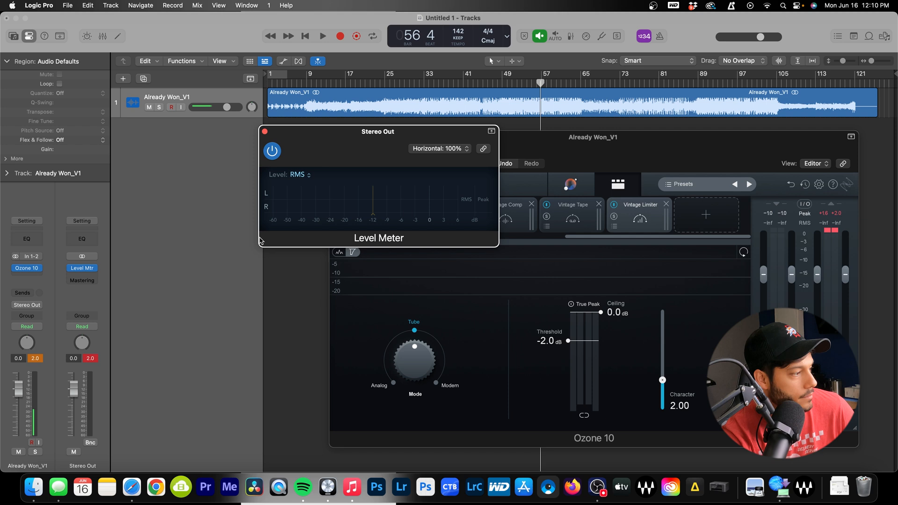
Insert a stereo MultiMeter on the next Stereo Out slot and move it right
click(80, 282)
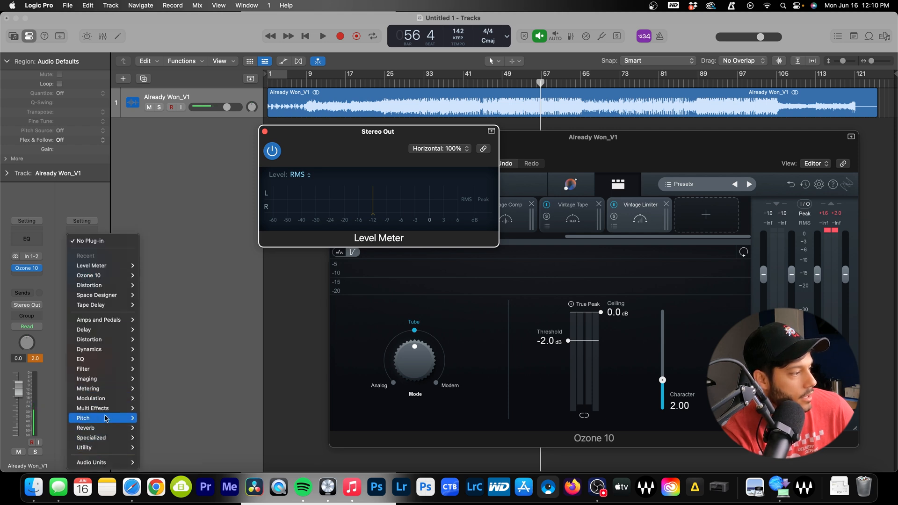
mouse_move(115, 389)
mouse_move(169, 431)
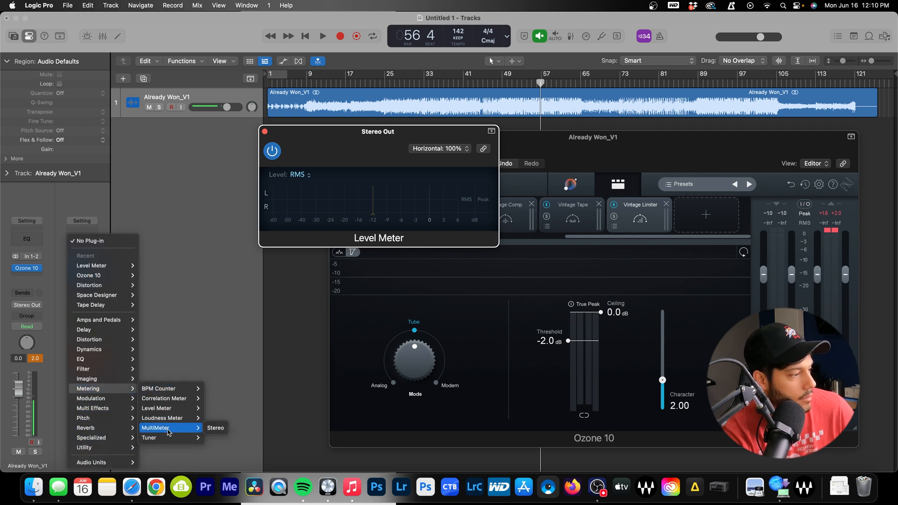
click(215, 428)
click(342, 146)
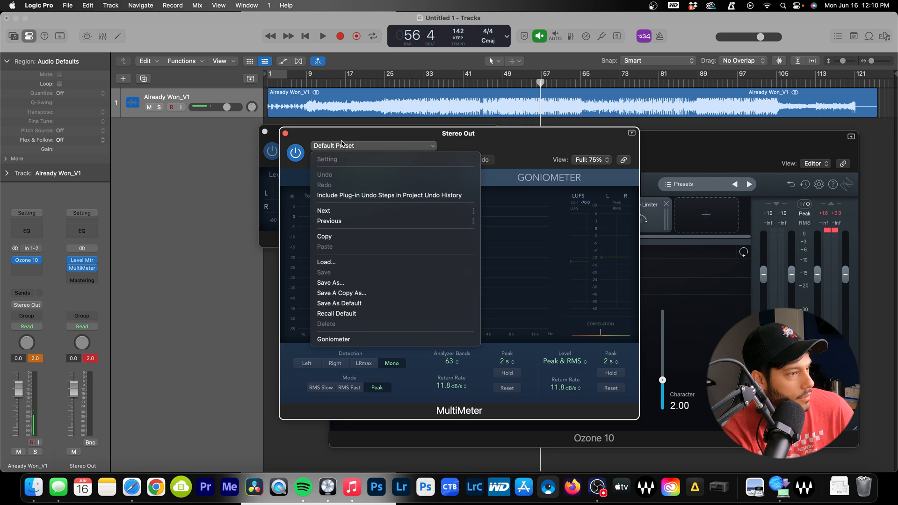
click(540, 146)
drag(467, 144, 572, 143)
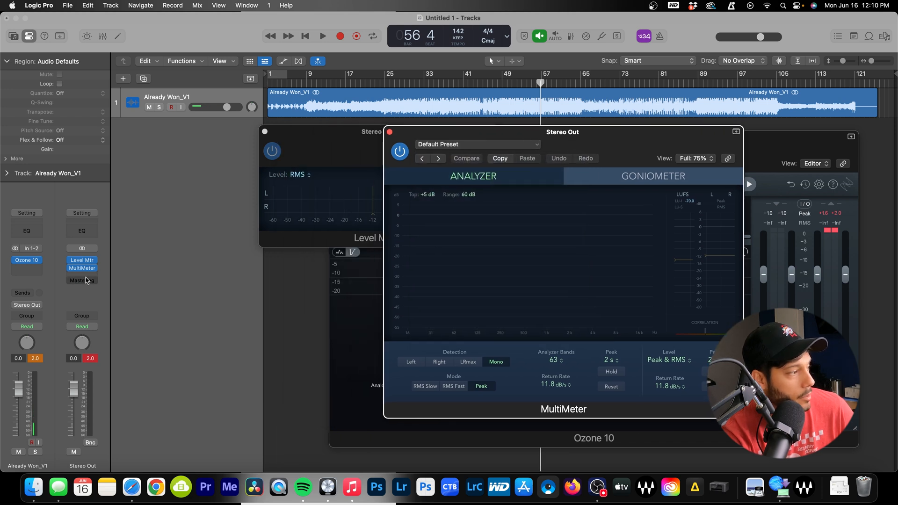
Insert a stereo Loudness Meter and arrange the three meter windows around the screen
click(80, 277)
mouse_move(113, 419)
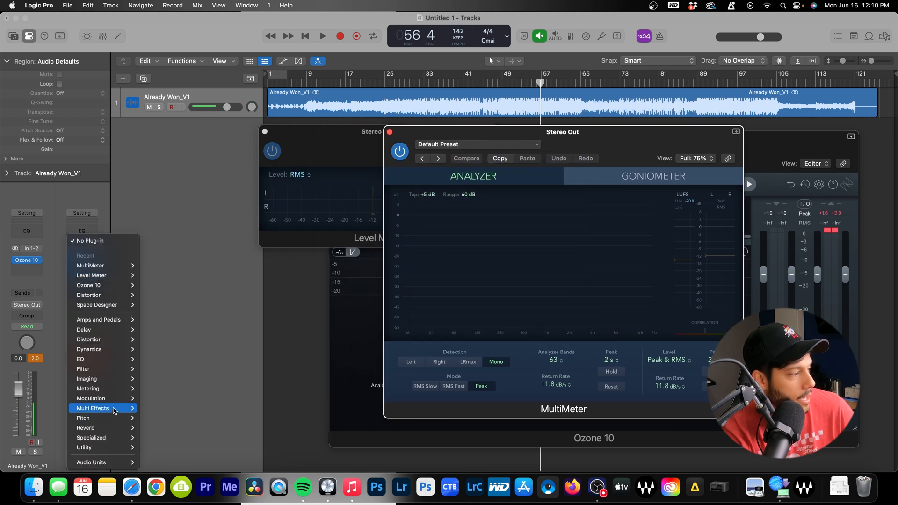
mouse_move(115, 393)
mouse_move(173, 394)
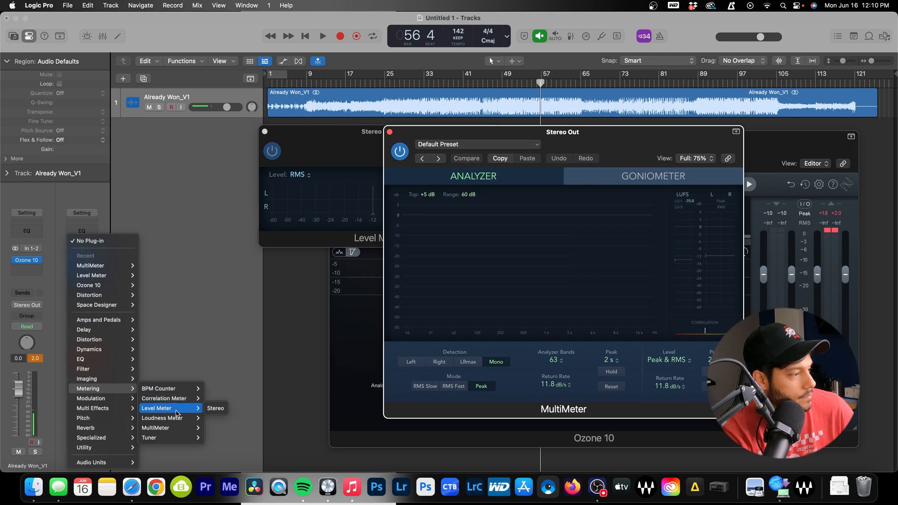
mouse_move(175, 418)
click(215, 418)
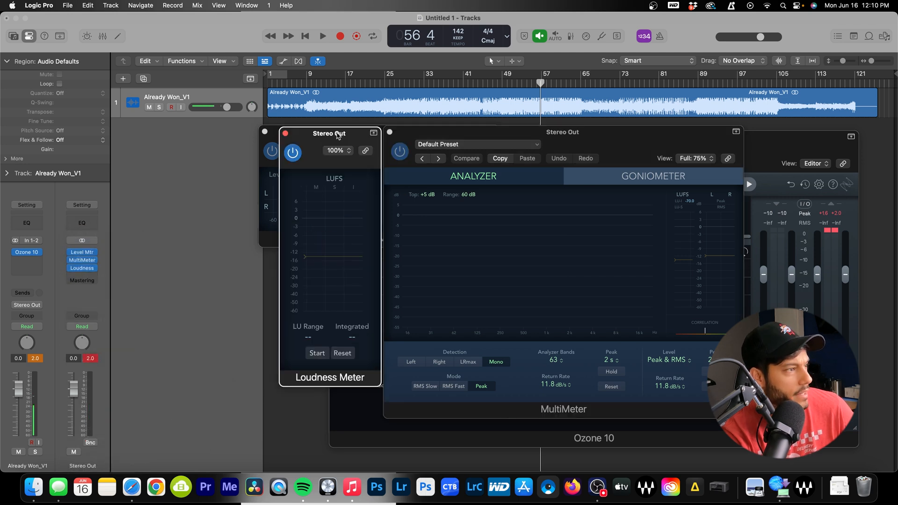
drag(338, 135, 92, 134)
drag(350, 133, 238, 66)
drag(586, 140, 653, 132)
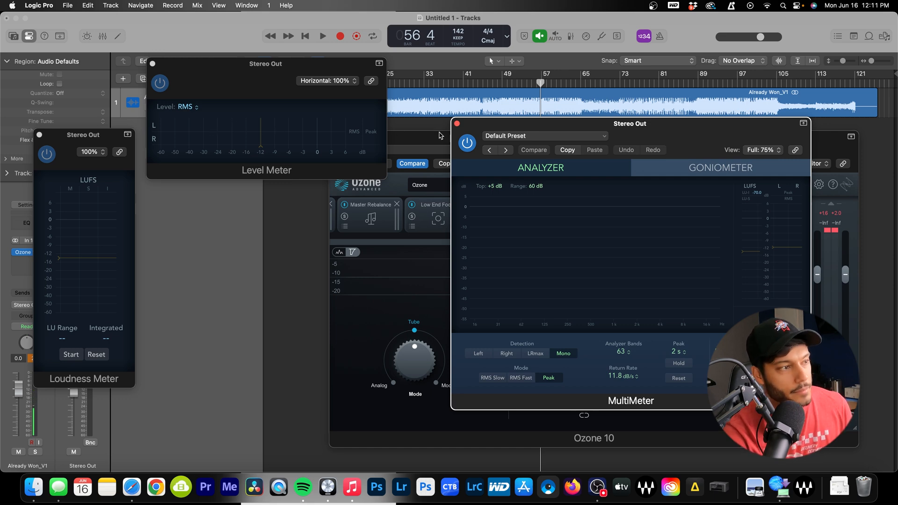
Move the playhead to bar 47 and rearrange the MultiMeter and Ozone windows
click(494, 86)
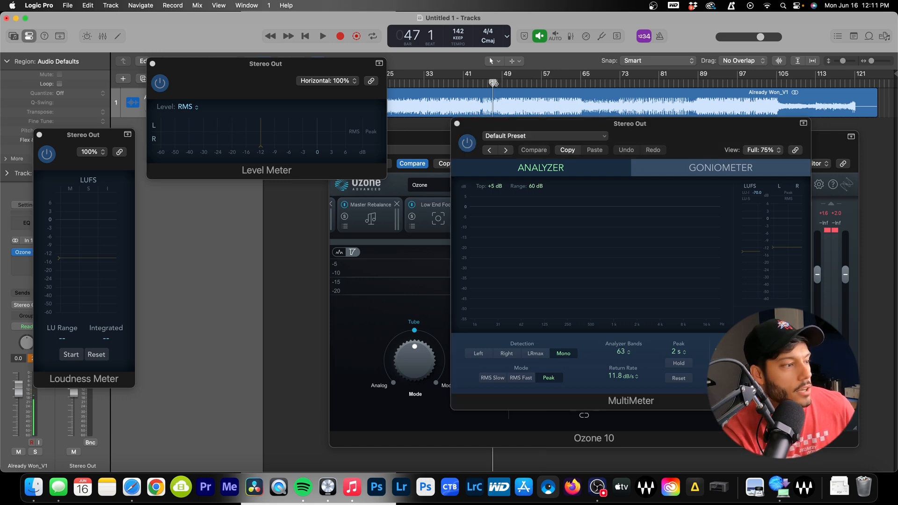
drag(641, 133, 576, 433)
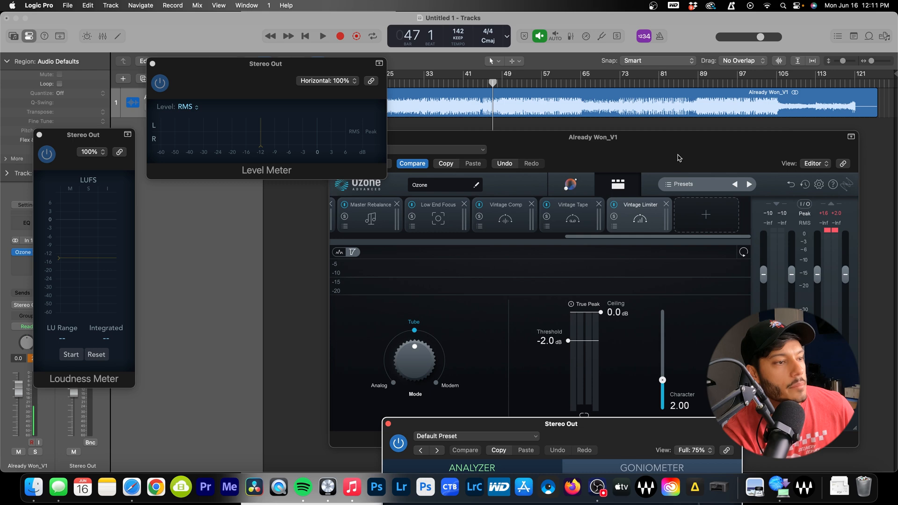
drag(679, 158, 676, 123)
drag(632, 437, 657, 173)
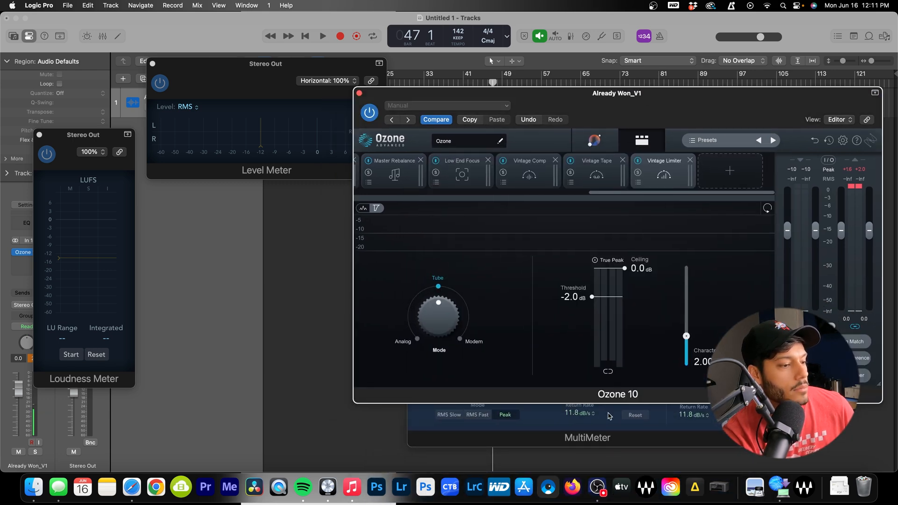
click(603, 435)
Play from bar 40, watch the Goniometer view, then close the MultiMeter
click(462, 83)
key(space)
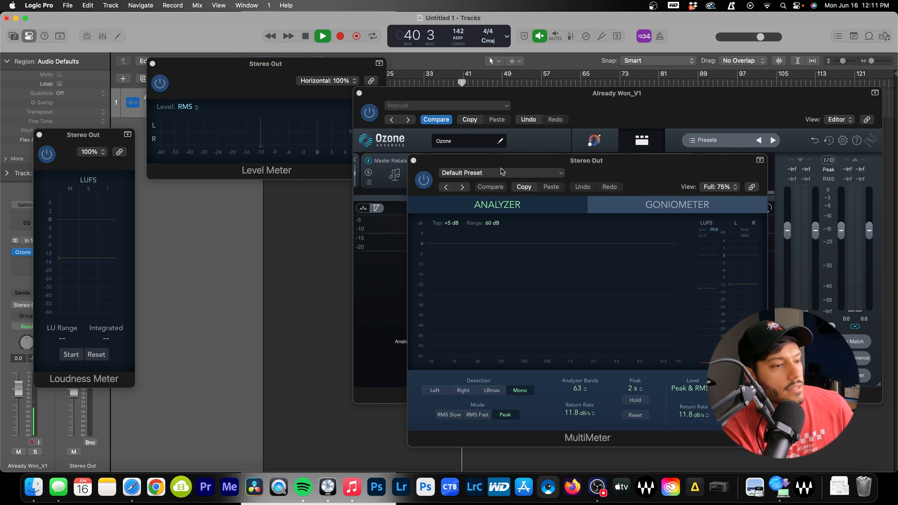
drag(616, 165, 599, 163)
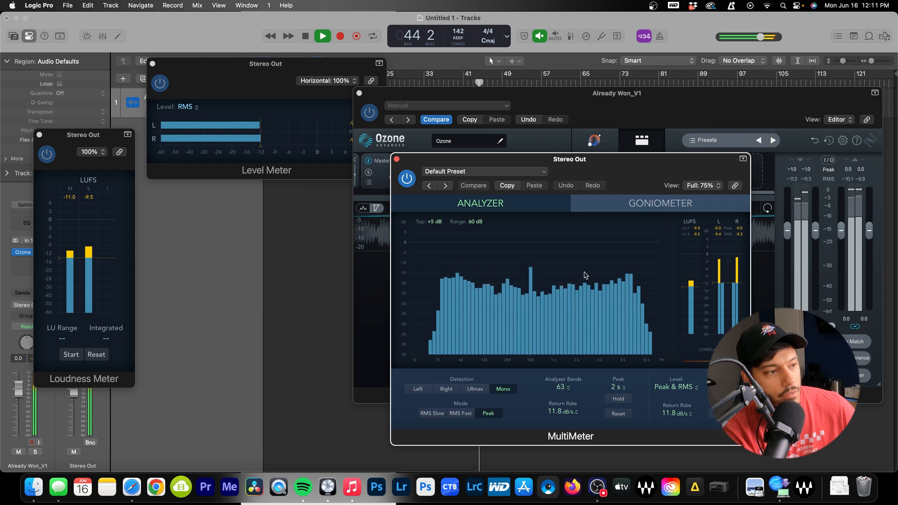
click(622, 205)
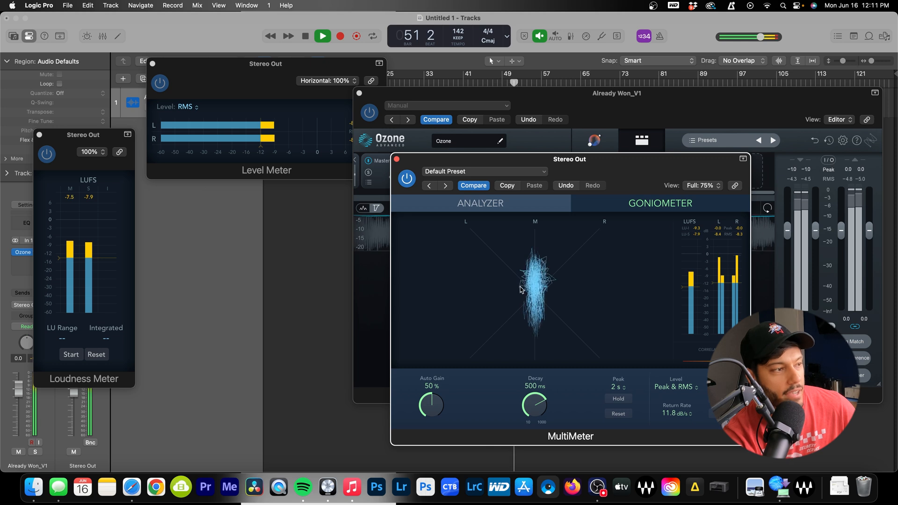
click(397, 161)
During playback, lower the Vintage Limiter ceiling to -0.1 dB and threshold to -2.6 dB
key(space)
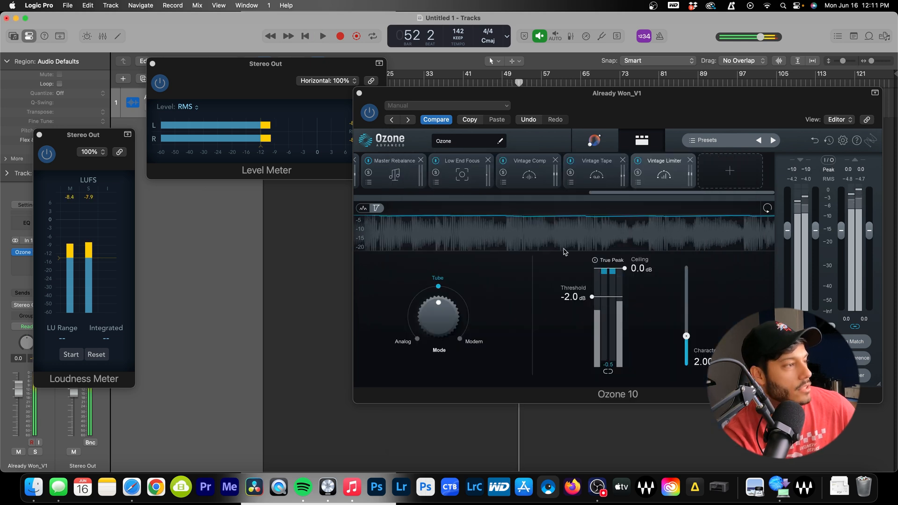
drag(555, 94, 549, 141)
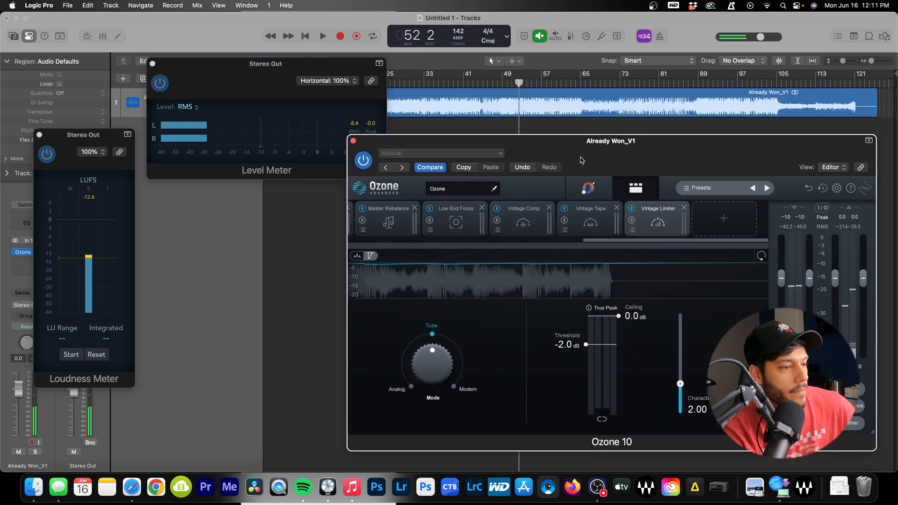
key(space)
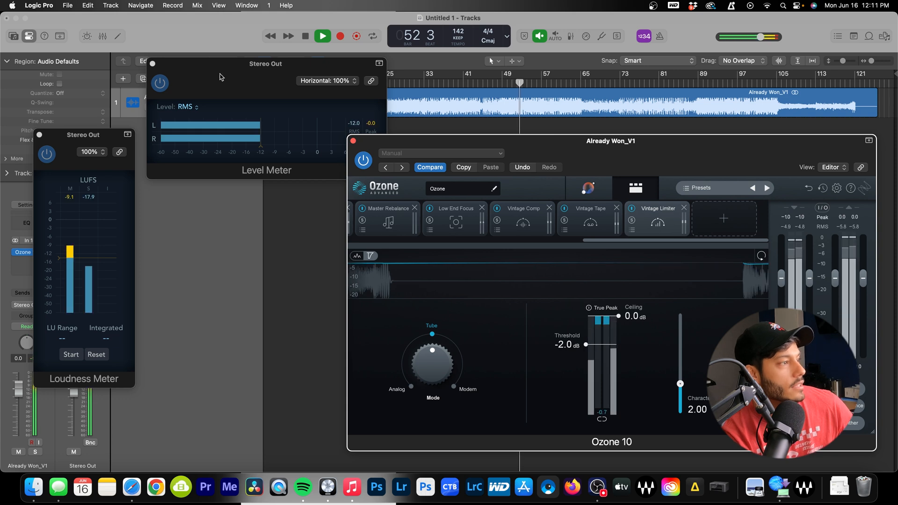
drag(214, 76, 209, 151)
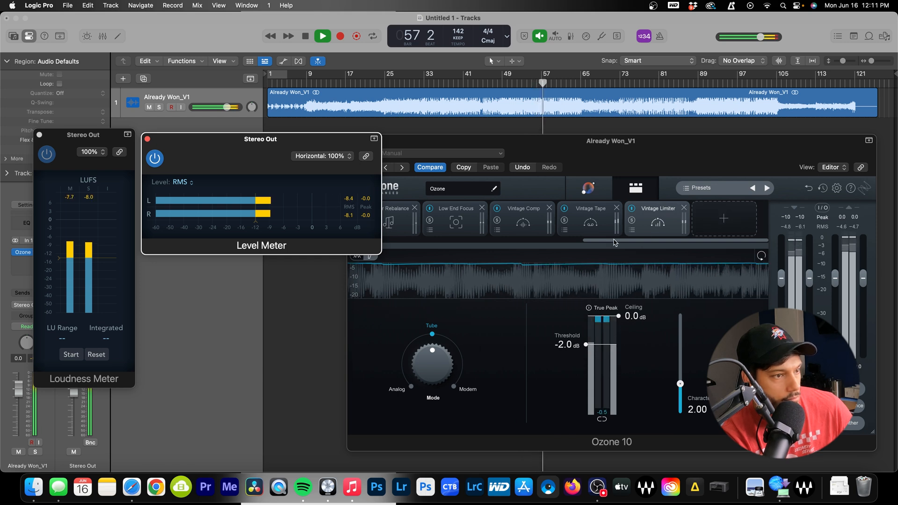
click(646, 223)
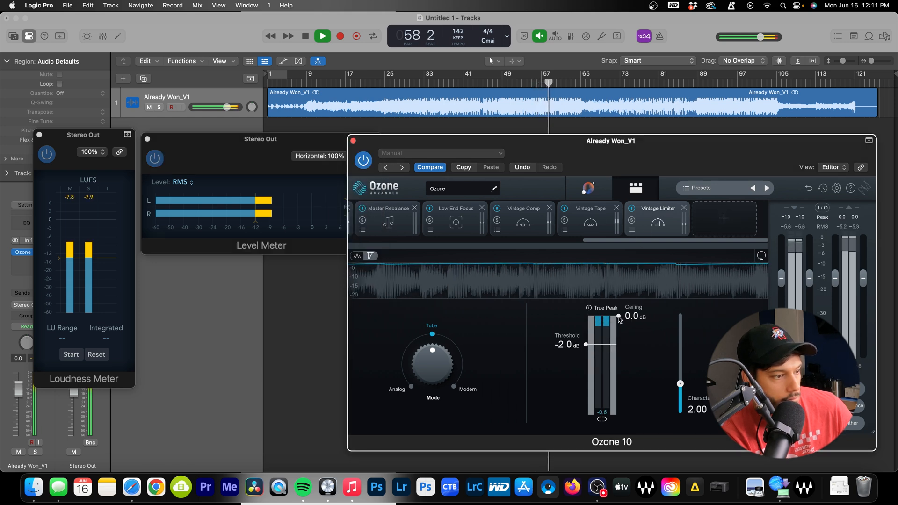
drag(619, 317, 619, 319)
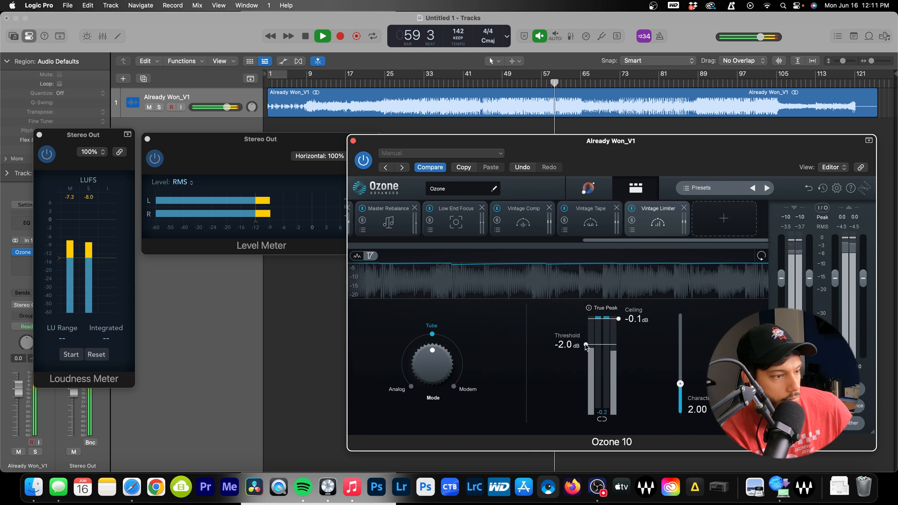
drag(586, 347, 586, 350)
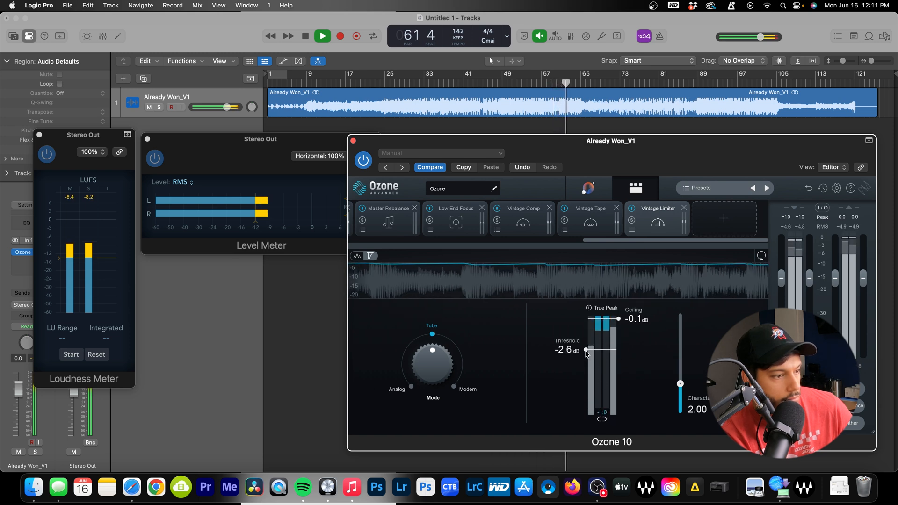
drag(269, 140, 255, 156)
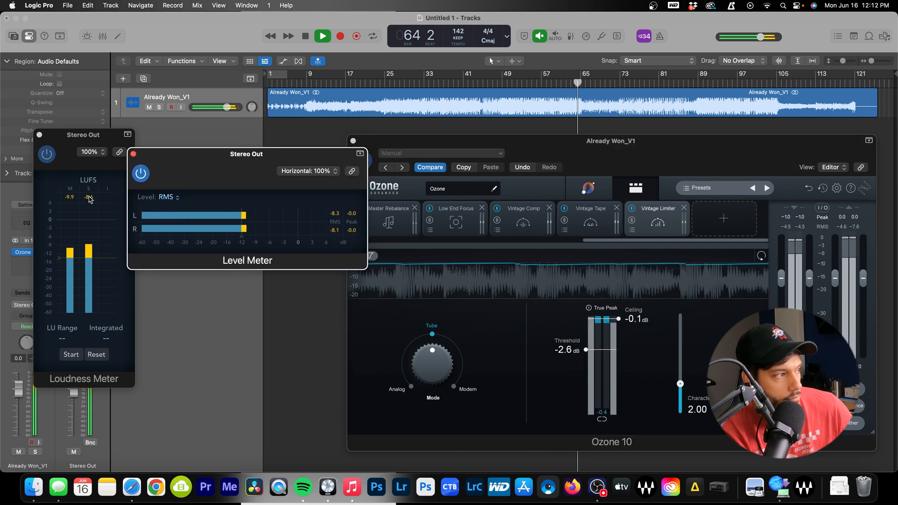
key(space)
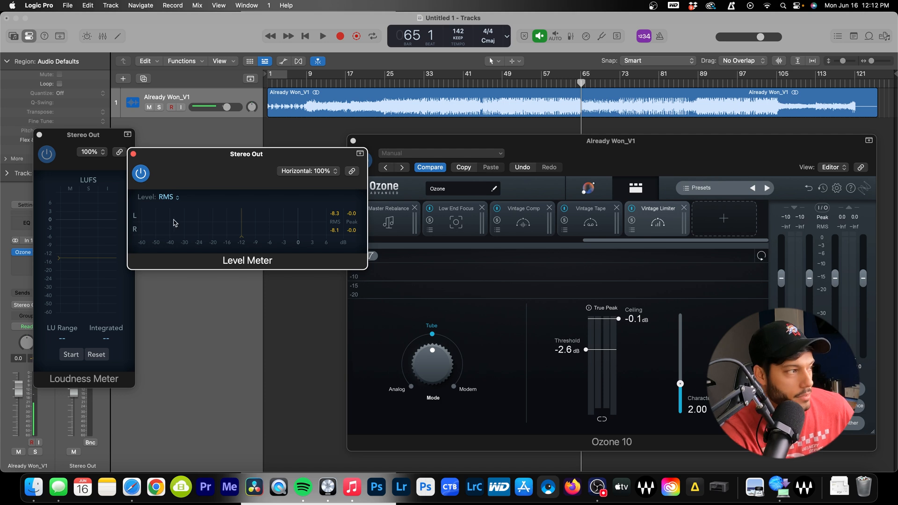
Close the Level and Loudness Meters, shift Ozone left, and play from around bar 44
click(134, 154)
click(39, 135)
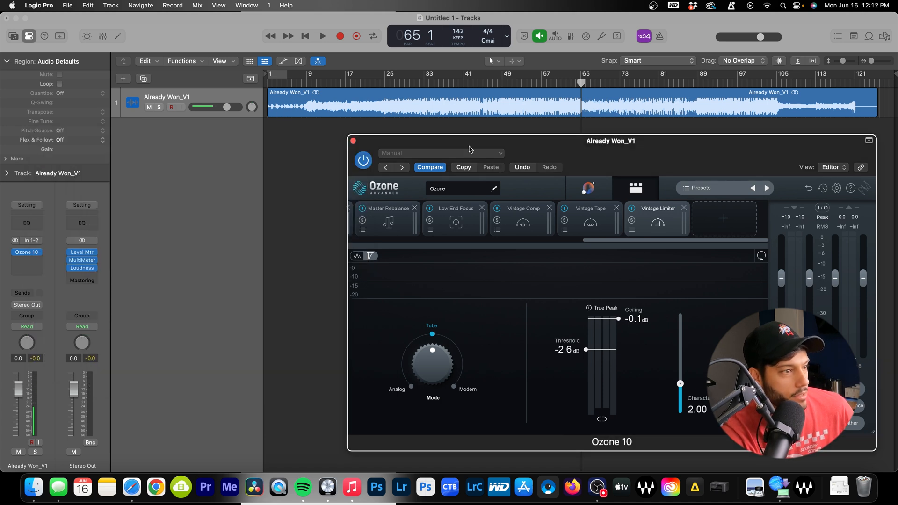
drag(691, 164, 576, 153)
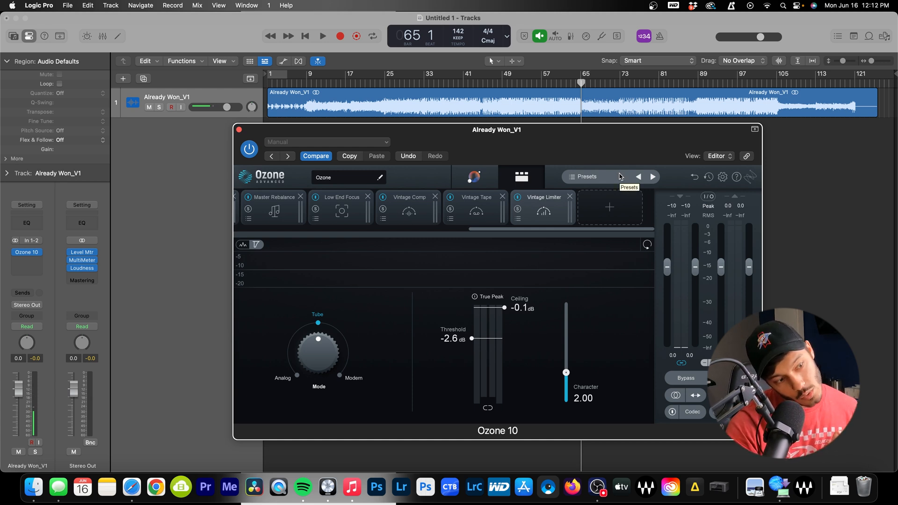
drag(596, 154, 546, 150)
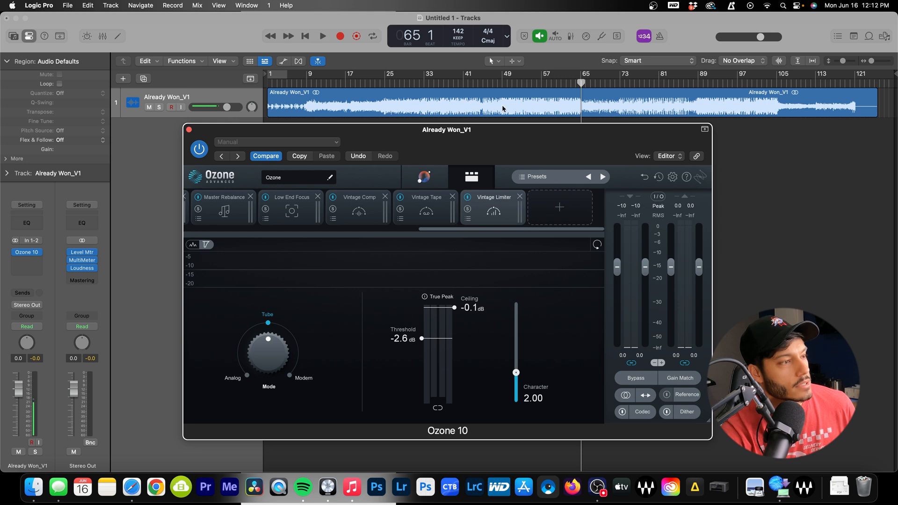
double_click(484, 88)
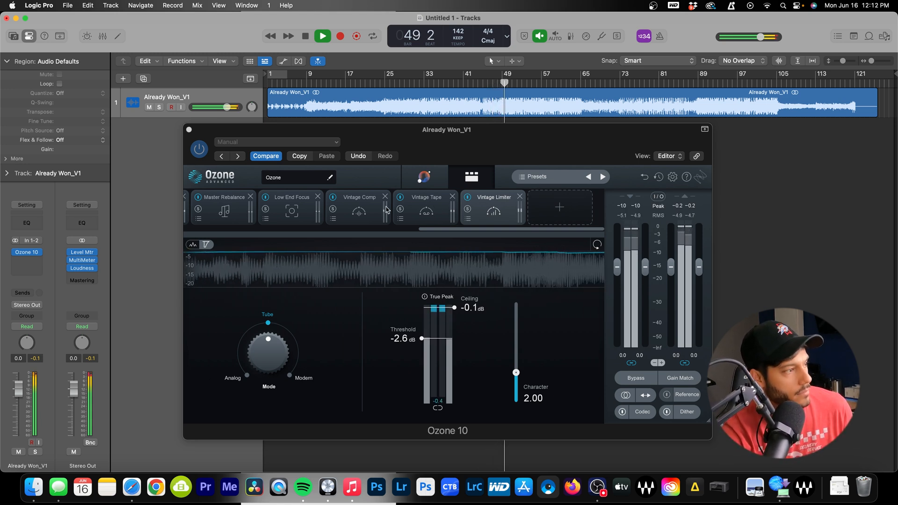
scroll(388, 210, left, 5)
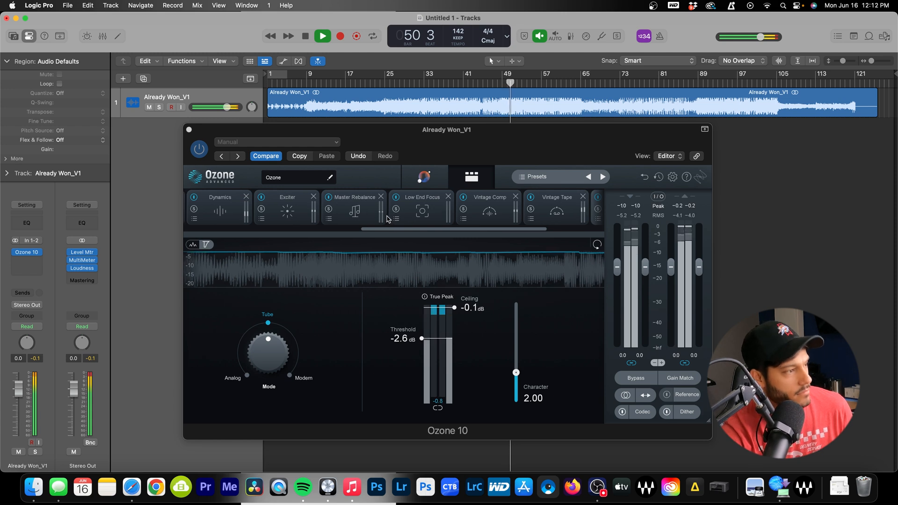
scroll(391, 219, left, 3)
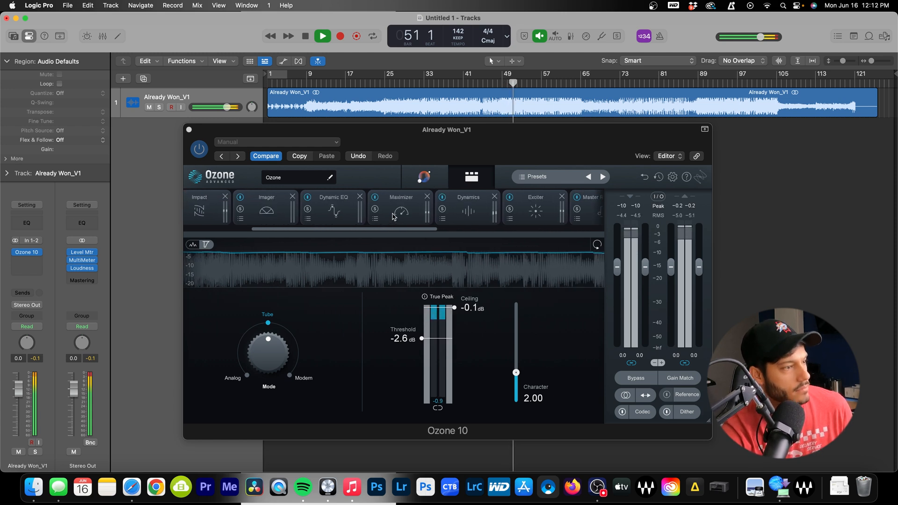
click(199, 149)
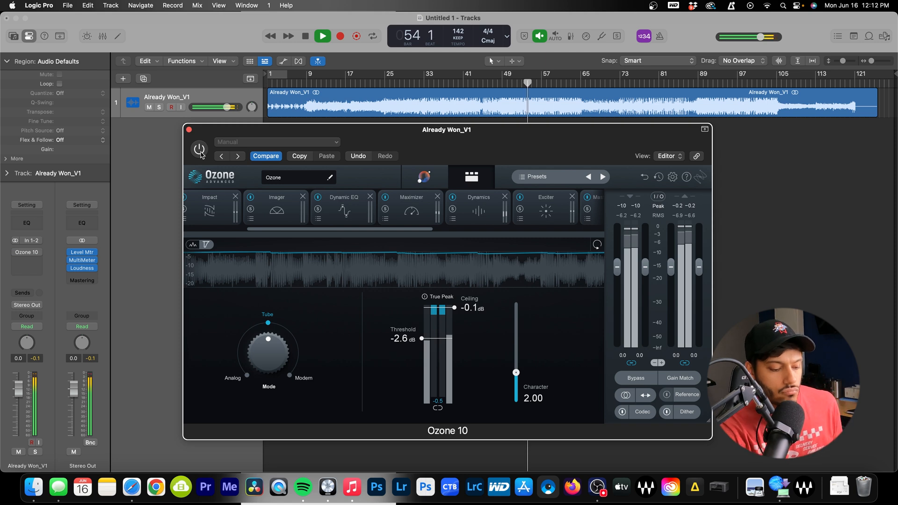
click(199, 150)
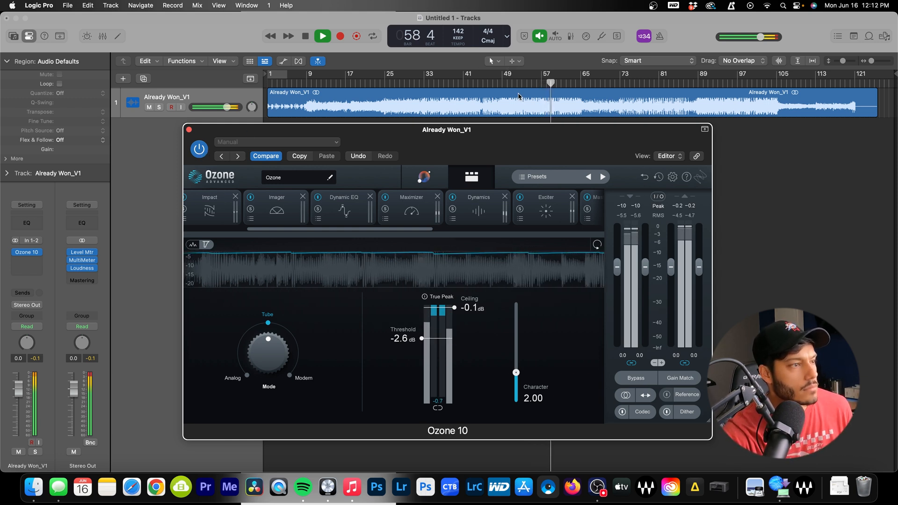
click(504, 85)
scroll(545, 219, right, 5)
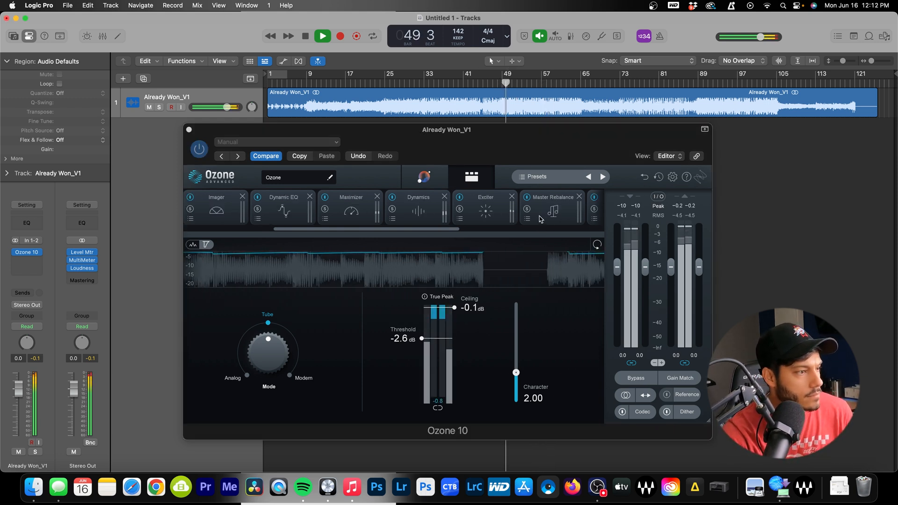
scroll(543, 219, right, 3)
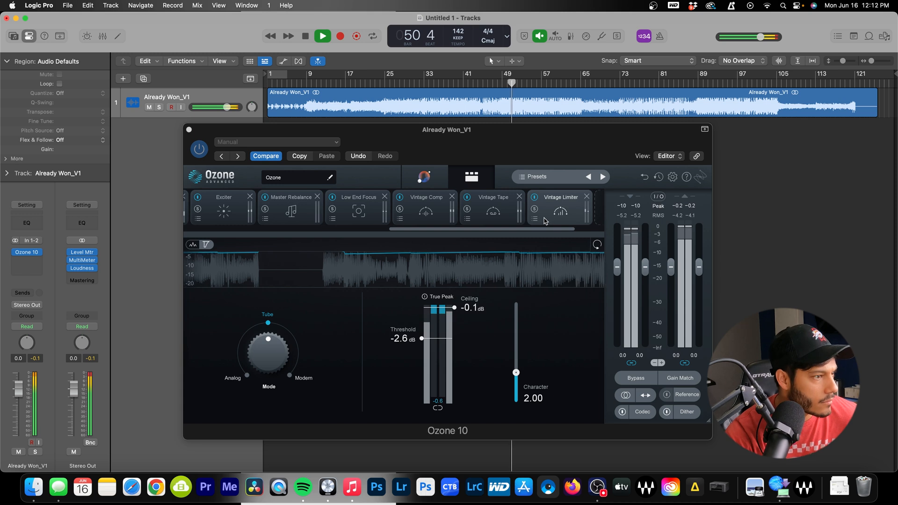
Lower the Vintage Tape input drive, then nudge the Vintage Comp gain down to 0.3 dB
click(493, 211)
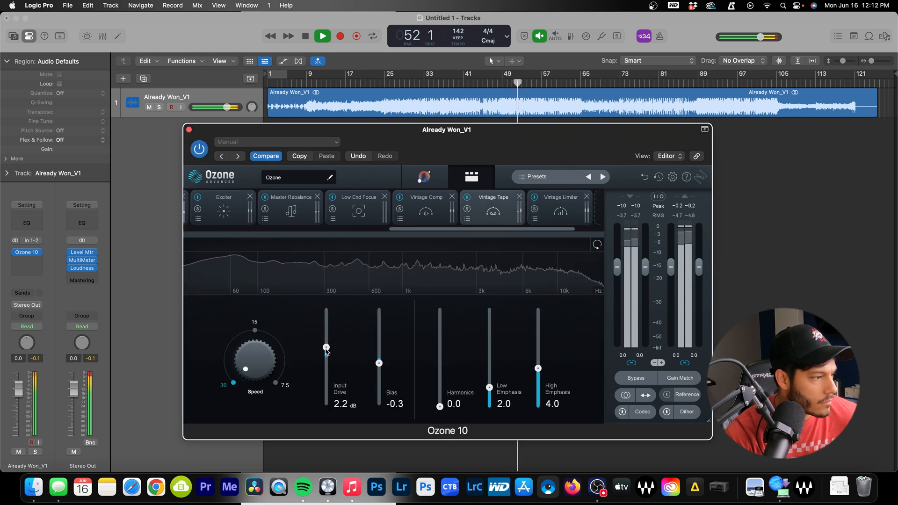
drag(326, 345, 326, 355)
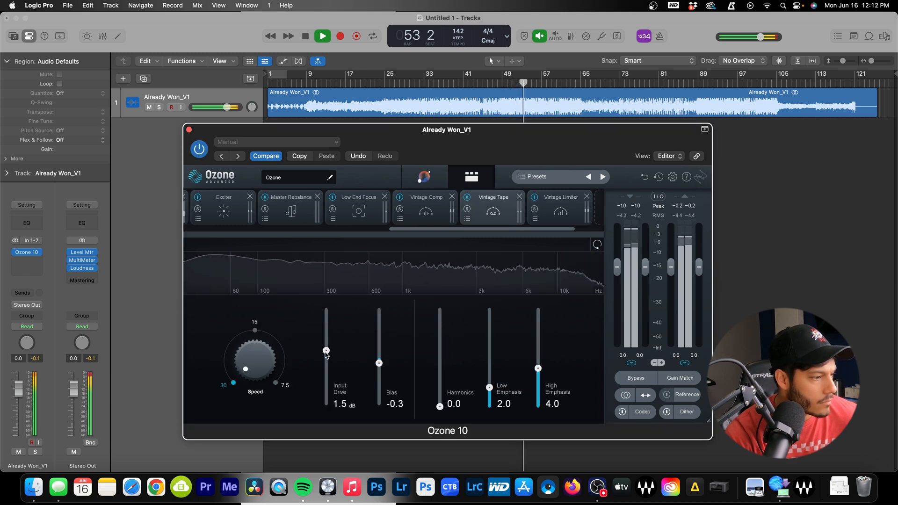
click(439, 216)
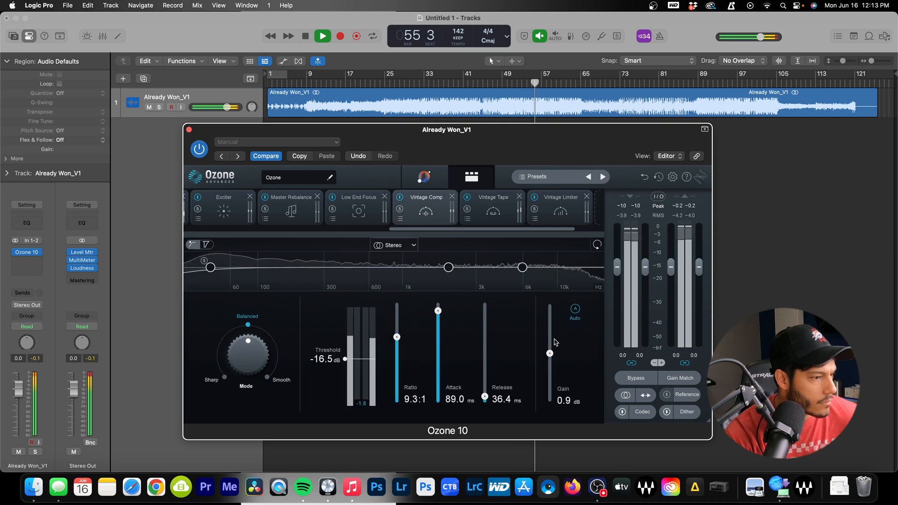
drag(550, 353, 548, 357)
key(space)
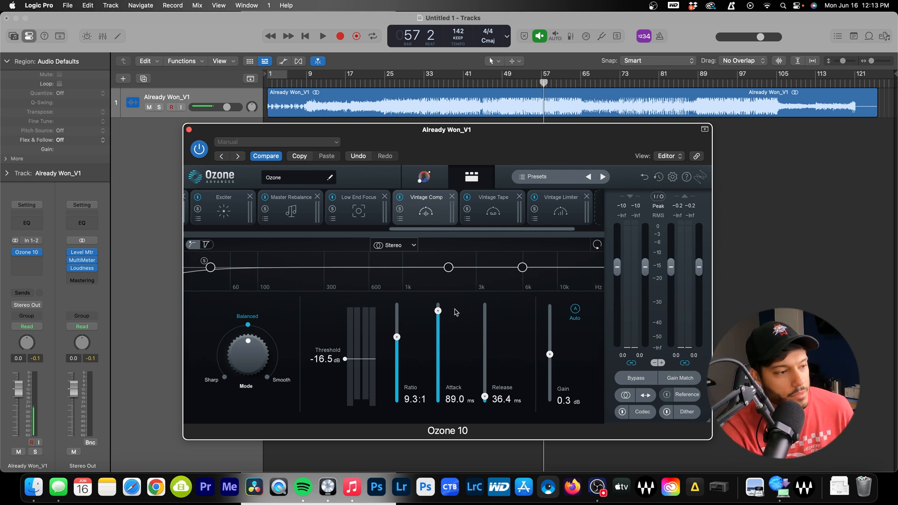
Resume playback, reset the comp gain to 0.3 dB, and reduce tape drive to 0.7 dB
key(space)
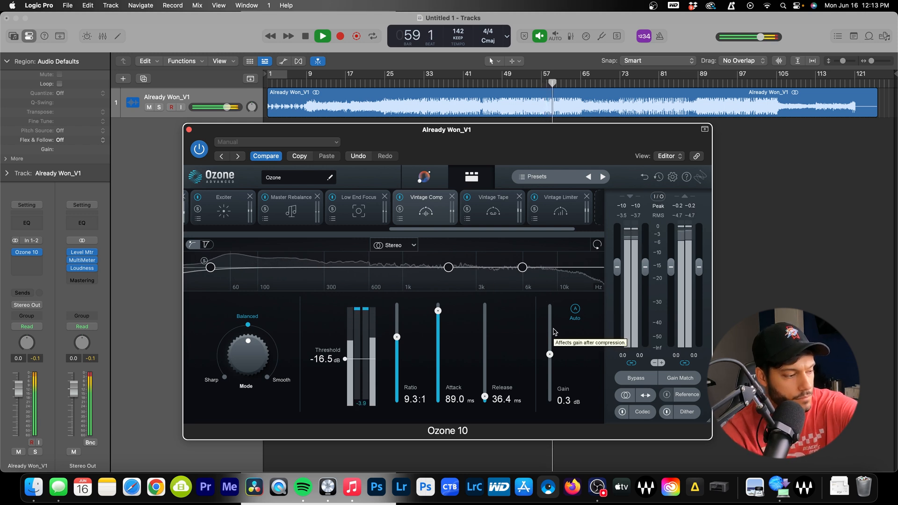
double_click(548, 357)
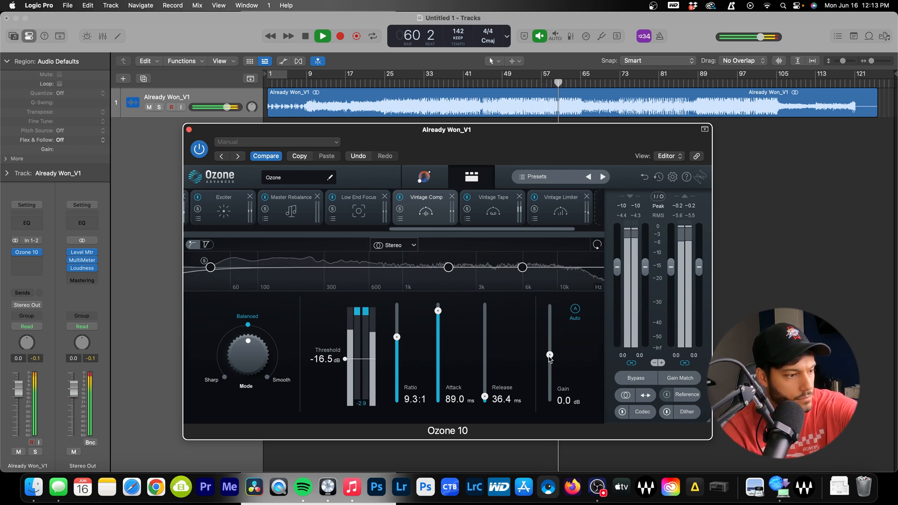
drag(549, 357, 549, 357)
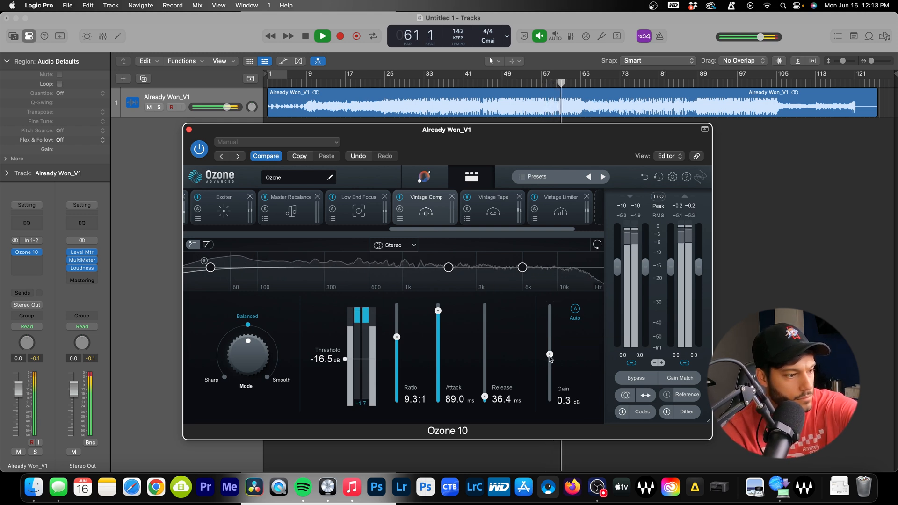
click(493, 217)
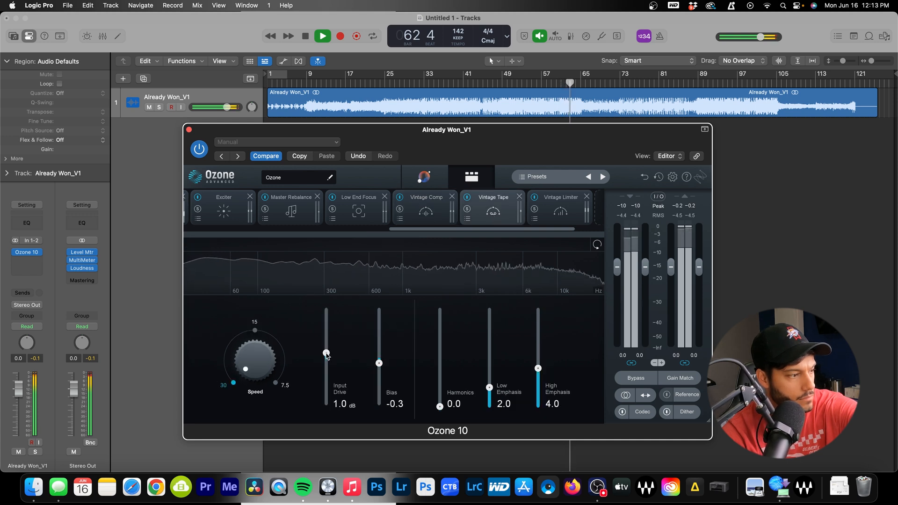
drag(326, 353, 326, 354)
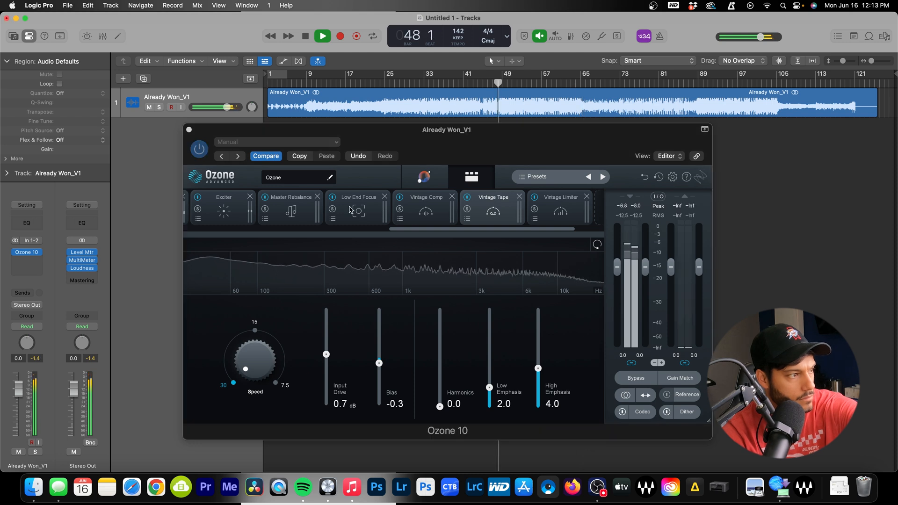
Set Low End Focus to Contrast 22.1% and Gain 0.0 dB, then stop playback
click(359, 215)
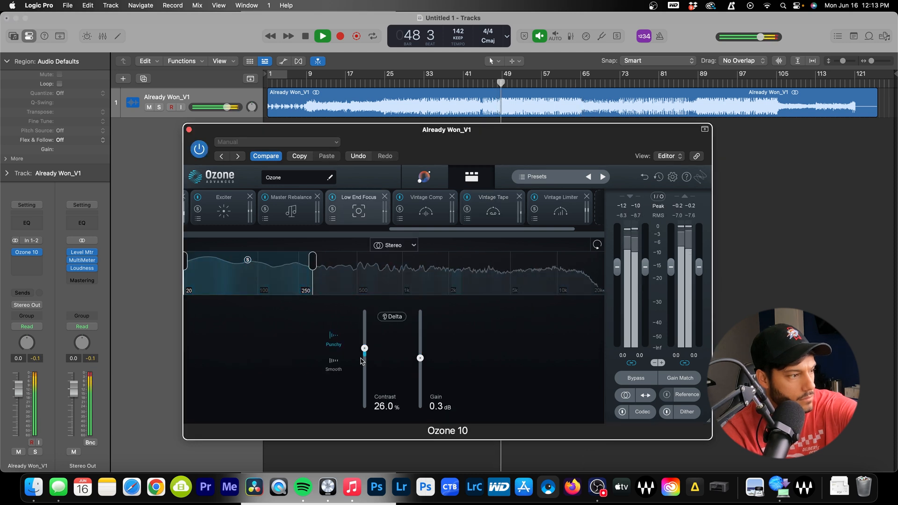
drag(364, 348, 365, 353)
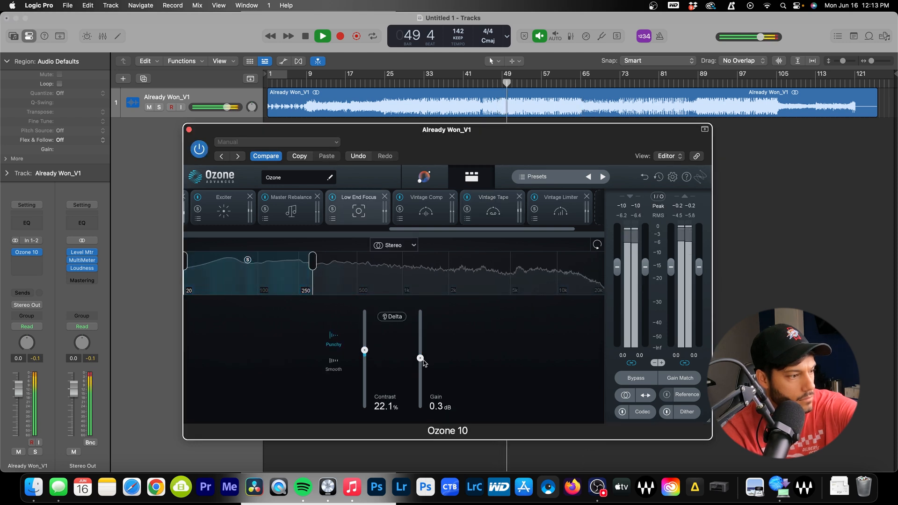
drag(420, 358, 423, 363)
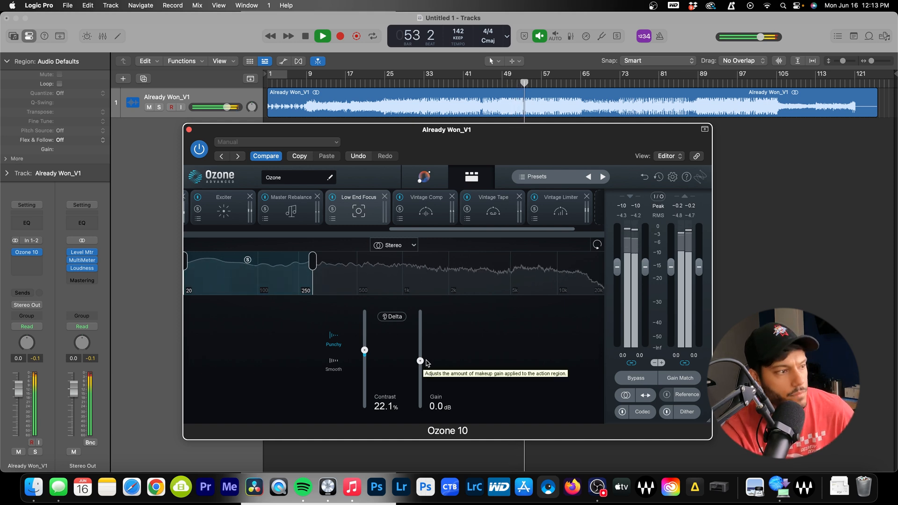
key(space)
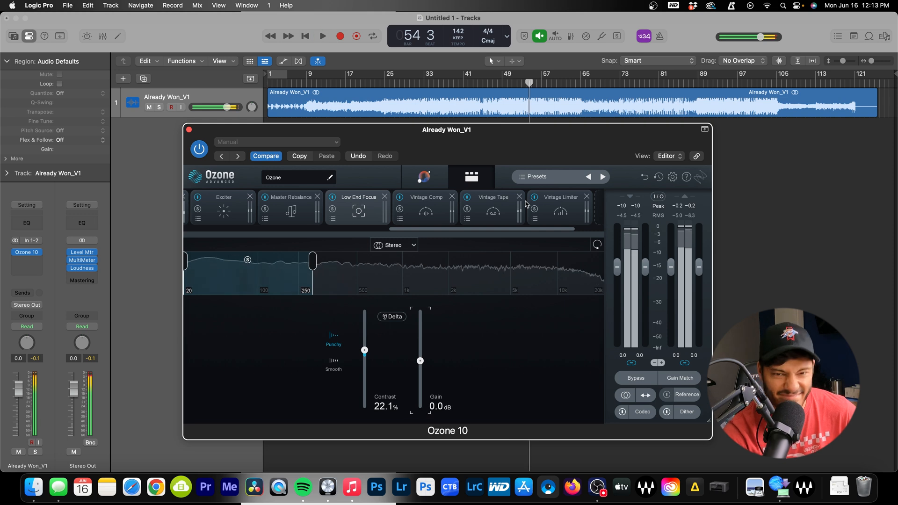
Close Ozone 10 and open the Level Meter, MultiMeter and Loudness Meter on Stereo Out
click(189, 130)
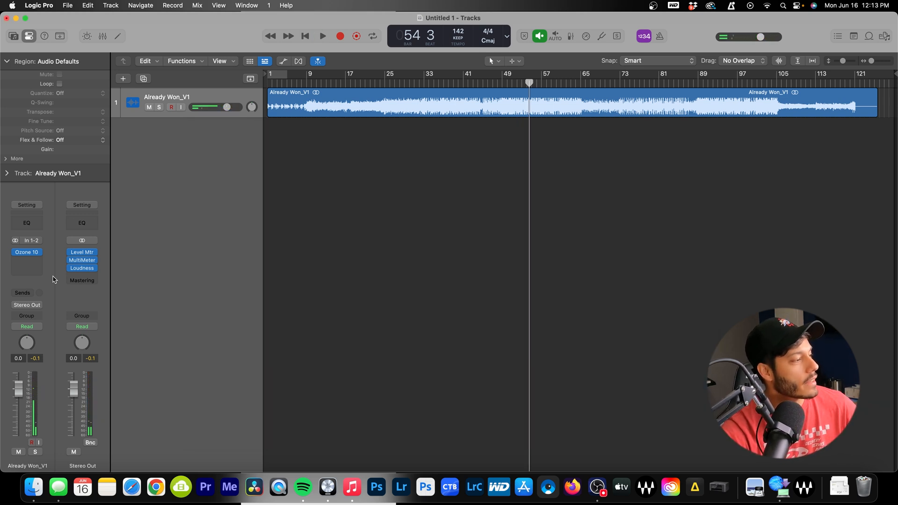
click(83, 254)
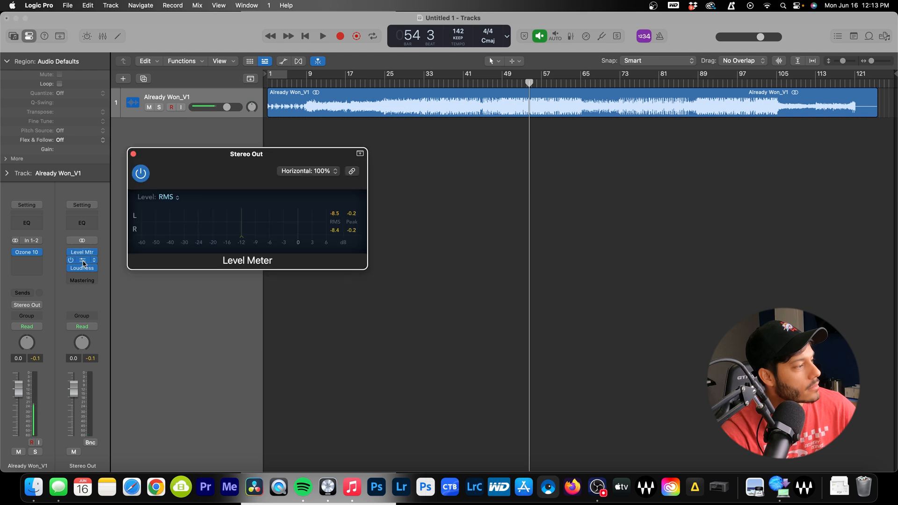
click(84, 262)
click(84, 270)
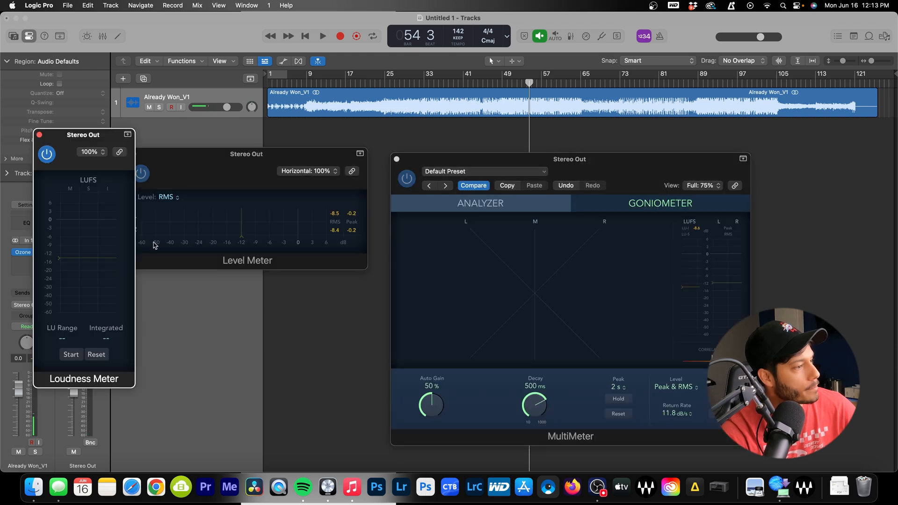
Play the song and measure integrated loudness, reading roughly -8.8 LUFS
key(space)
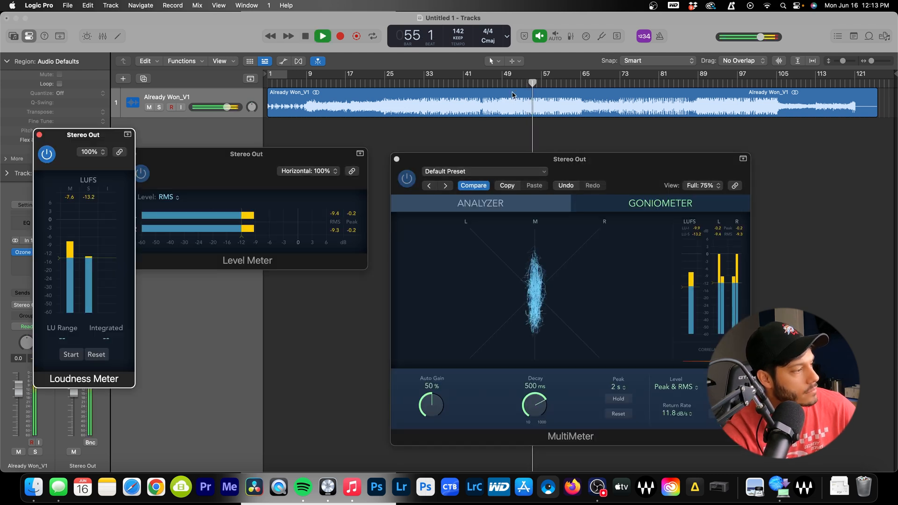
click(72, 355)
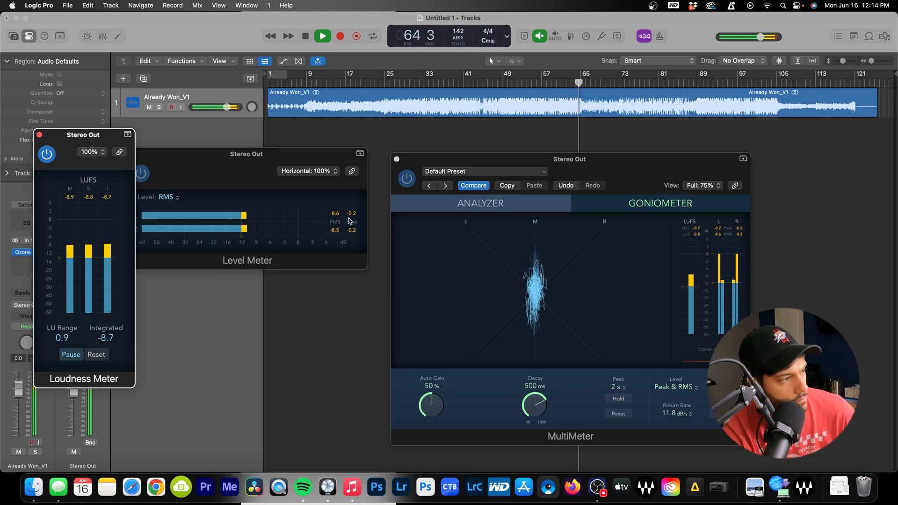
key(space)
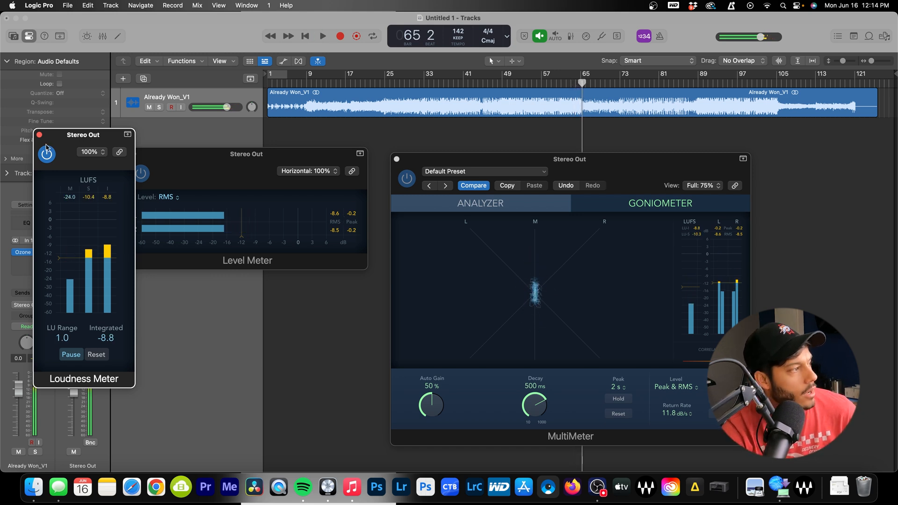
Close the Loudness Meter, Level Meter and MultiMeter windows
drag(174, 157, 222, 137)
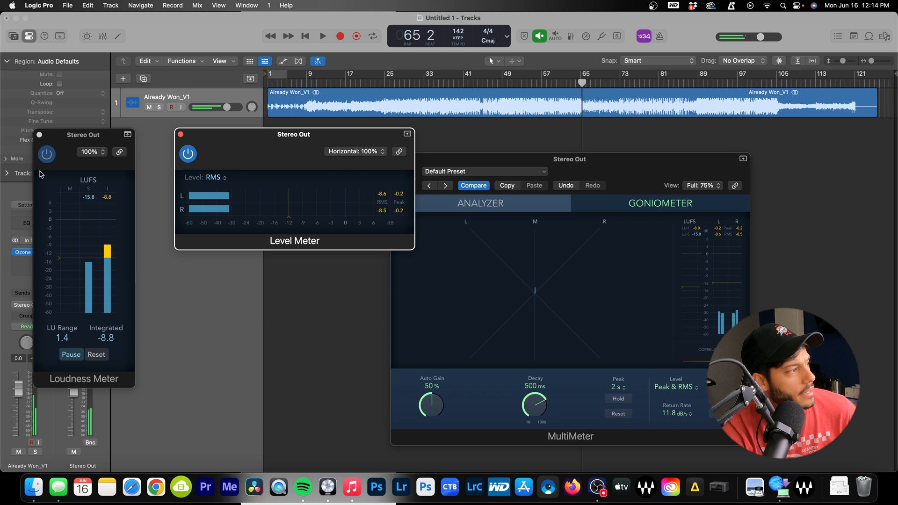
click(39, 135)
click(181, 135)
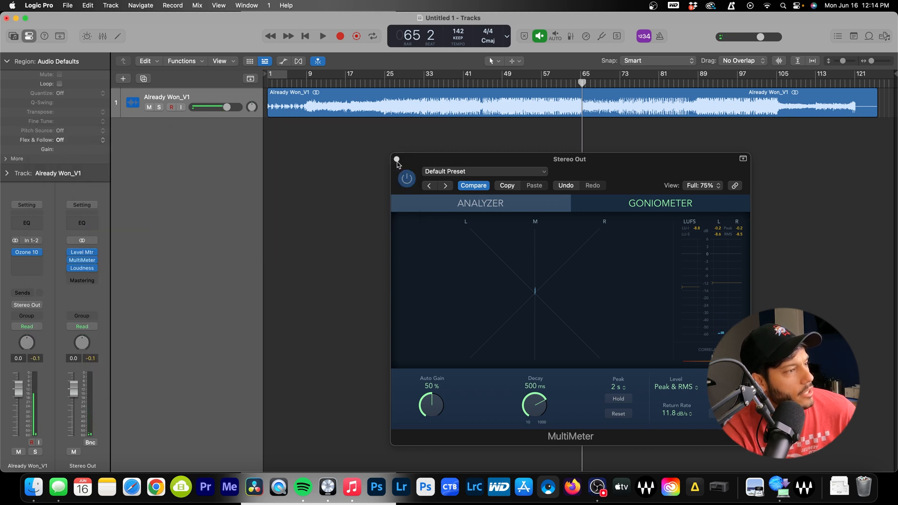
click(397, 160)
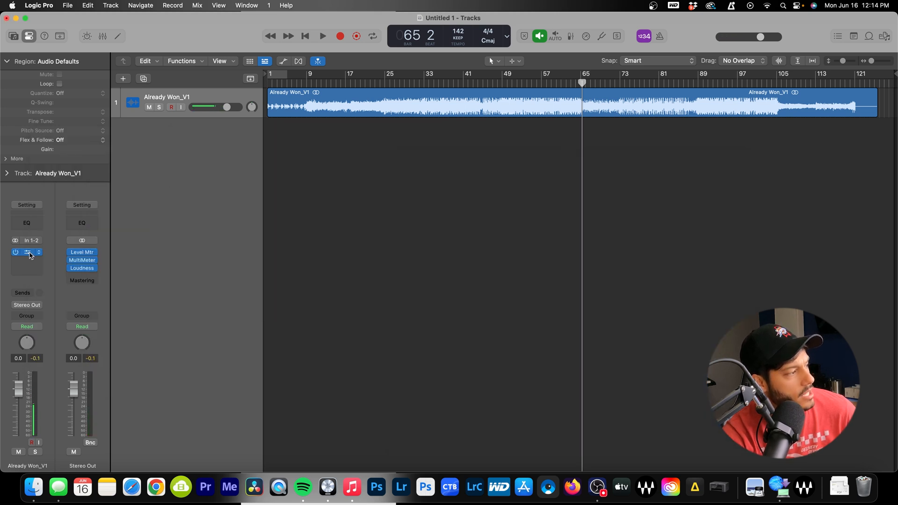
Reopen Ozone 10 on Already Won_V1 and view the Master Assistant's Hip-hop/Rap Tone Match targets
click(29, 253)
scroll(361, 205, right, 10)
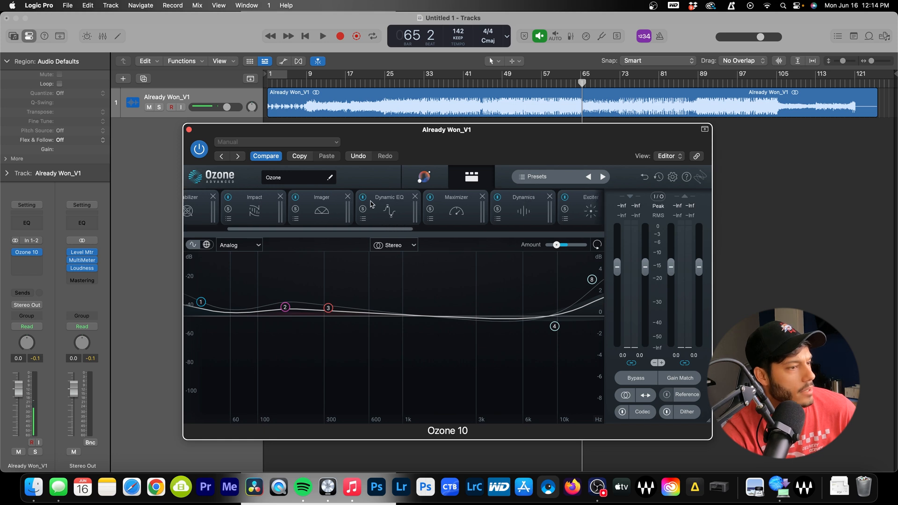
scroll(374, 205, left, 10)
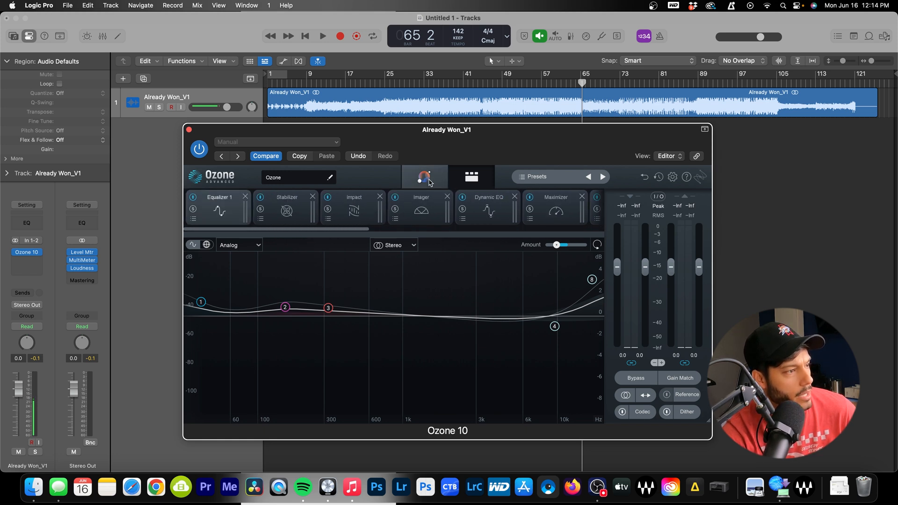
click(433, 183)
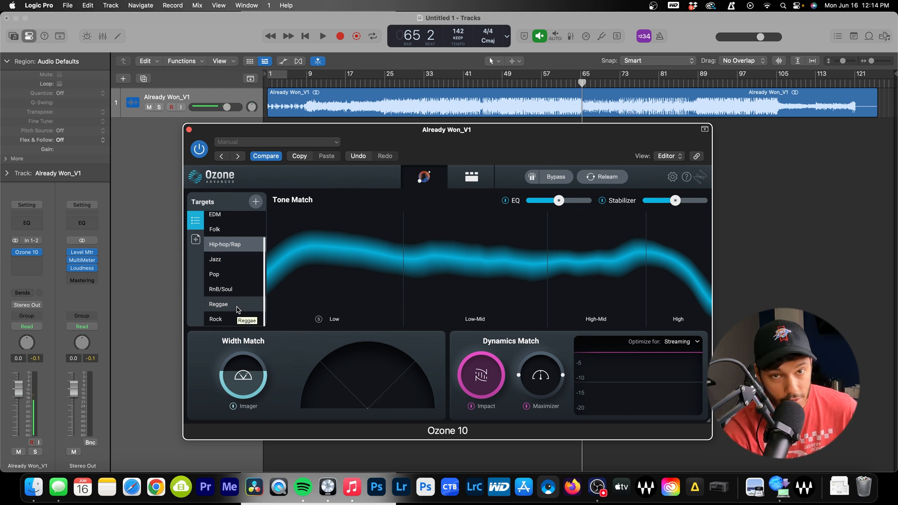
Review the Stabilizer, Impact, Imager, Dynamic EQ, Maximizer, Dynamics and Exciter module settings
click(471, 176)
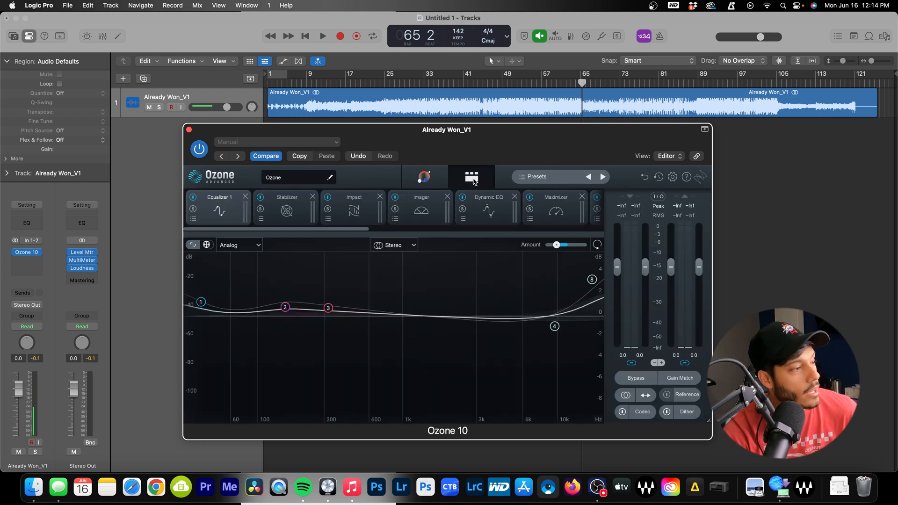
click(285, 213)
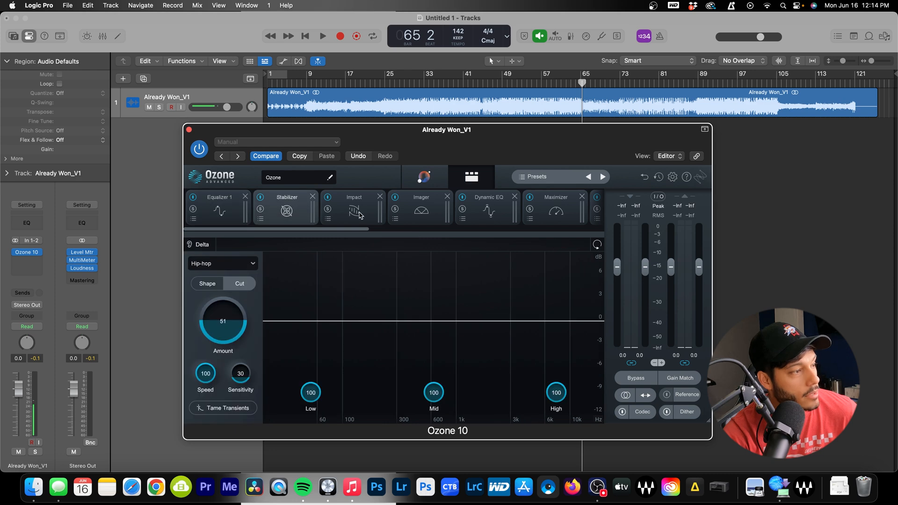
click(355, 212)
click(420, 213)
click(500, 210)
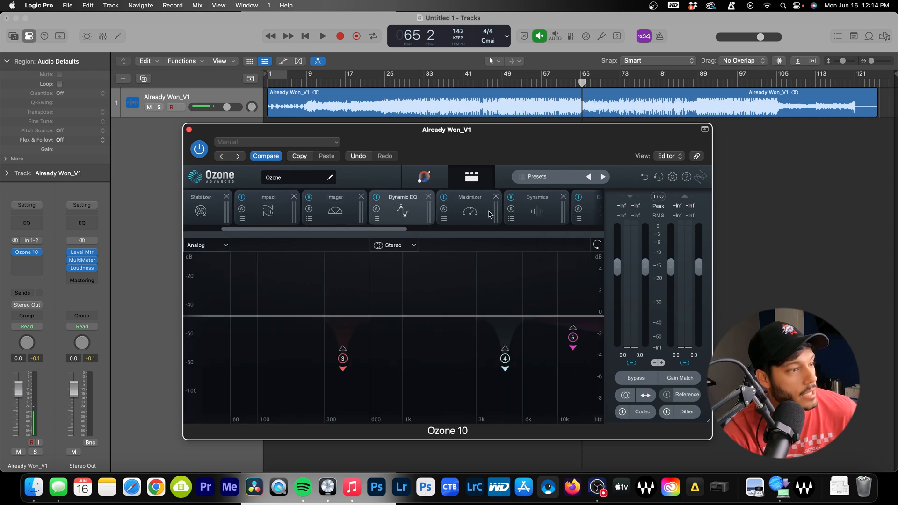
click(448, 211)
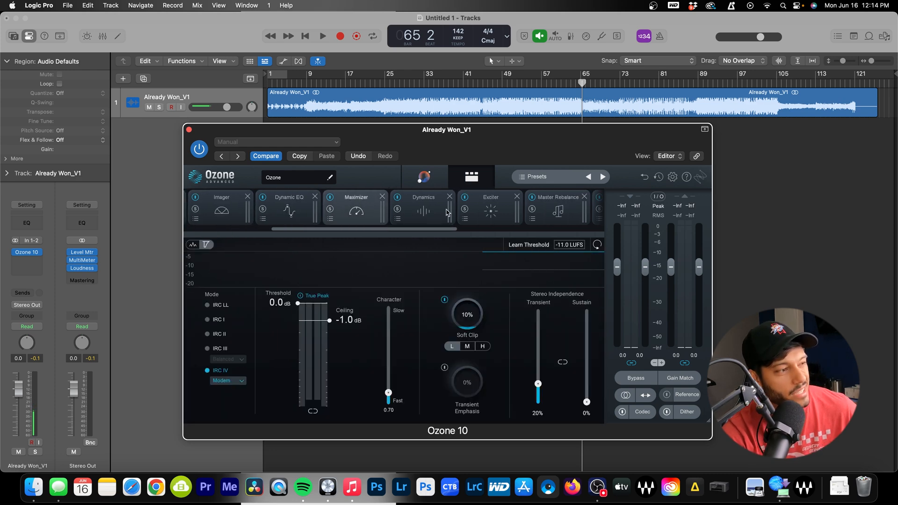
click(445, 211)
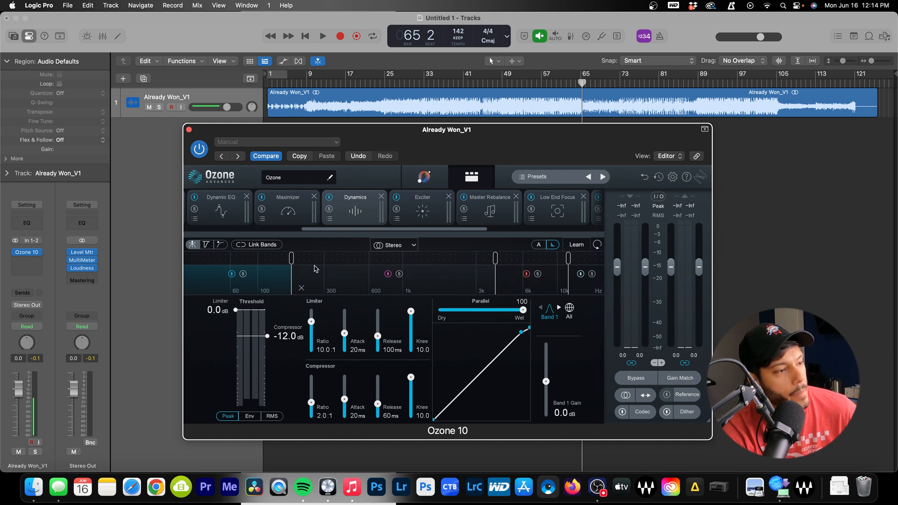
click(435, 215)
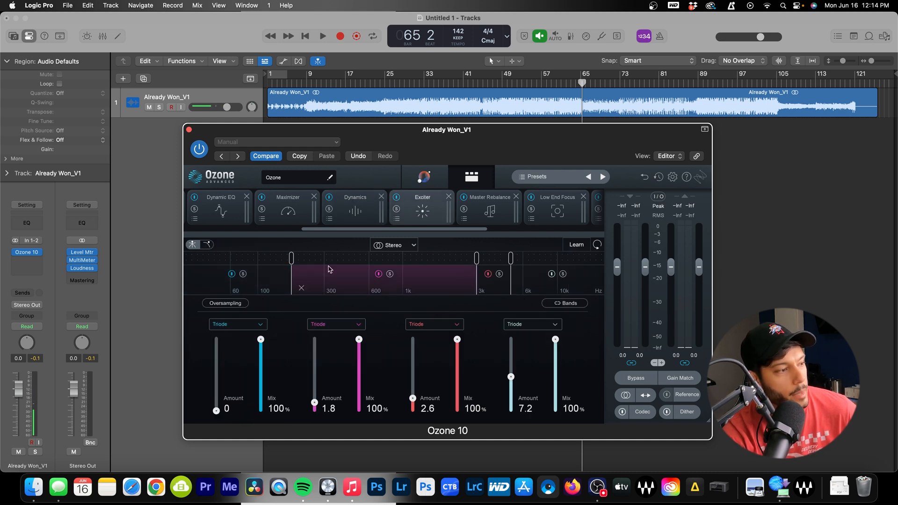
Review Master Rebalance, Low End Focus, Vintage Comp, Vintage Tape and Vintage Limiter, then close Ozone
click(501, 216)
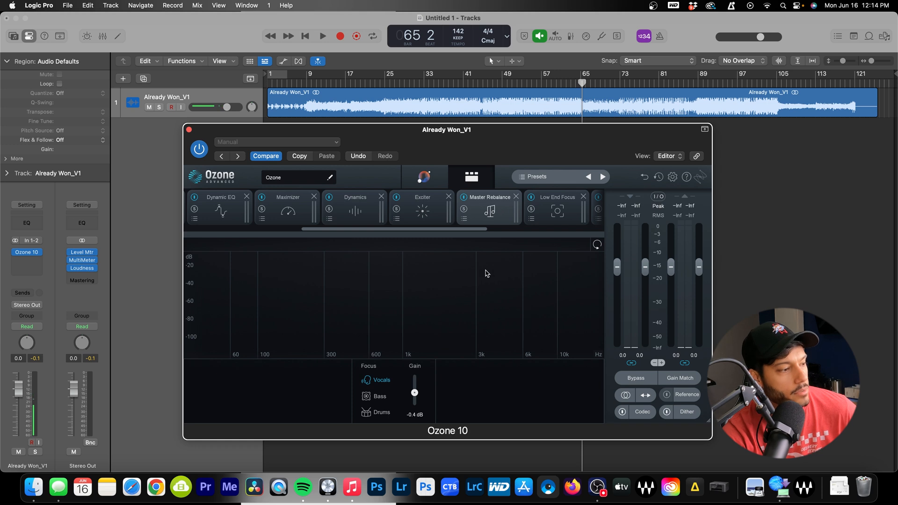
click(553, 211)
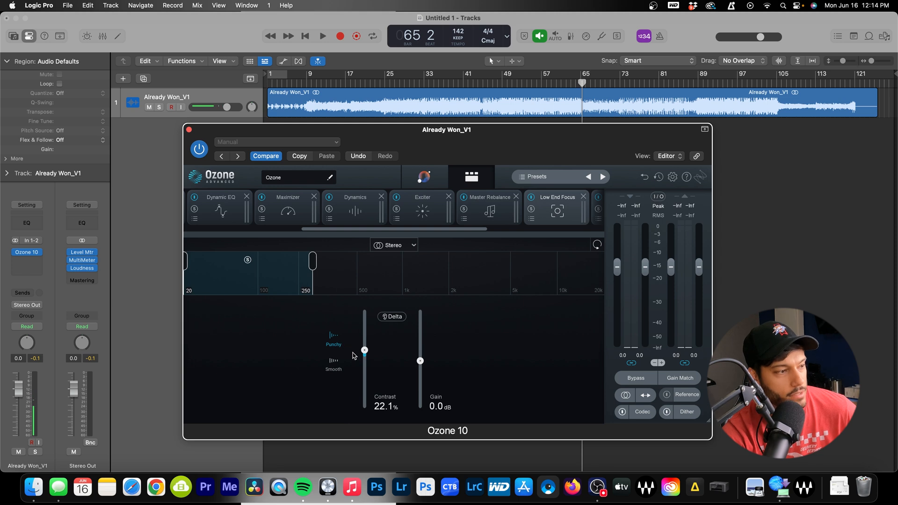
scroll(528, 220, right, 5)
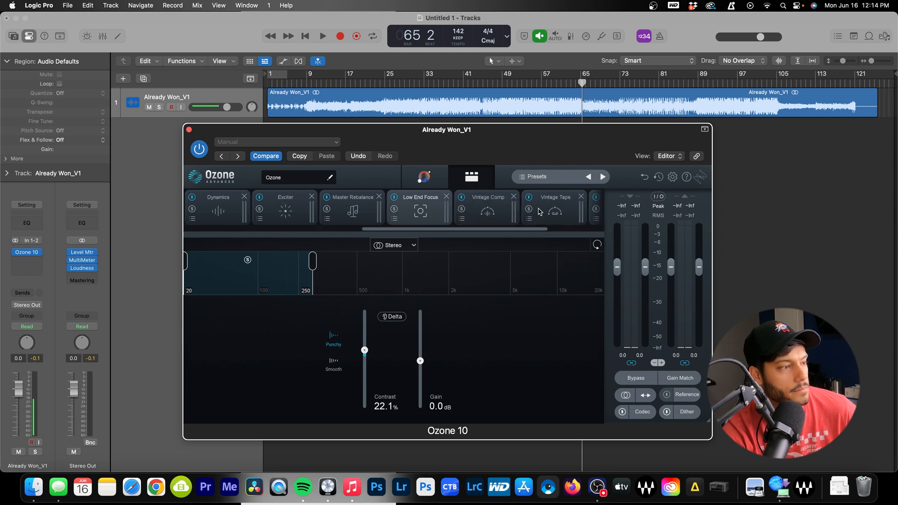
click(475, 212)
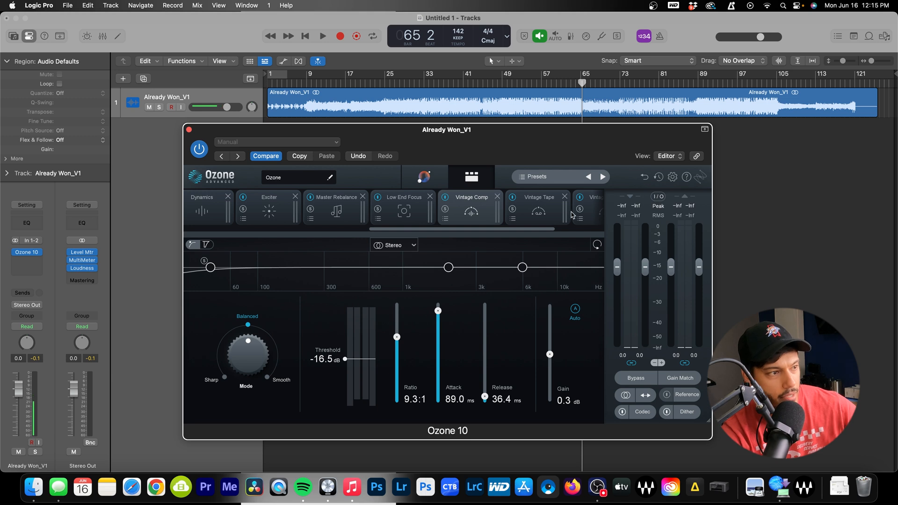
click(542, 212)
scroll(547, 214, right, 3)
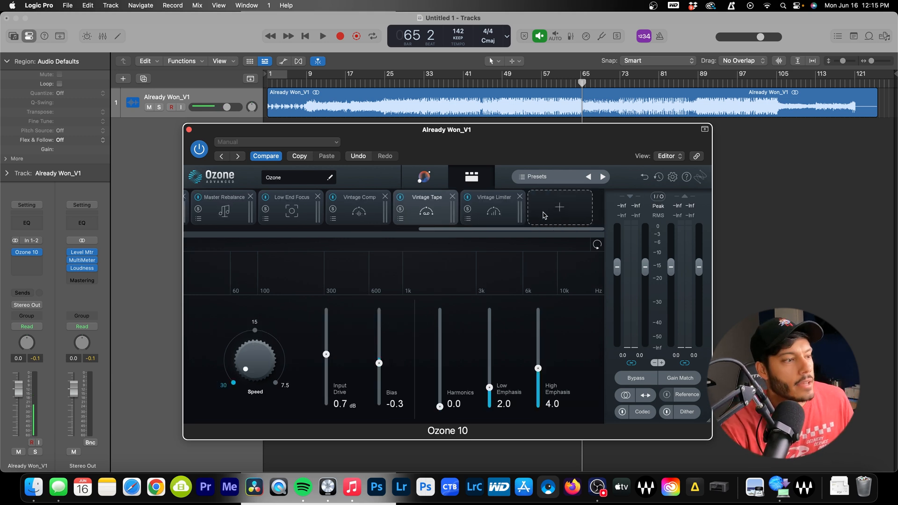
click(514, 212)
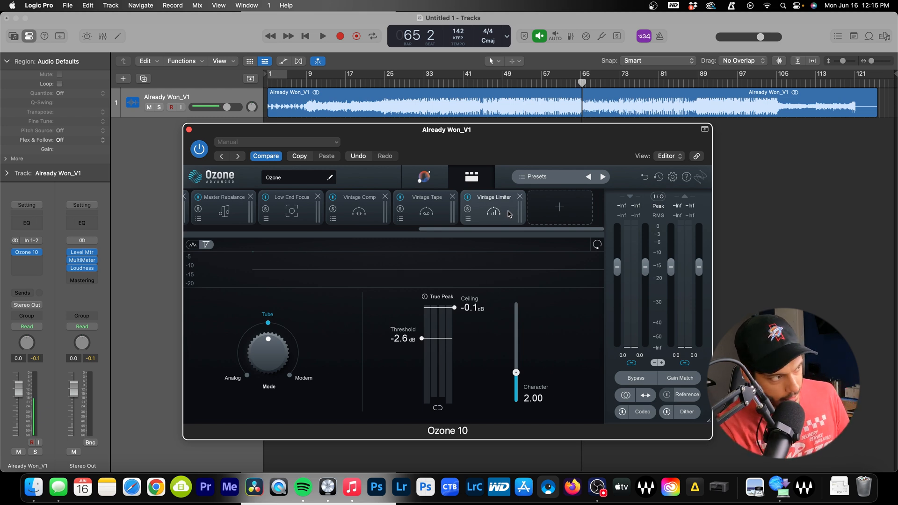
click(189, 130)
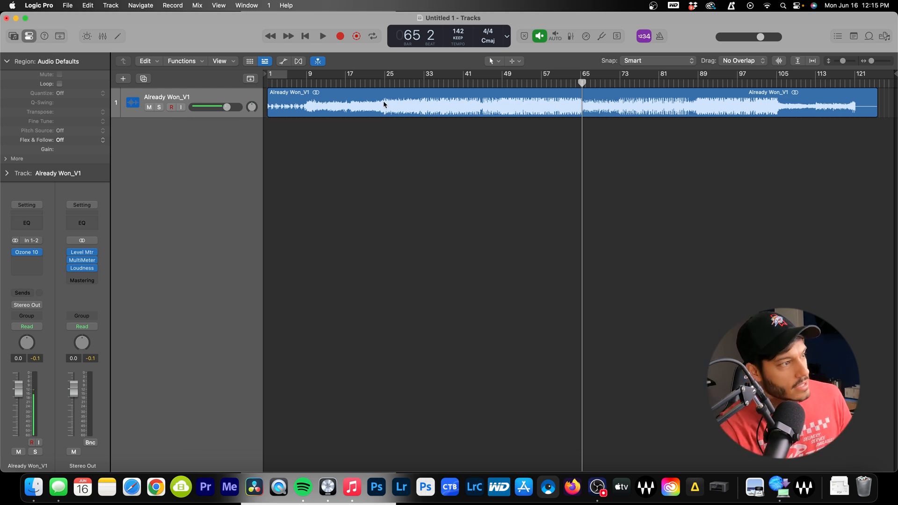
Play the mastered Already Won_V1 track from bar 28, stopping near bar 38
click(407, 85)
key(space)
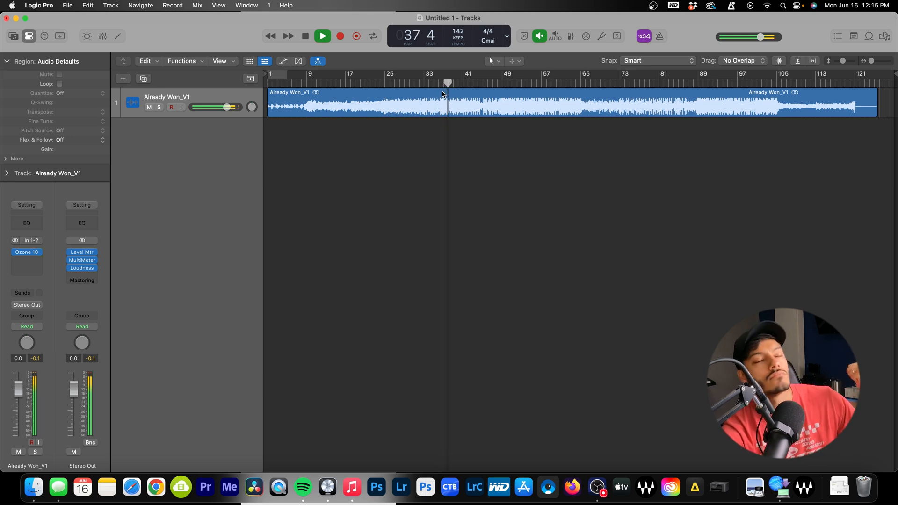
key(space)
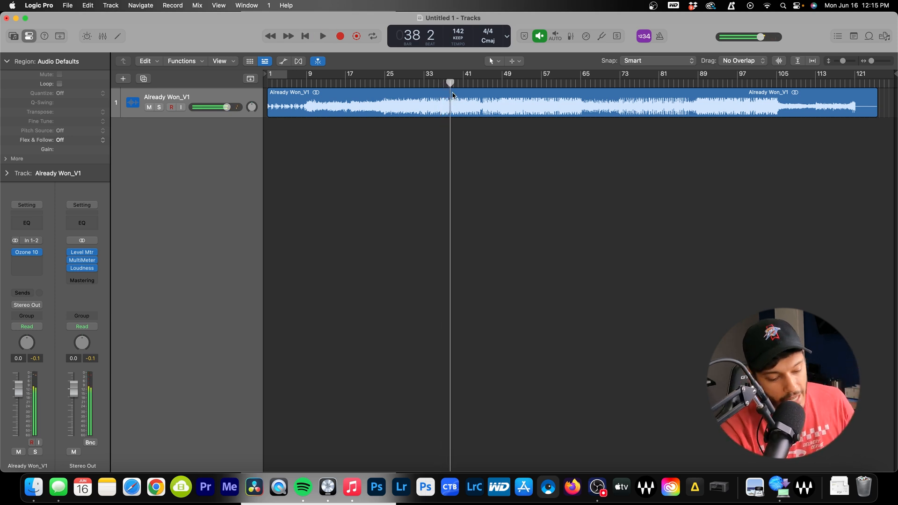